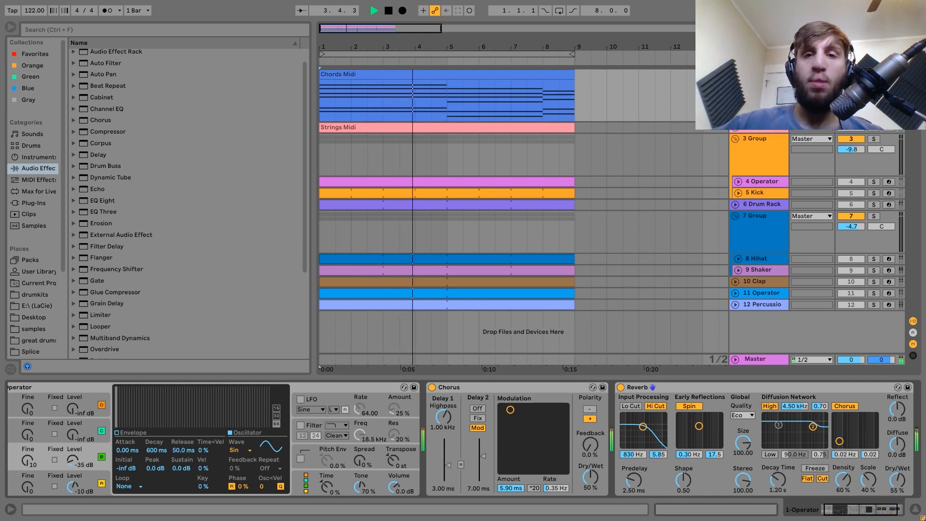
Open the notes of the Chords Midi clip and highlight the two lowest notes of each of the three chords.
{"action": "double_click", "coordinate": [504, 74]}
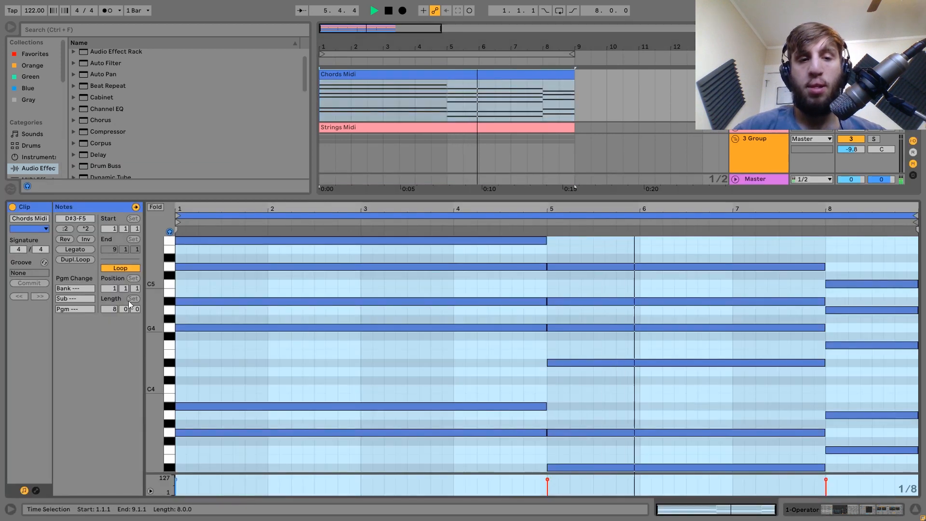
{"action": "left_click_drag", "start_coordinate": [161, 342], "coordinate": [156, 335]}
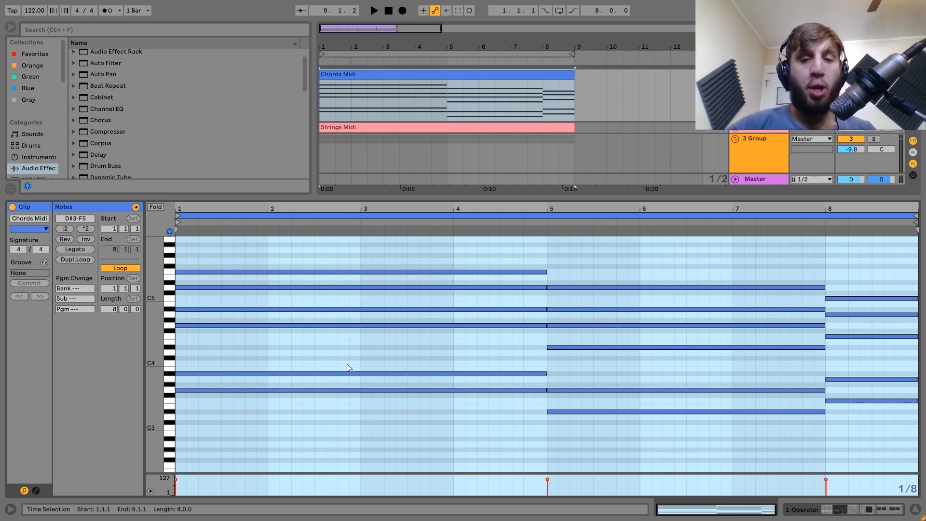
{"action": "left_click_drag", "start_coordinate": [358, 414], "coordinate": [371, 365]}
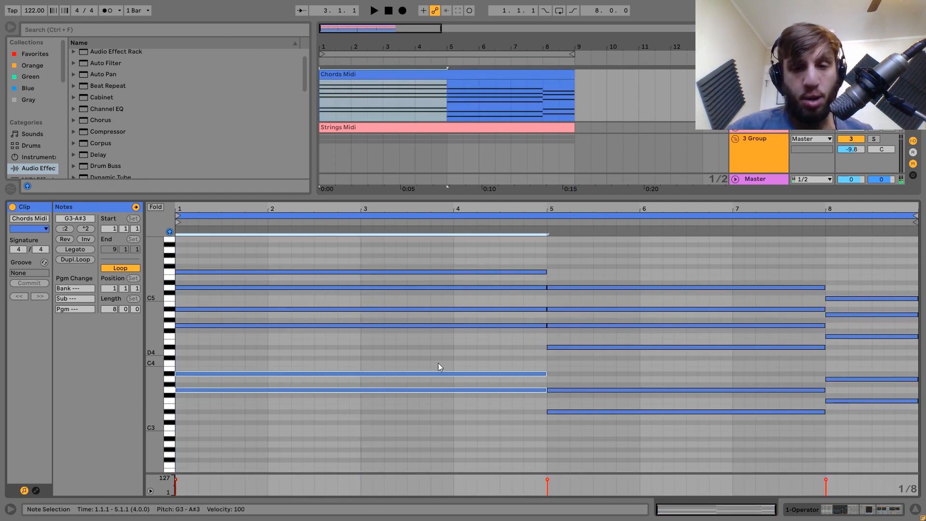
{"action": "left_click", "coordinate": [596, 426]}
{"action": "left_click_drag", "start_coordinate": [596, 425], "coordinate": [620, 367]}
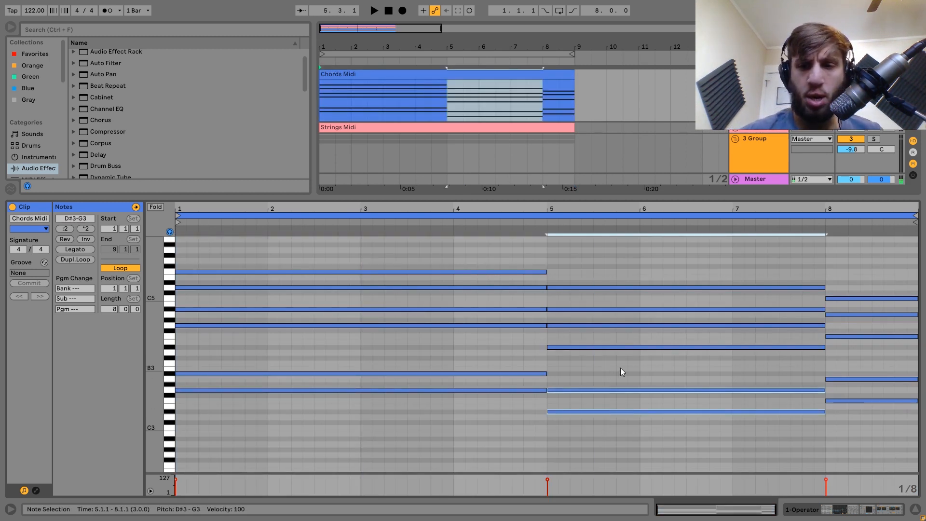
{"action": "left_click", "coordinate": [857, 413]}
{"action": "left_click_drag", "start_coordinate": [857, 412], "coordinate": [861, 362]}
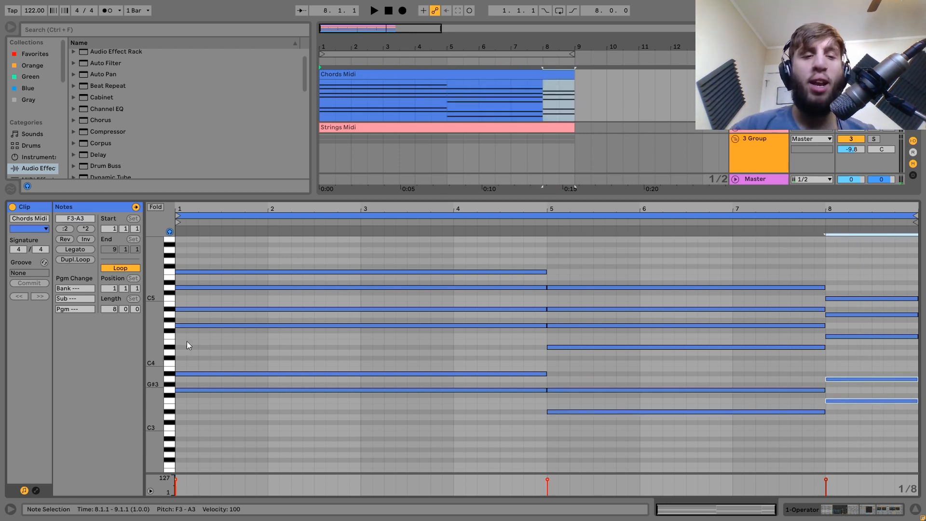
Highlight all notes of the first chord, reduce the selection to its upper notes from G4 to F5, and play the chord.
{"action": "left_click_drag", "start_coordinate": [322, 427], "coordinate": [313, 269]}
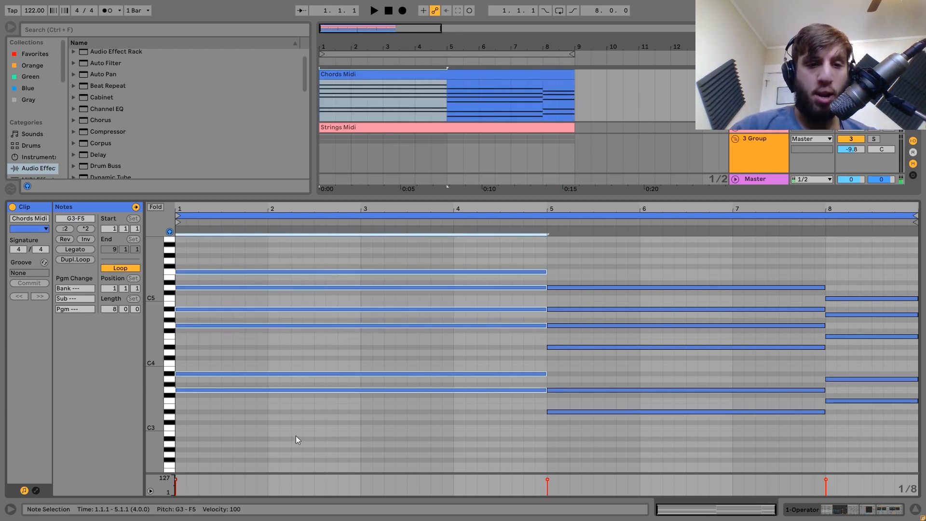
{"action": "left_click_drag", "start_coordinate": [316, 352], "coordinate": [317, 237]}
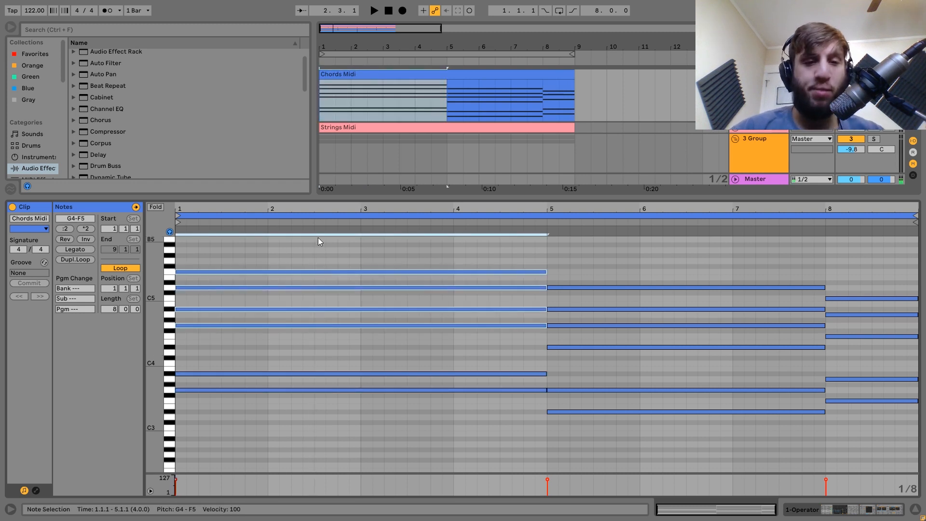
{"action": "key", "text": "shift+Down"}
{"action": "key", "text": "shift+Up"}
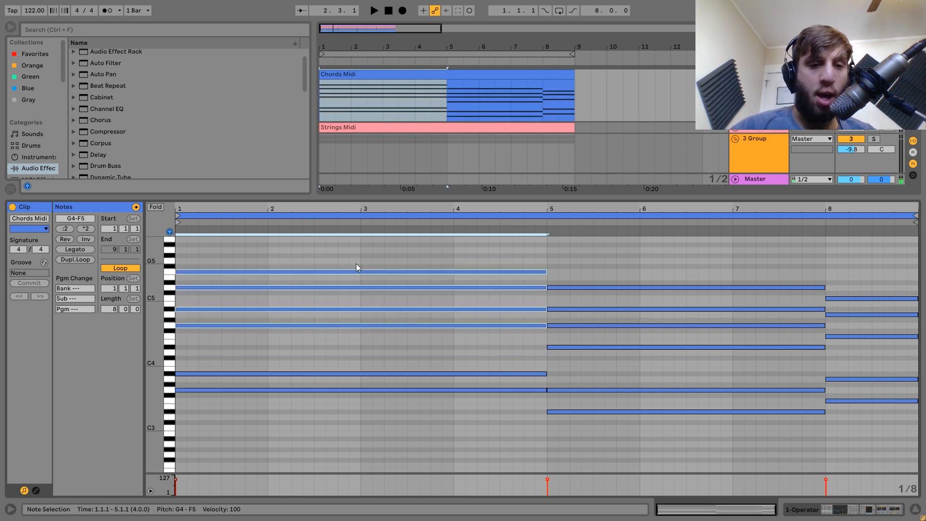
{"action": "key", "text": "space"}
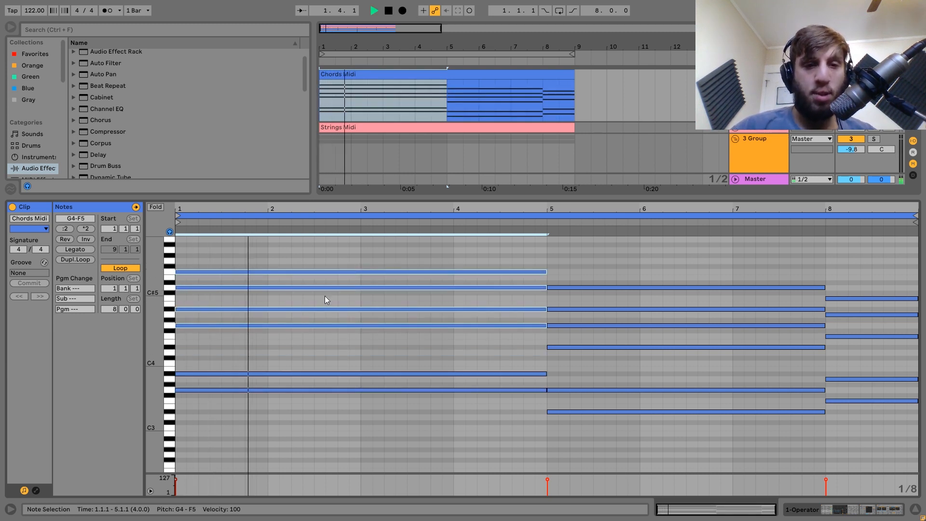
{"action": "key", "text": "space"}
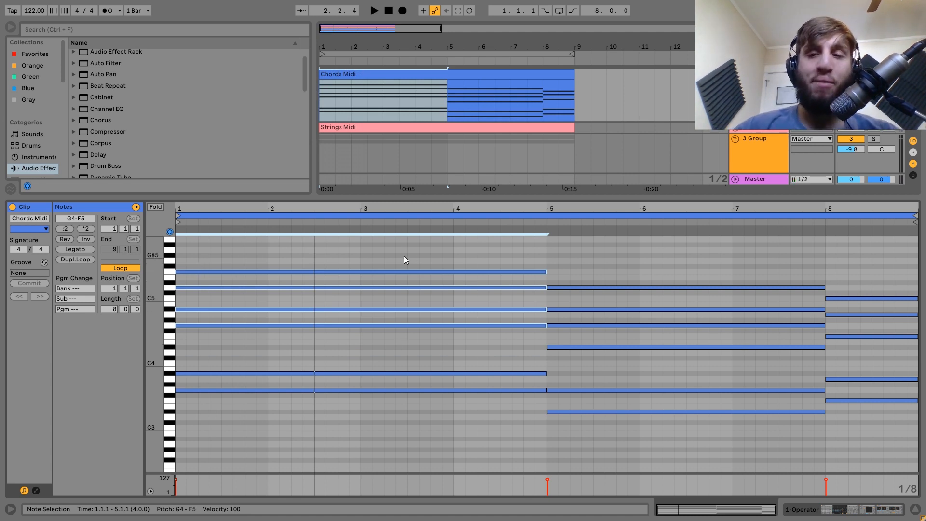
Compare playback of the first two chords with their top notes, F5 and D5, deactivated and reactivated.
{"action": "left_click", "coordinate": [352, 272]}
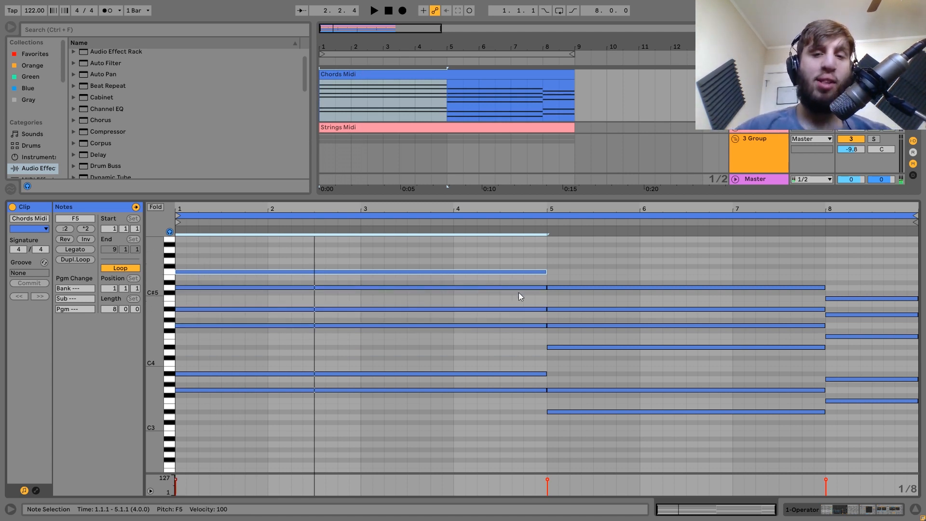
{"action": "left_click", "coordinate": [555, 288]}
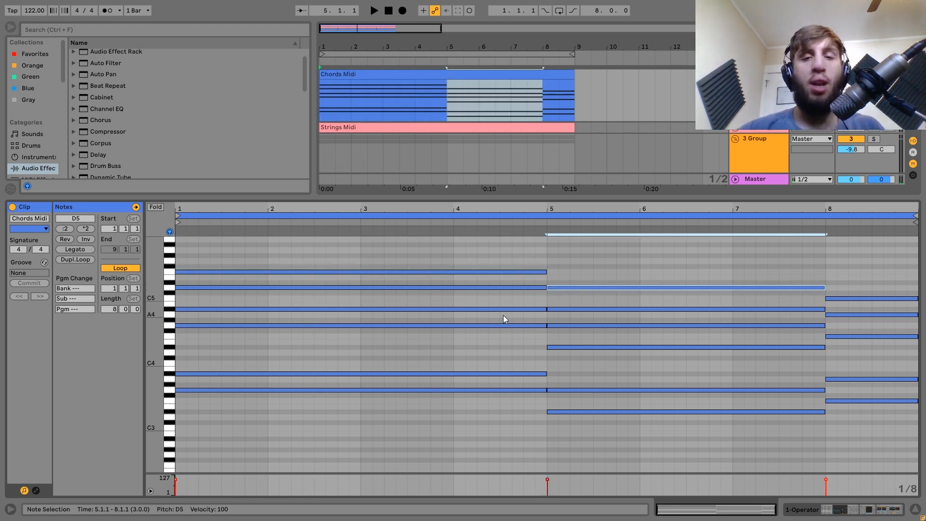
{"action": "left_click", "coordinate": [477, 274], "text": "shift"}
{"action": "key", "text": "space"}
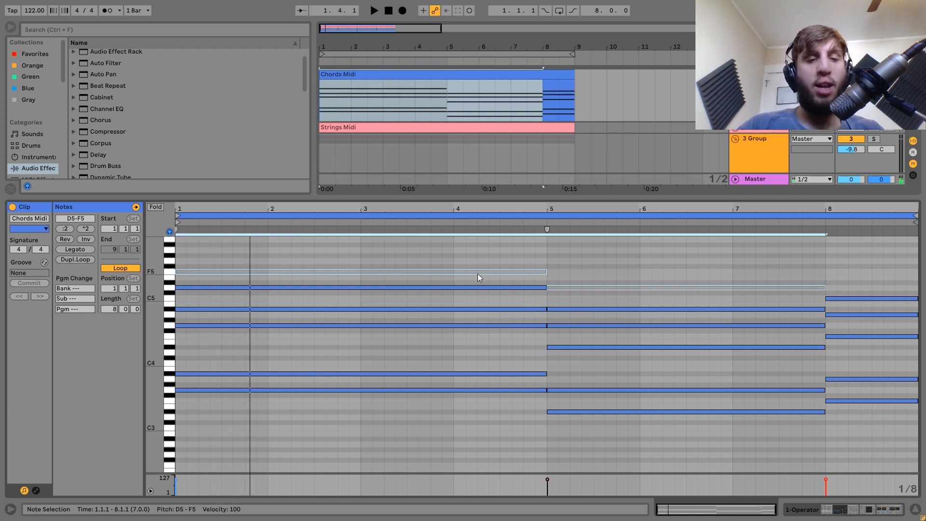
{"action": "key", "text": "0"}
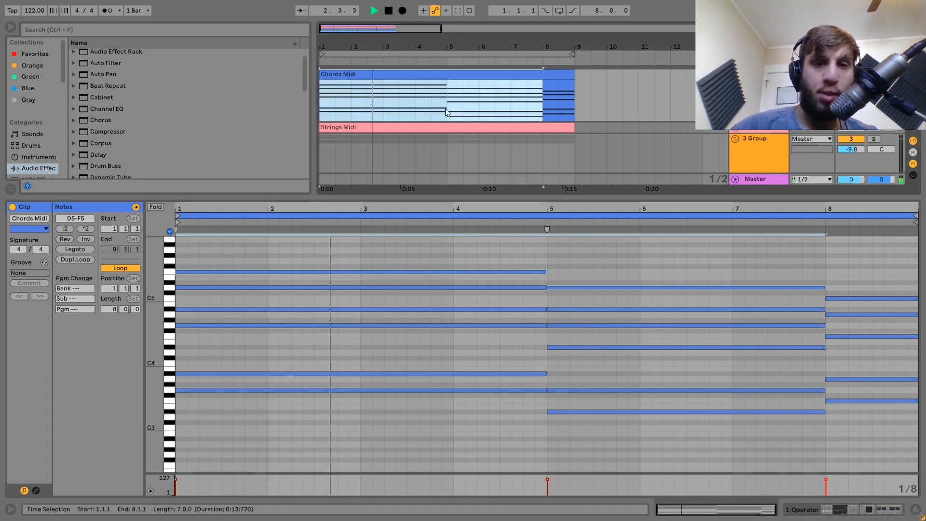
{"action": "left_click", "coordinate": [444, 109]}
{"action": "key", "text": "space"}
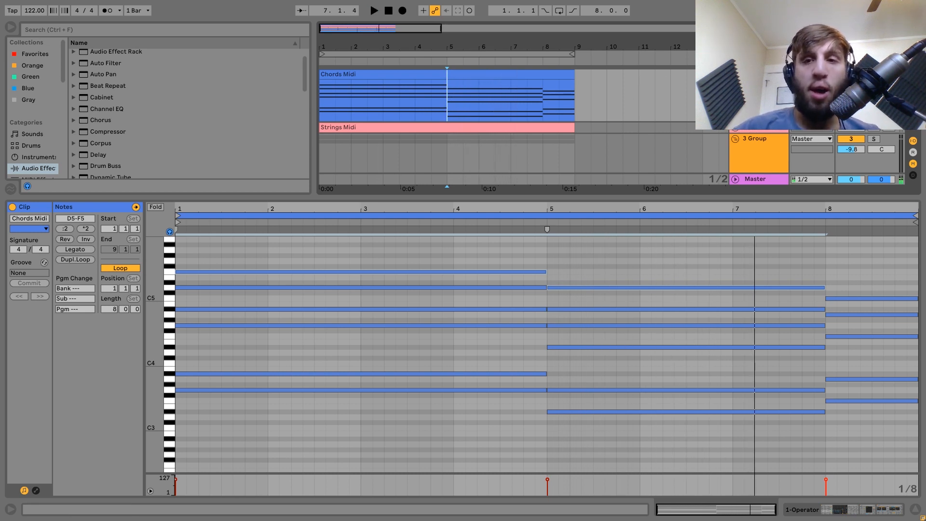
Show the chord track's Operator and compare playback with oscillator B switched off and on again.
{"action": "double_click", "coordinate": [759, 74]}
{"action": "left_click", "coordinate": [555, 74]}
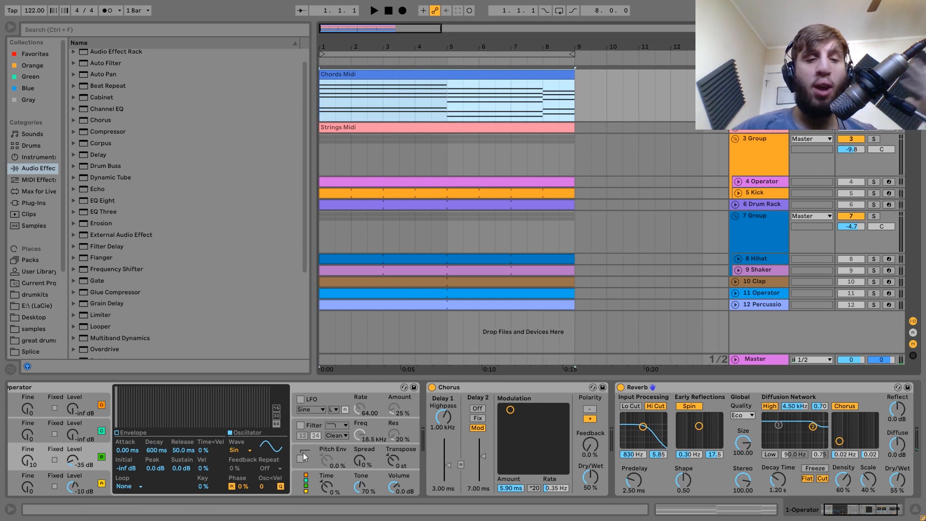
{"action": "scroll", "coordinate": [305, 456], "scroll_direction": "up", "scroll_amount": 1}
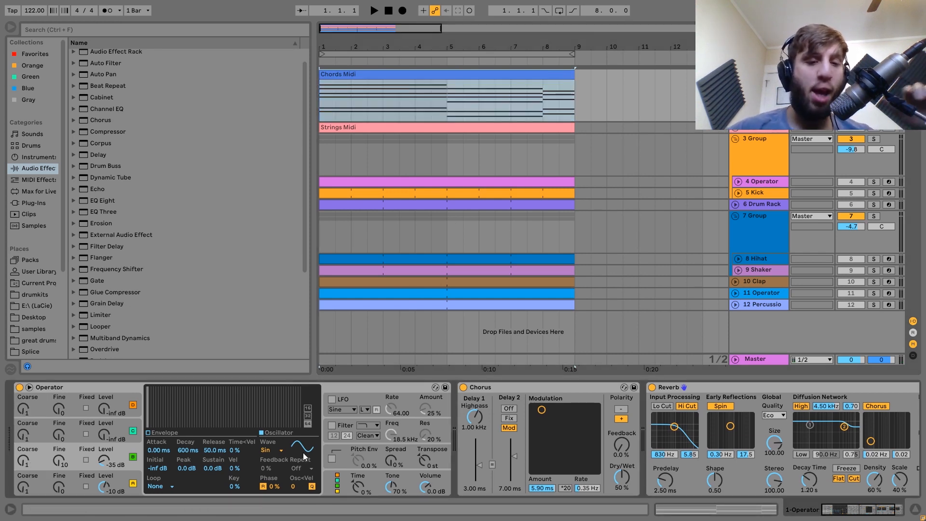
{"action": "left_click", "coordinate": [128, 477]}
{"action": "left_click", "coordinate": [128, 453]}
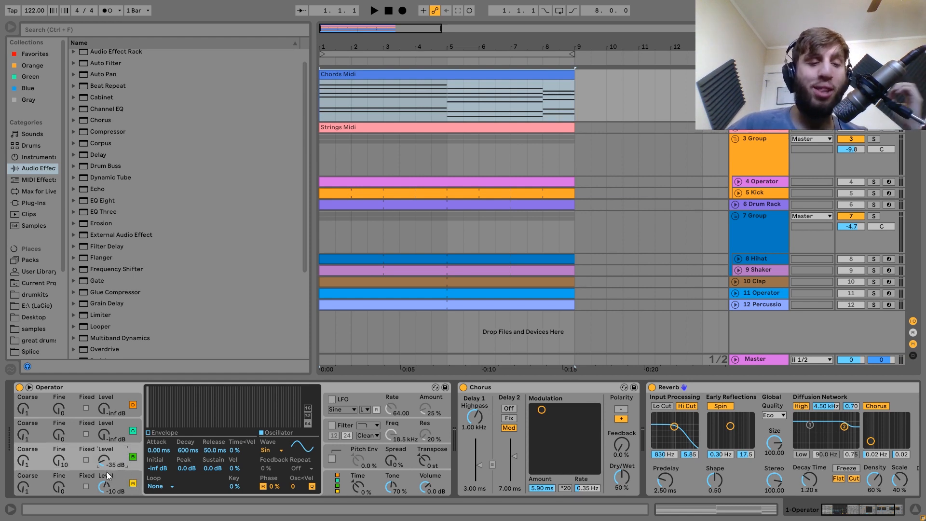
{"action": "left_click", "coordinate": [132, 459]}
{"action": "key", "text": "space"}
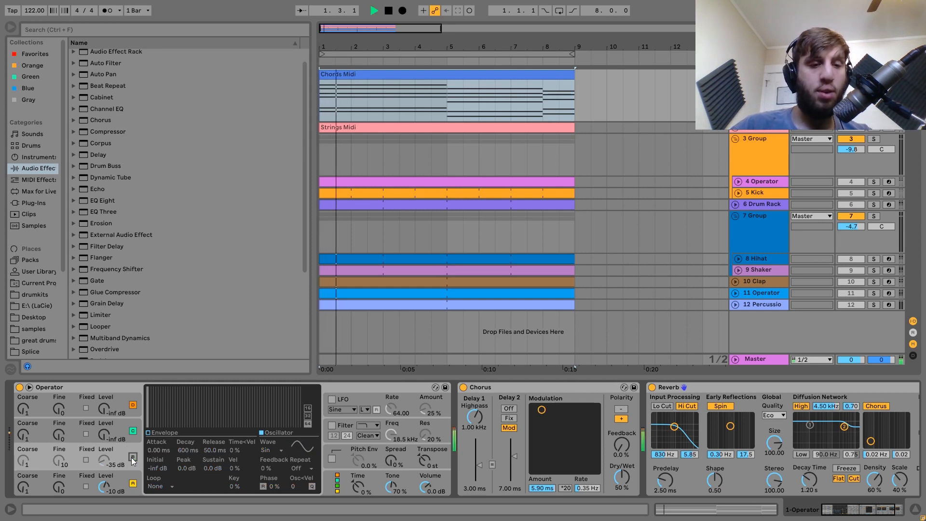
{"action": "left_click", "coordinate": [132, 458]}
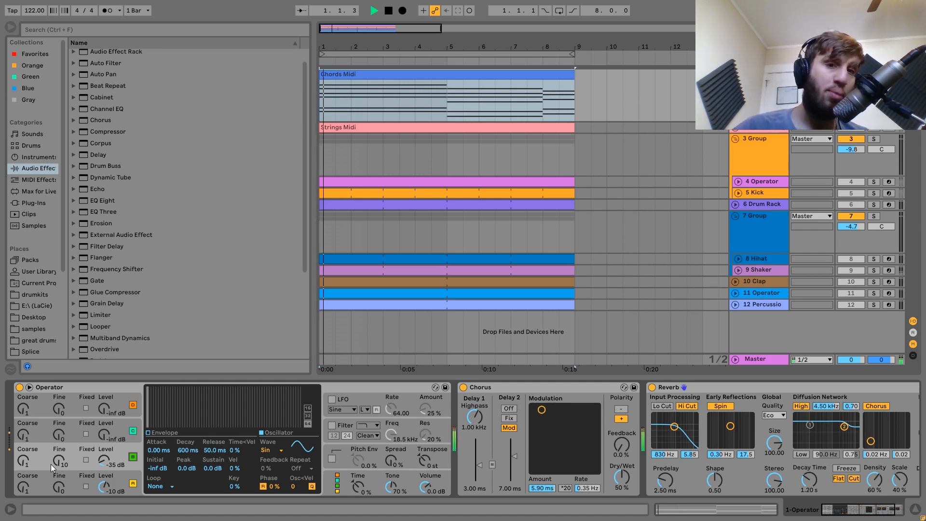
{"action": "key", "text": "space"}
{"action": "key", "text": "space"}
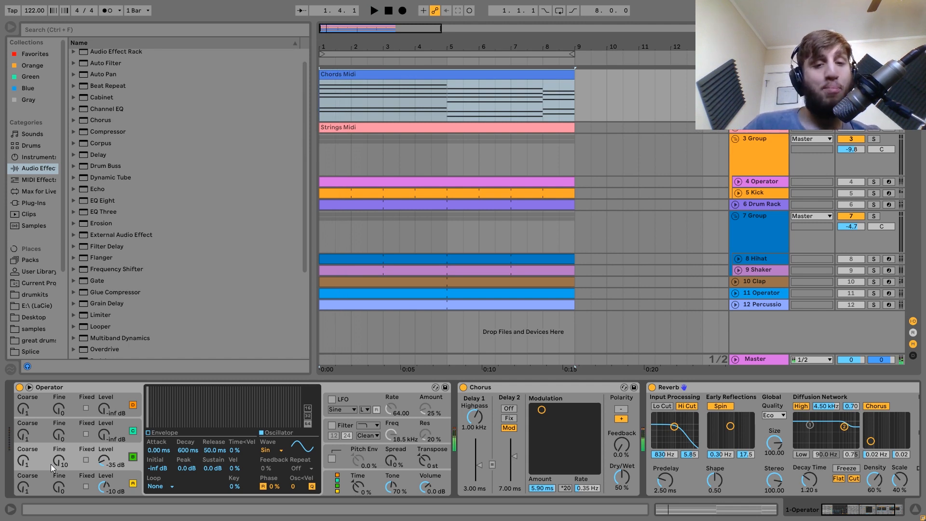
Examine the Chorus and Reverb settings on the chord track, selecting the Chorus and auditioning the sound.
{"action": "scroll", "coordinate": [51, 464], "scroll_direction": "right", "scroll_amount": 3}
{"action": "scroll", "coordinate": [50, 464], "scroll_direction": "right", "scroll_amount": 1}
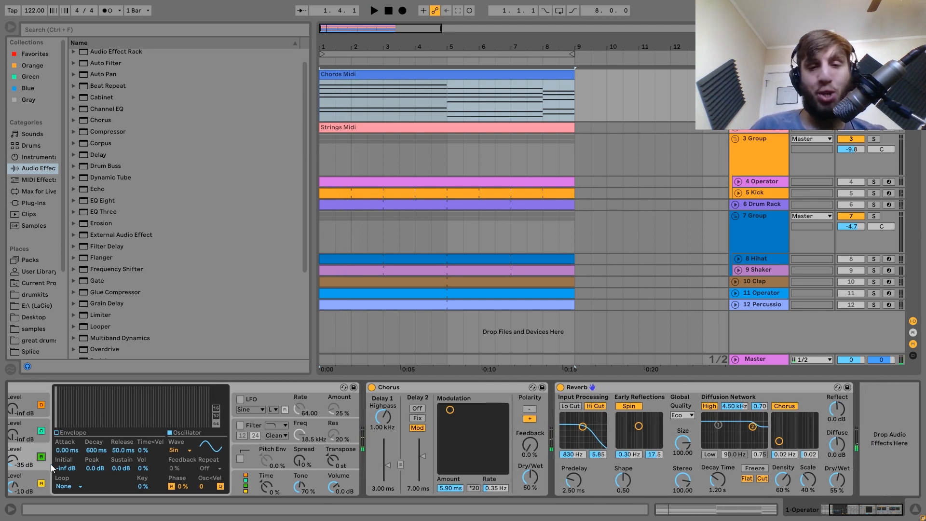
{"action": "left_click", "coordinate": [404, 388]}
{"action": "key", "text": "space"}
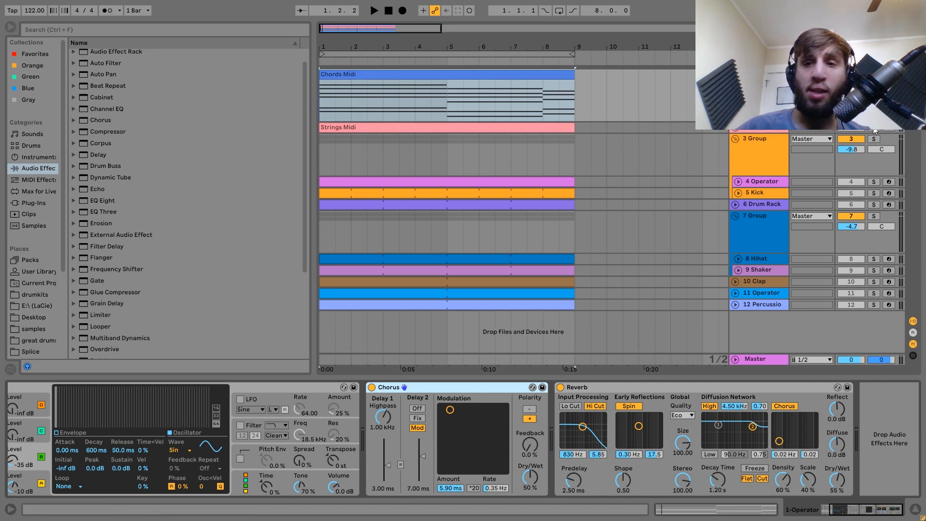
Unfold the strings track, select its Strings Midi clip and play it soloed.
{"action": "left_click", "coordinate": [735, 130]}
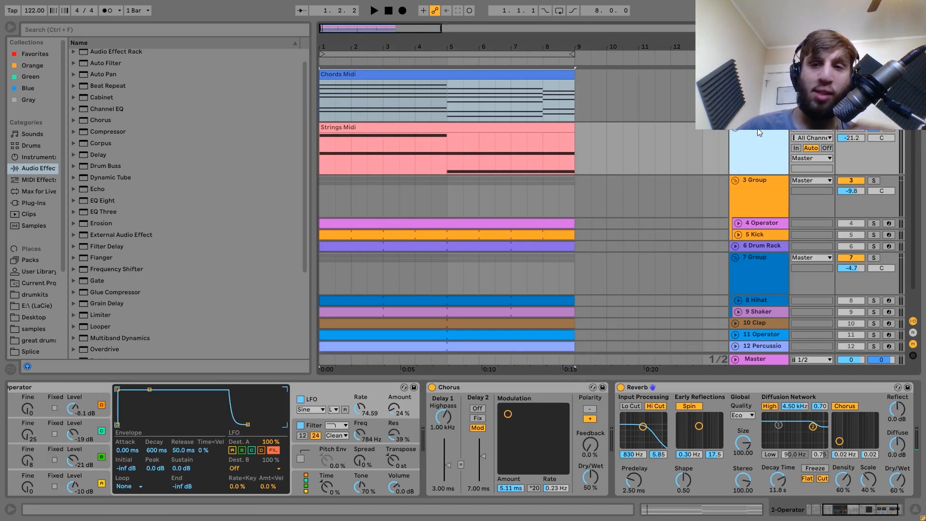
{"action": "left_click", "coordinate": [525, 125]}
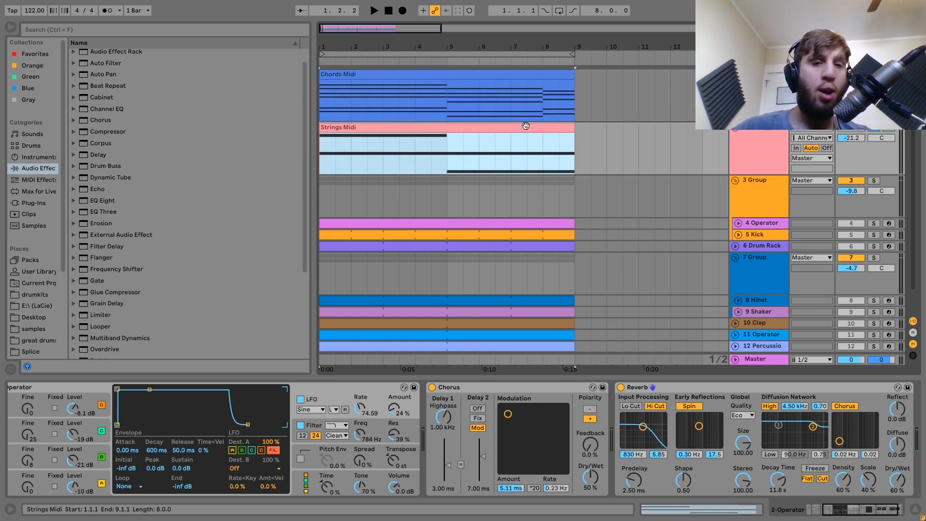
{"action": "key", "text": "space"}
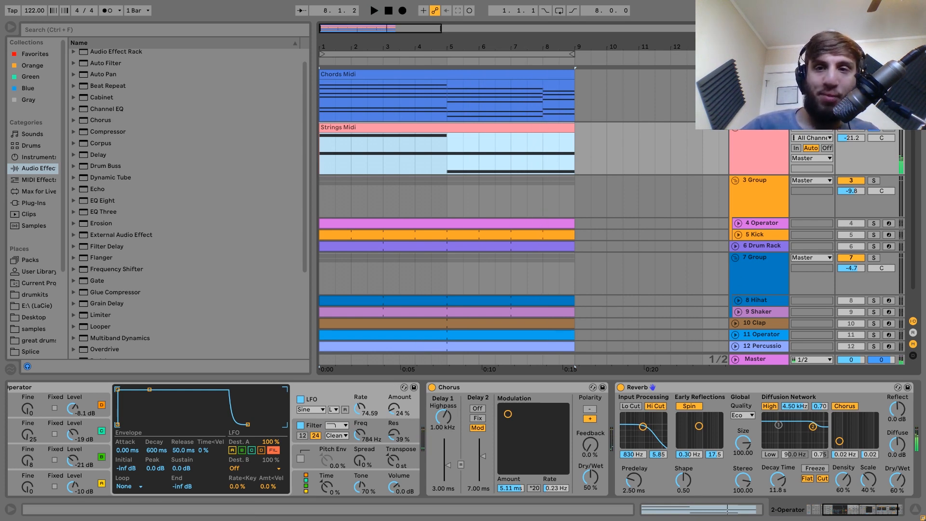
Take the strings track out of solo and listen to the full beat, folding and unfolding the strings track.
{"action": "left_click", "coordinate": [874, 131]}
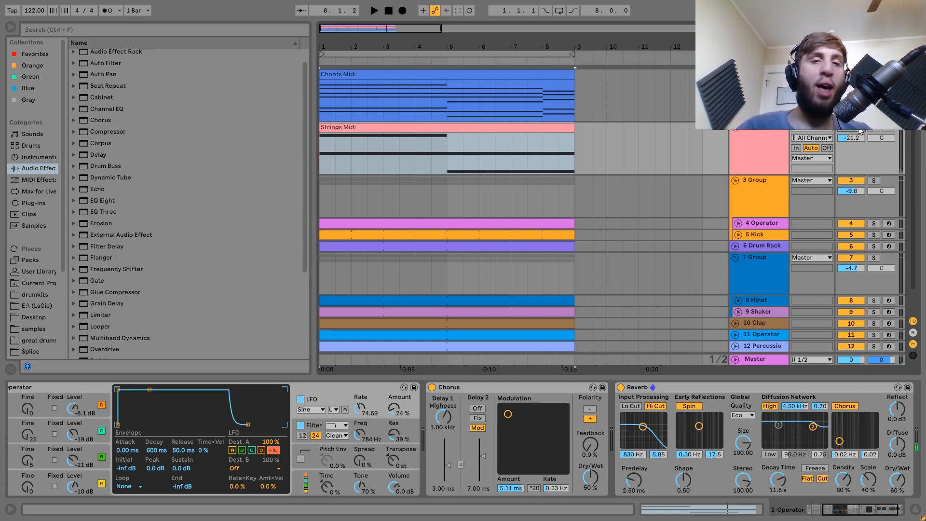
{"action": "left_click", "coordinate": [738, 131]}
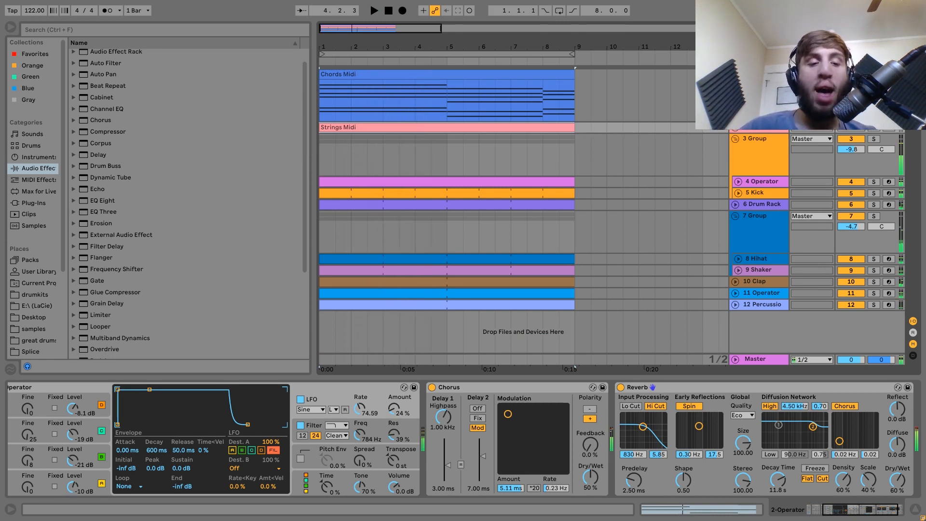
{"action": "key", "text": "space"}
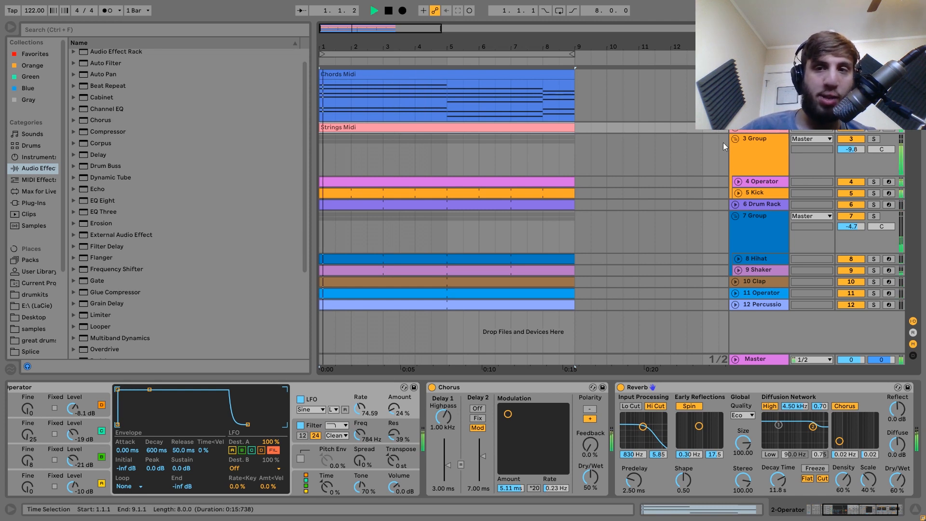
{"action": "left_click", "coordinate": [757, 131]}
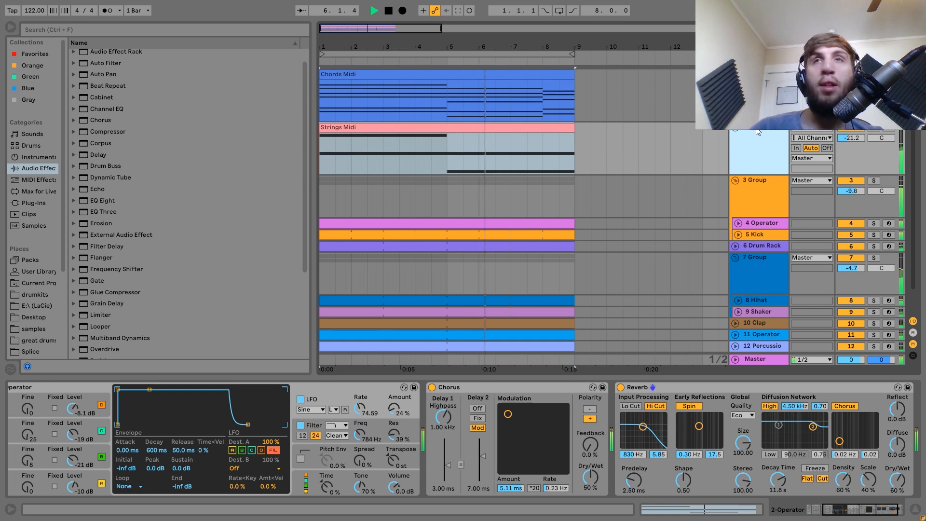
{"action": "key", "text": "space"}
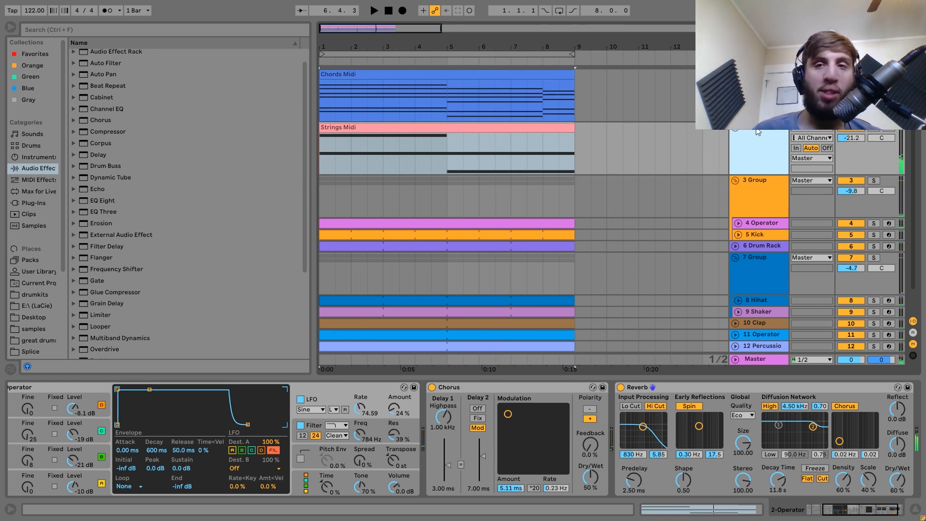
{"action": "key", "text": "space"}
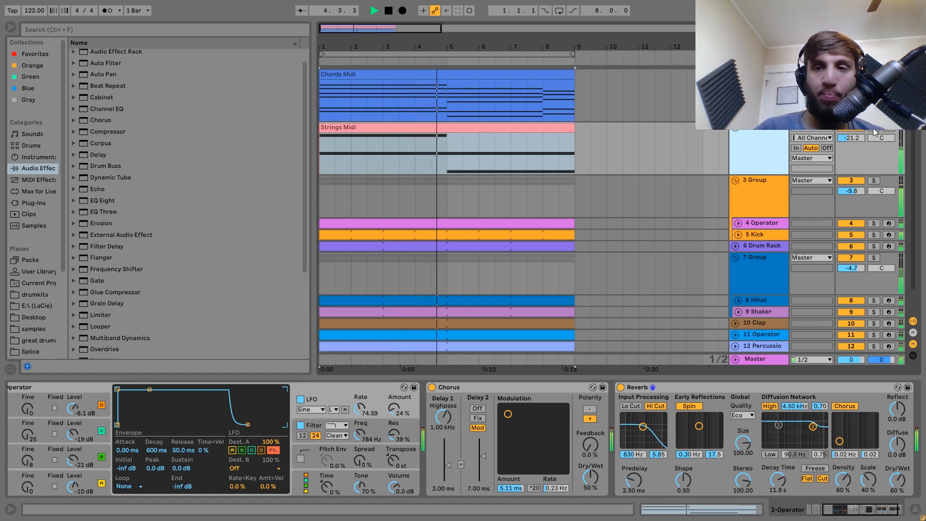
{"action": "key", "text": "space"}
Examine the notes of the Strings Midi clip, then play the strings and show the track's devices.
{"action": "double_click", "coordinate": [515, 127]}
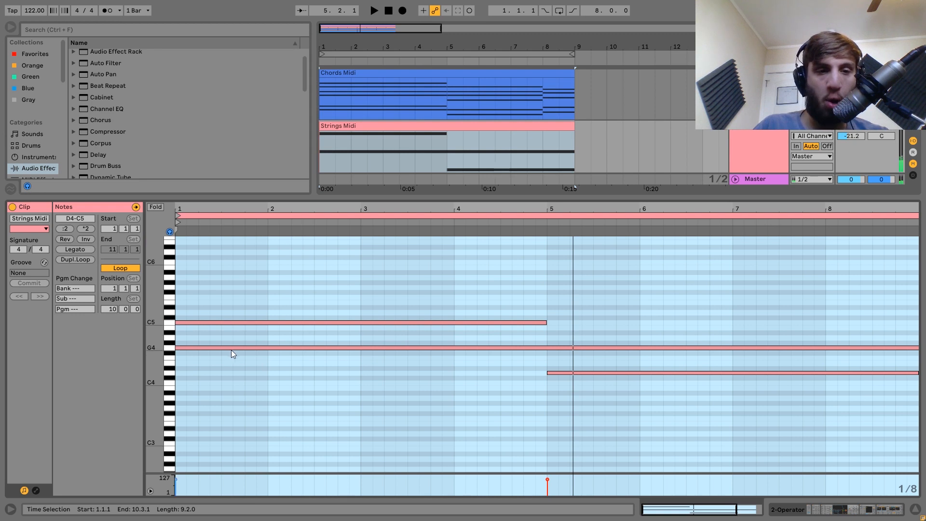
{"action": "left_click", "coordinate": [458, 323]}
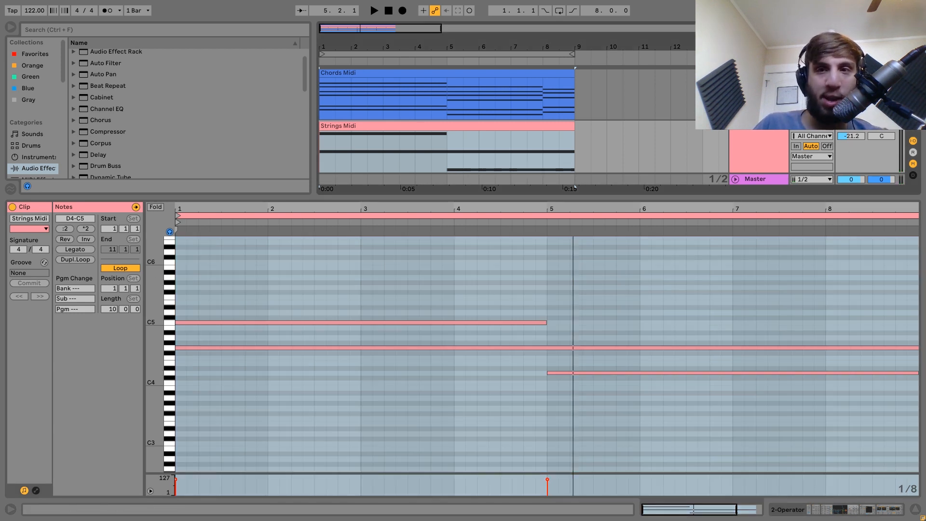
{"action": "key", "text": "space"}
{"action": "left_click", "coordinate": [754, 141]}
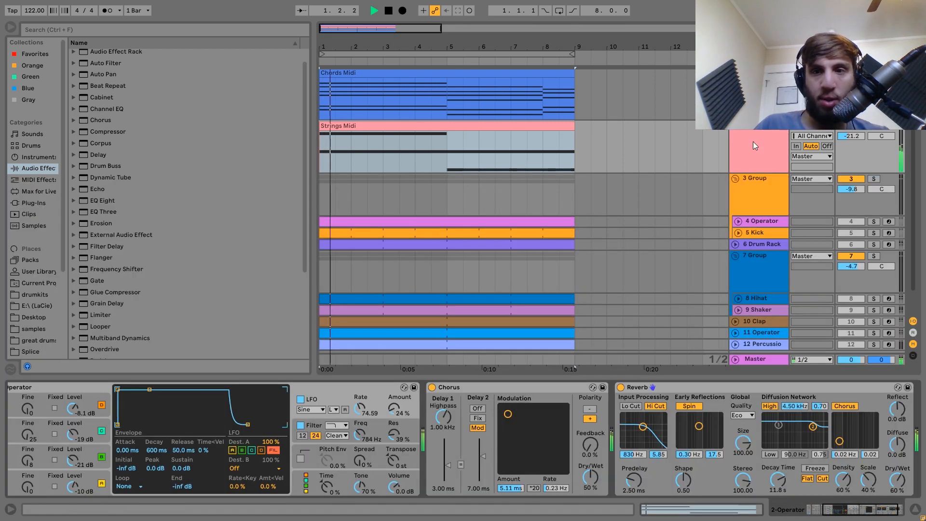
Compare the chord track's devices with the strings track's, stop playback and select the strings' Chord effect.
{"action": "left_click", "coordinate": [446, 97]}
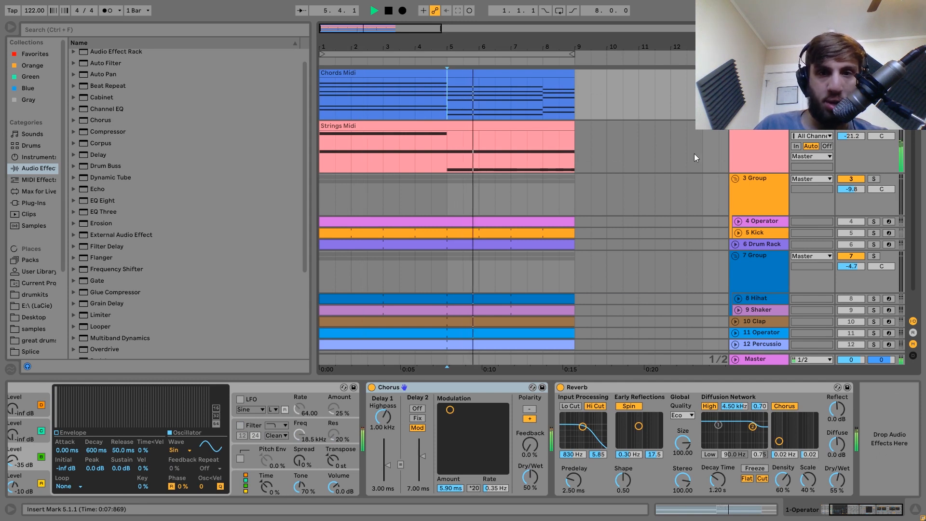
{"action": "left_click", "coordinate": [769, 157]}
{"action": "key", "text": "space"}
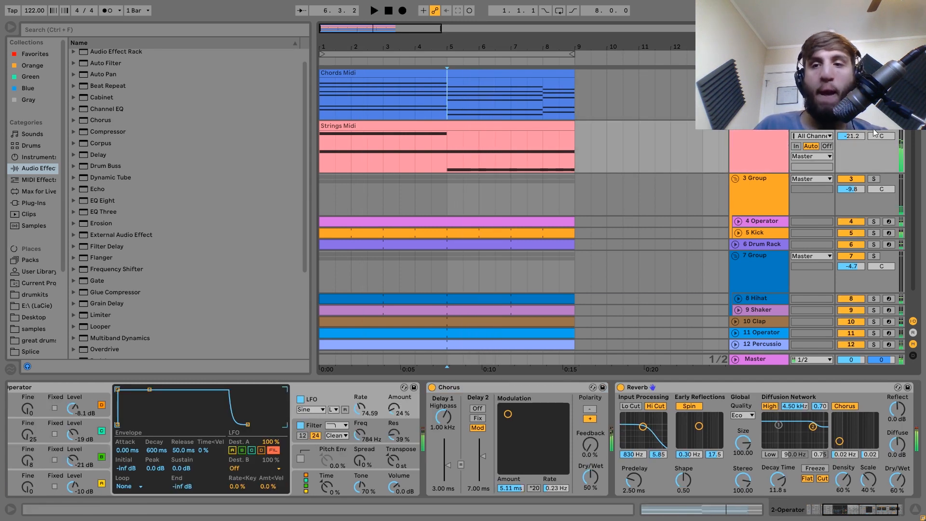
{"action": "scroll", "coordinate": [116, 455], "scroll_direction": "up", "scroll_amount": 4}
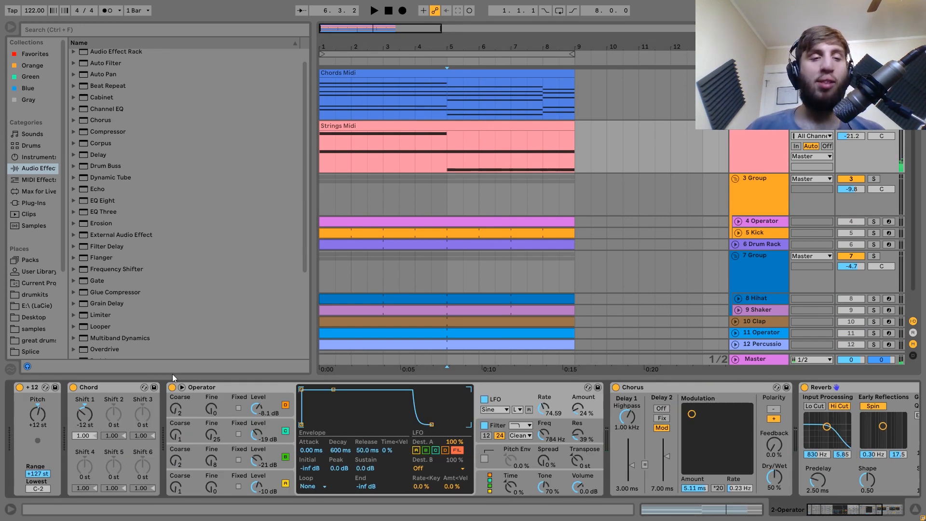
{"action": "left_click", "coordinate": [109, 388]}
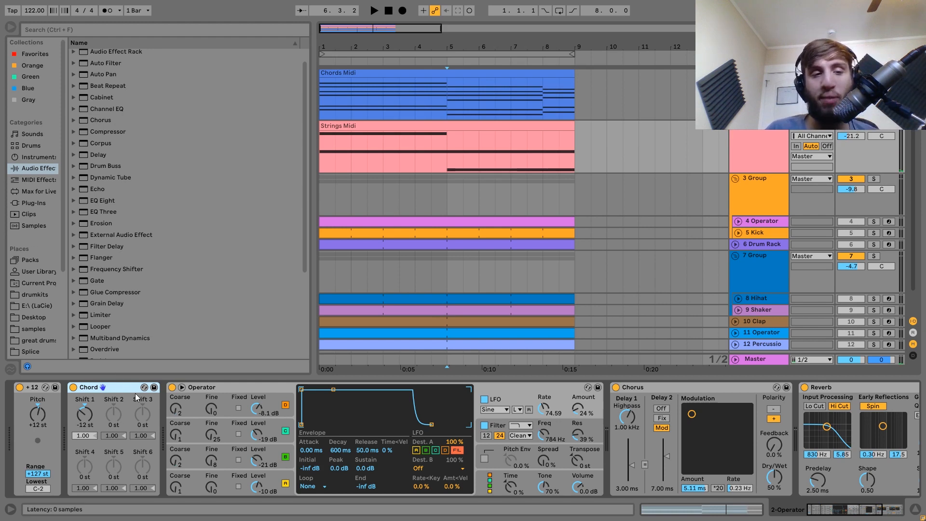
Open the Strings Midi clip's notes, play a short passage and return to the strings track's devices.
{"action": "left_click", "coordinate": [410, 122]}
{"action": "double_click", "coordinate": [411, 122]}
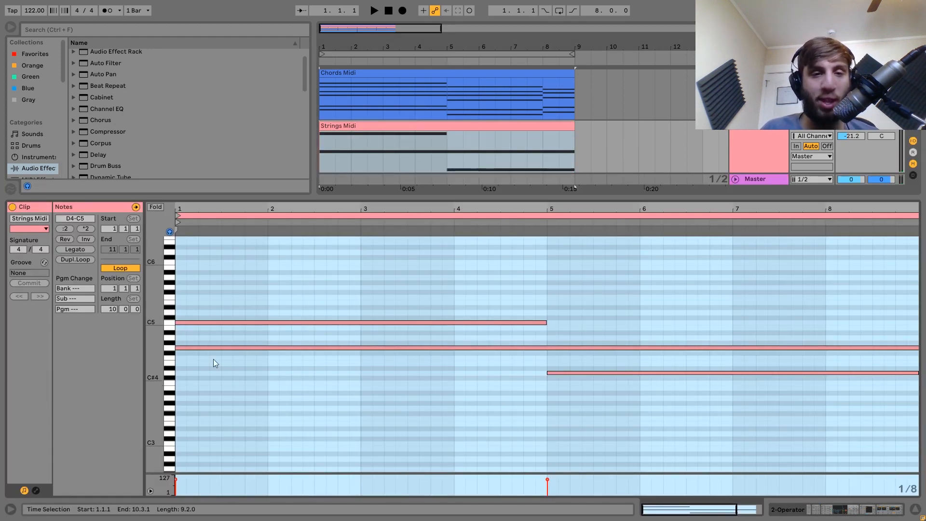
{"action": "left_click", "coordinate": [293, 411]}
{"action": "key", "text": "space"}
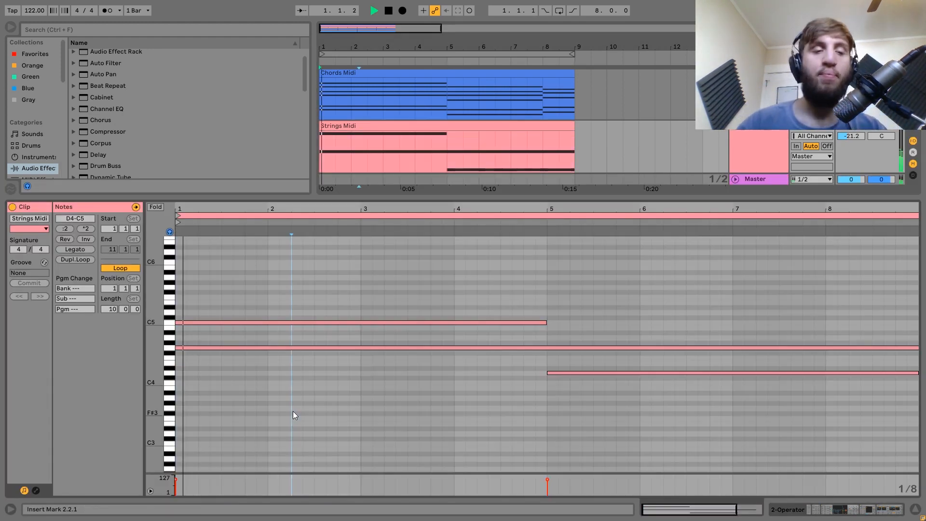
{"action": "left_click", "coordinate": [799, 510]}
{"action": "key", "text": "space"}
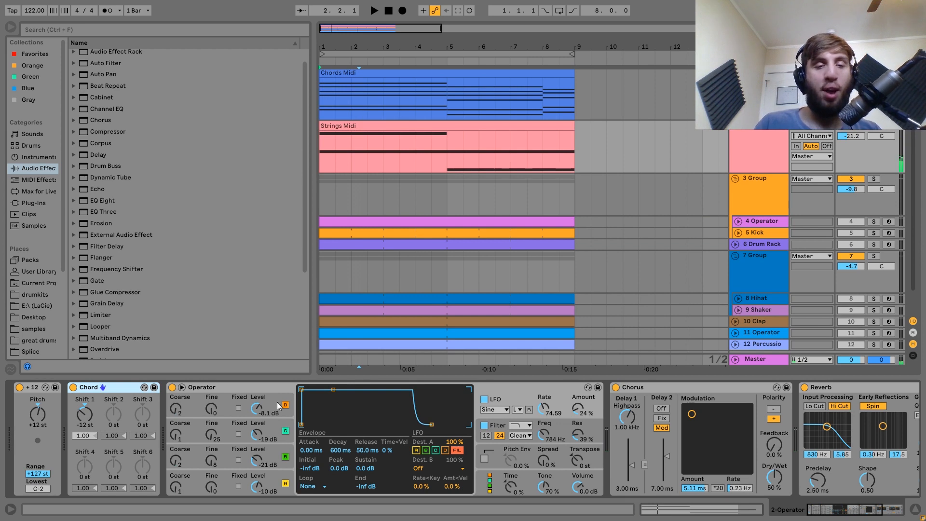
Inspect the settings of oscillators B, C and D in the strings track's Operator.
{"action": "left_click", "coordinate": [277, 450]}
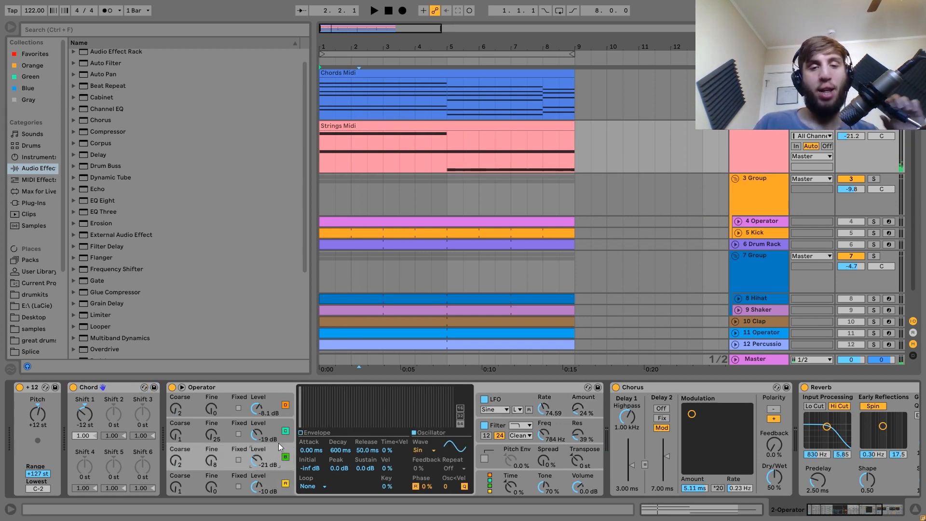
{"action": "left_click", "coordinate": [276, 430]}
{"action": "left_click", "coordinate": [275, 398]}
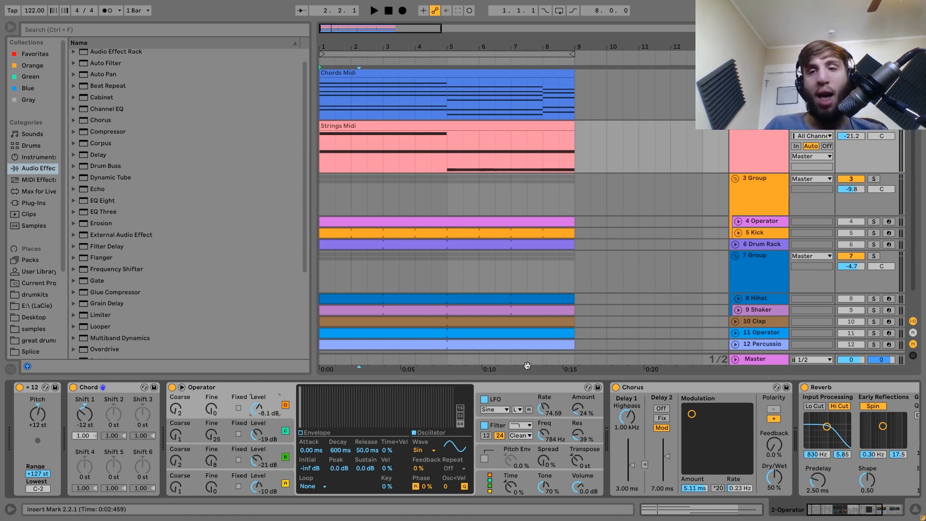
Audition the strings with Operator's filter switched off, and switch the filter back on to view its envelope.
{"action": "left_click", "coordinate": [485, 426]}
{"action": "key", "text": "space"}
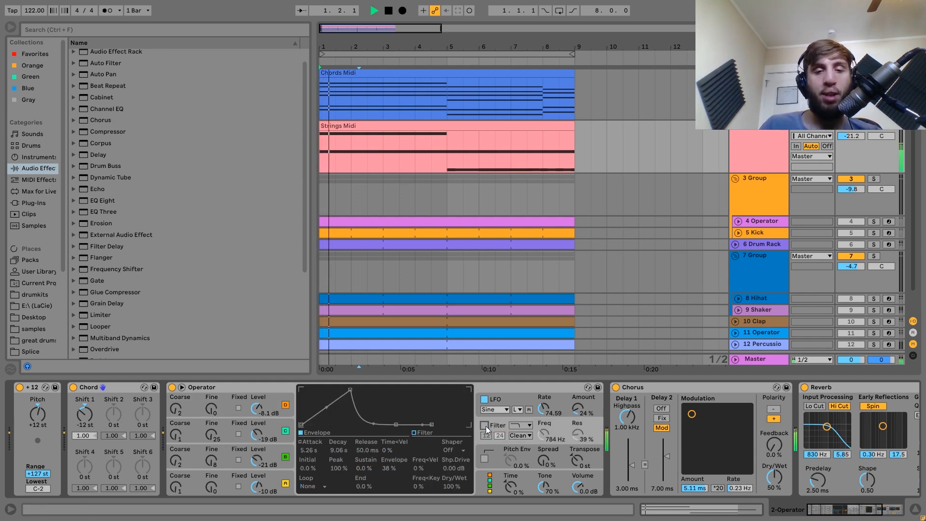
{"action": "key", "text": "space"}
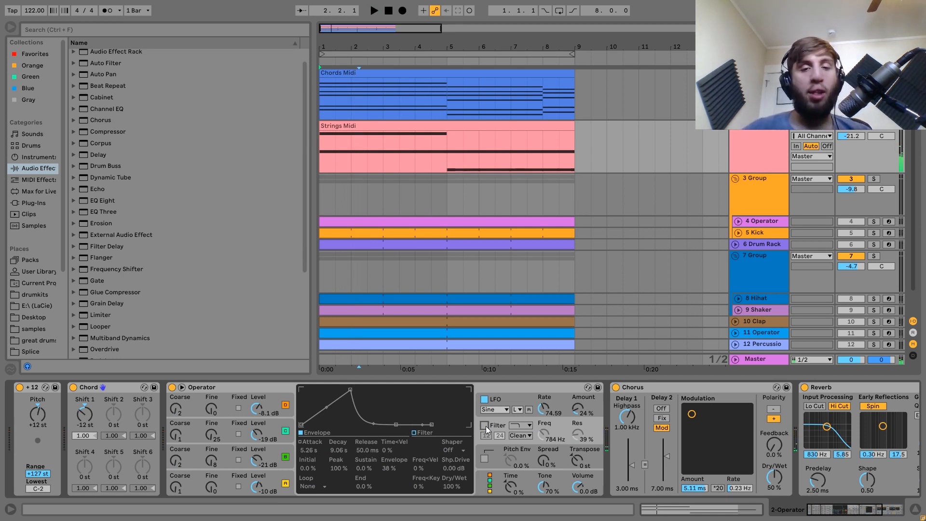
{"action": "left_click", "coordinate": [484, 425]}
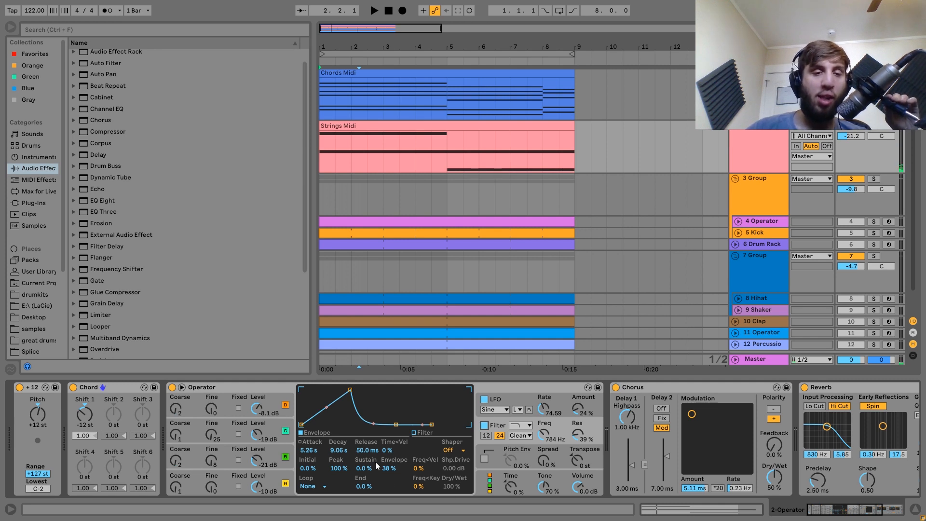
Play the strings together with the full beat several times, and put the strings track back in solo.
{"action": "key", "text": "space"}
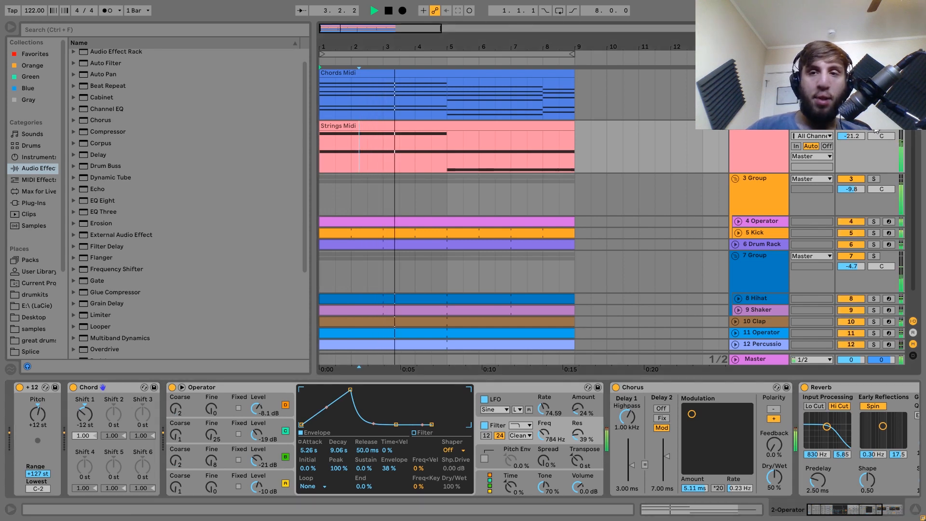
{"action": "key", "text": "space"}
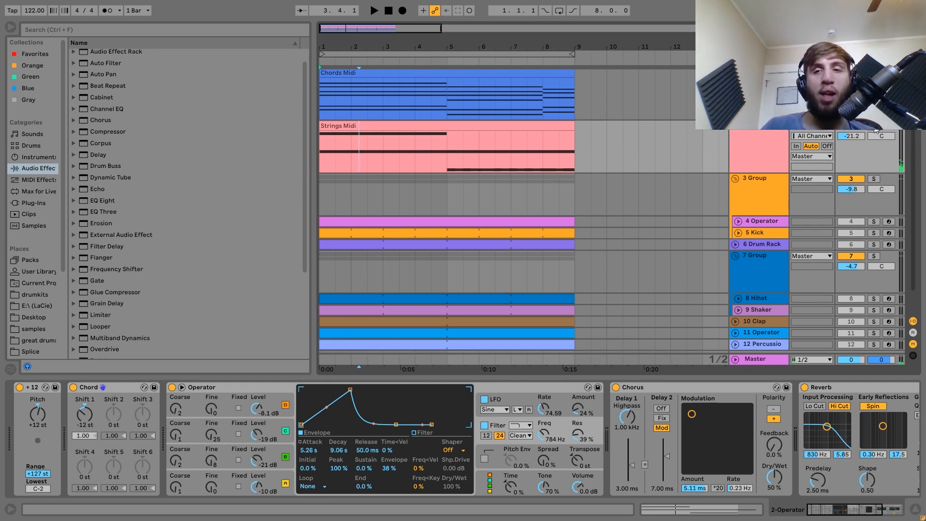
{"action": "key", "text": "space"}
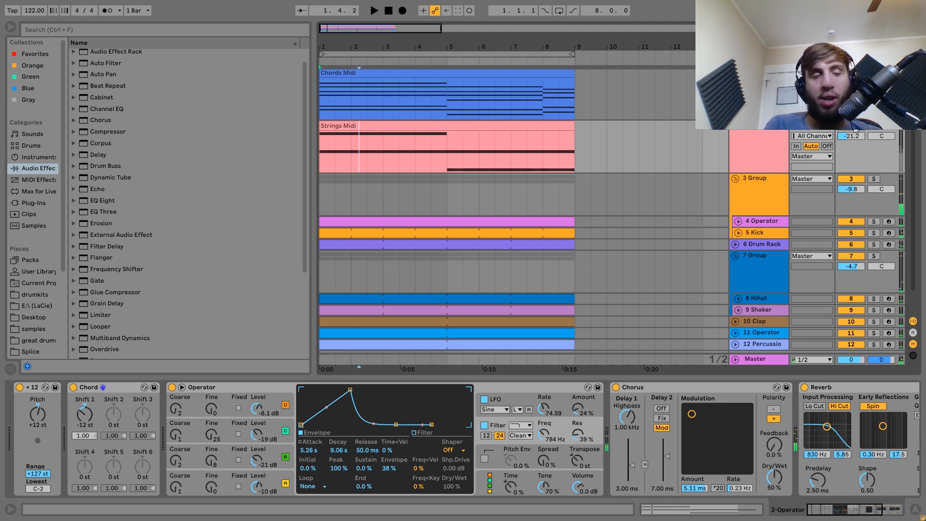
{"action": "key", "text": "space"}
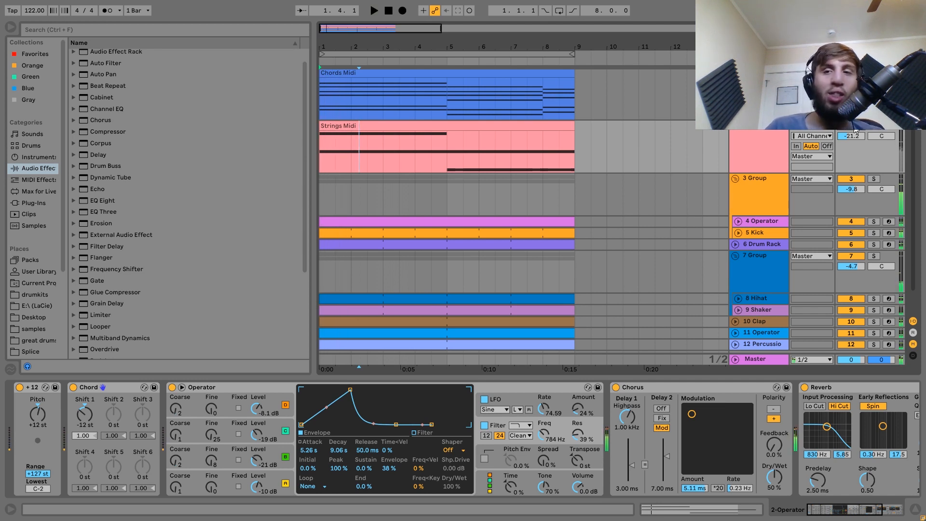
{"action": "key", "text": "space"}
{"action": "left_click", "coordinate": [742, 134]}
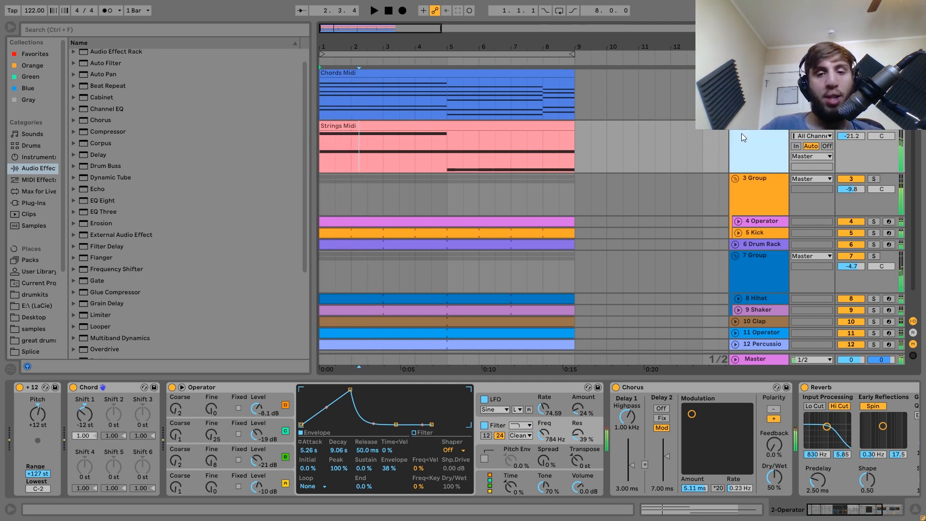
{"action": "key", "text": "space"}
{"action": "left_click", "coordinate": [871, 129]}
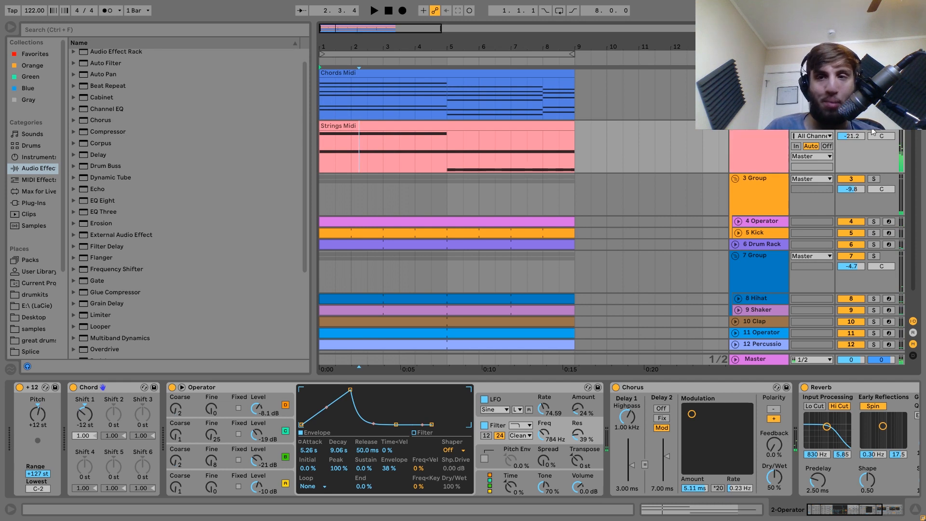
Examine Operator's LFO and the Chorus and Reverb settings on the strings track, auditioning the soloed sound.
{"action": "left_click", "coordinate": [498, 407]}
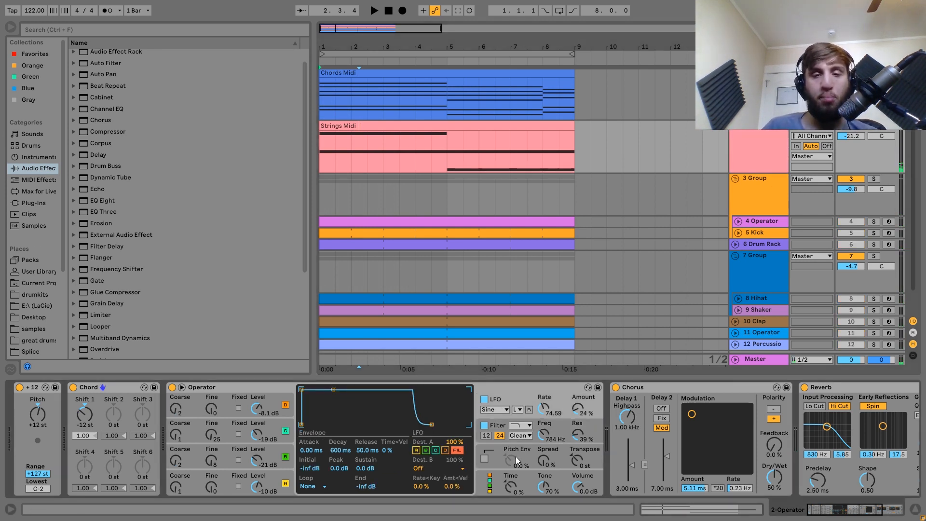
{"action": "scroll", "coordinate": [516, 456], "scroll_direction": "right", "scroll_amount": 2}
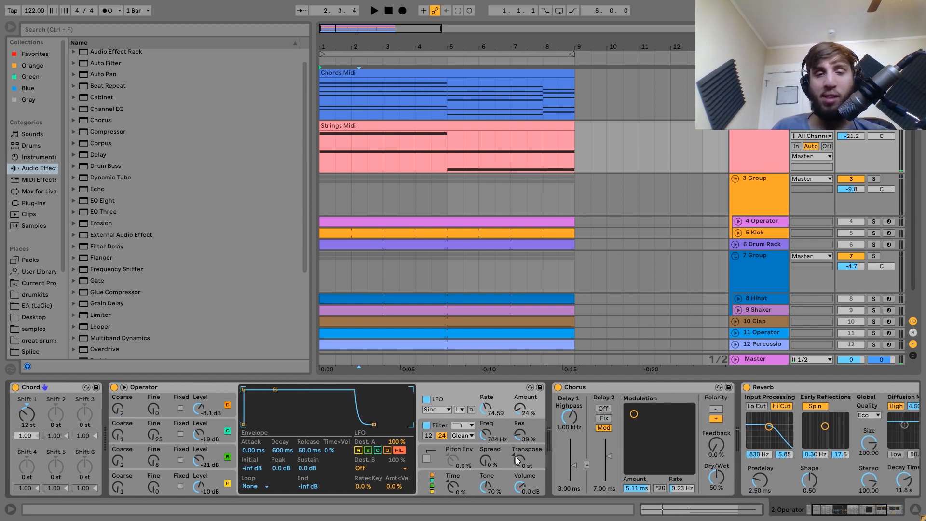
{"action": "scroll", "coordinate": [516, 456], "scroll_direction": "right", "scroll_amount": 6}
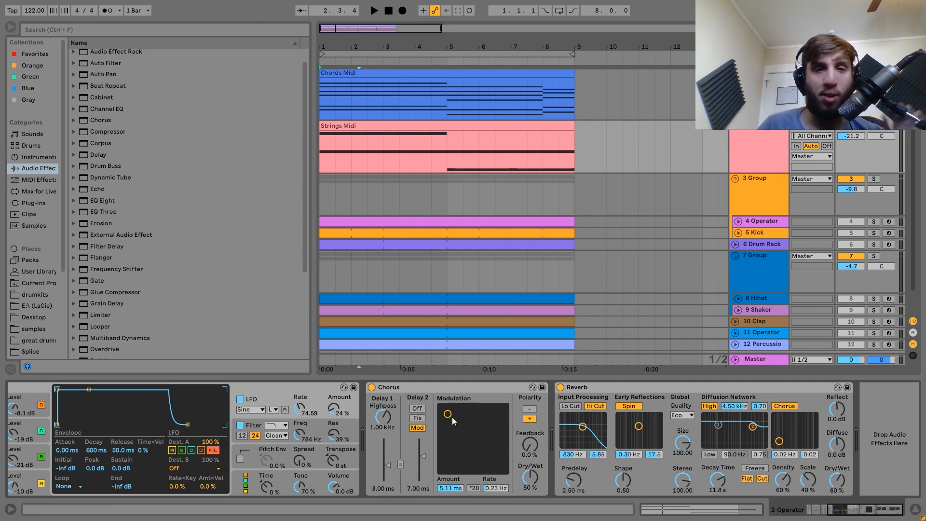
{"action": "key", "text": "space"}
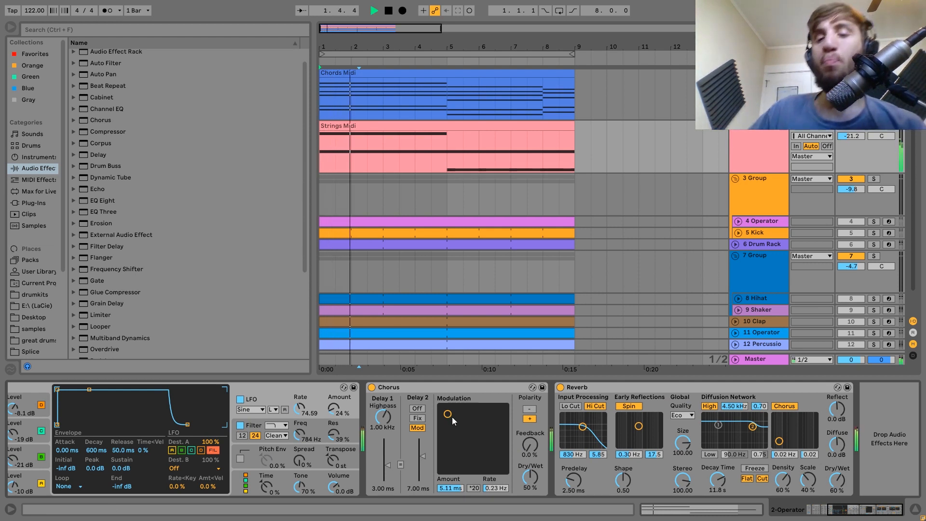
{"action": "key", "text": "space"}
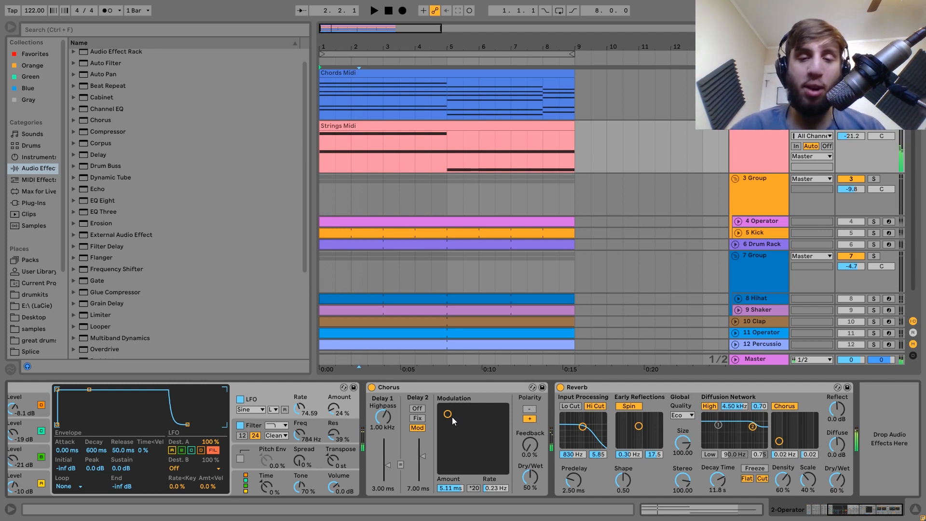
{"action": "key", "text": "space"}
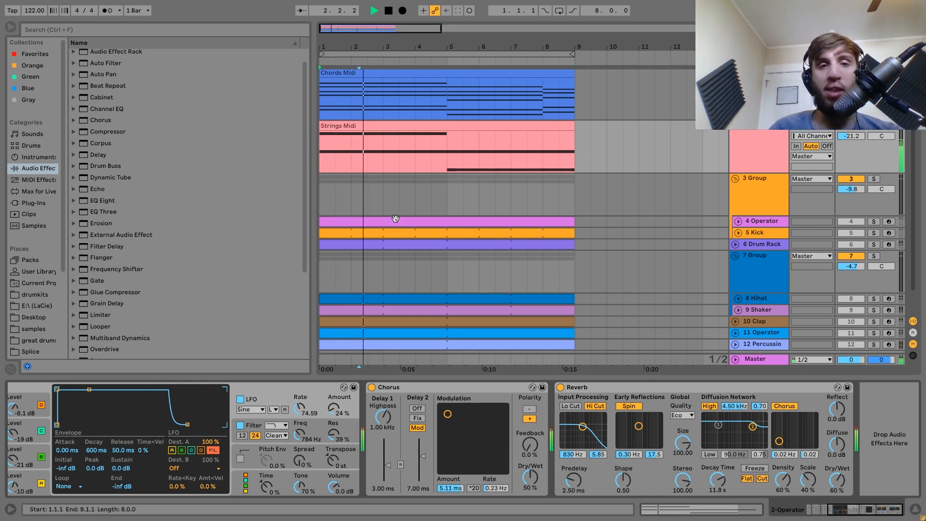
{"action": "key", "text": "space"}
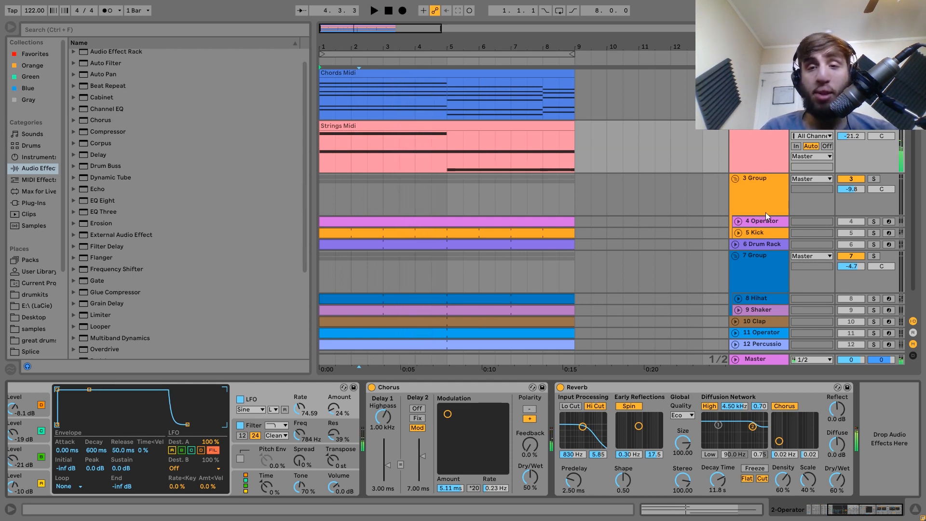
Unfold the Operator track inside the 3 Group, solo it, select its clip and play it.
{"action": "left_click", "coordinate": [763, 221]}
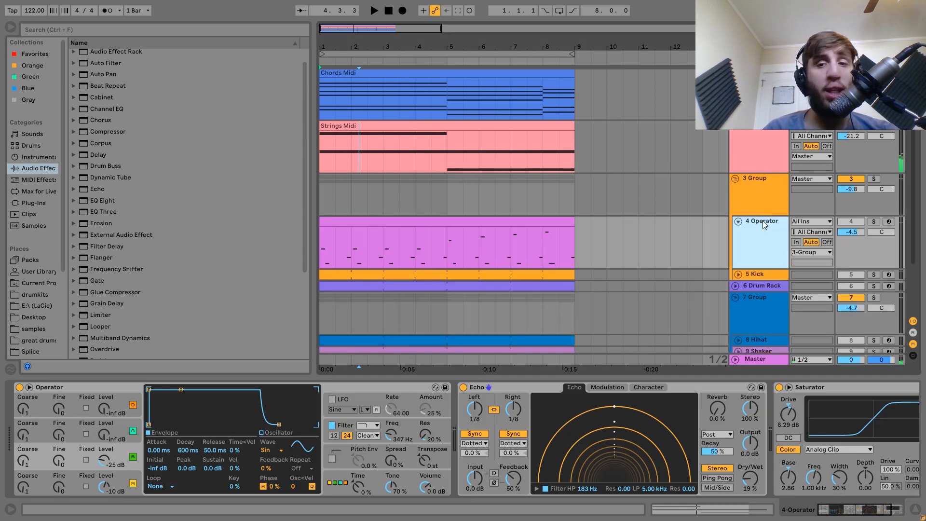
{"action": "left_click", "coordinate": [873, 221]}
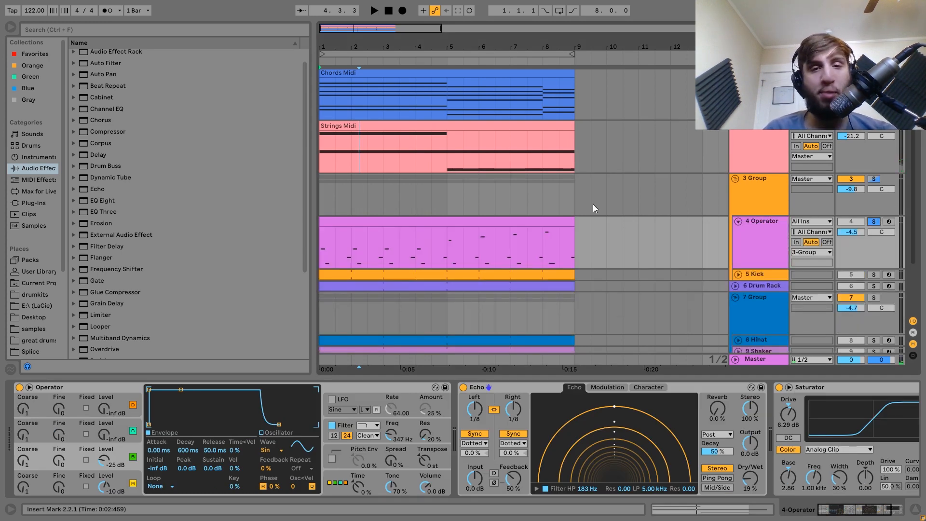
{"action": "left_click", "coordinate": [559, 220]}
{"action": "key", "text": "space"}
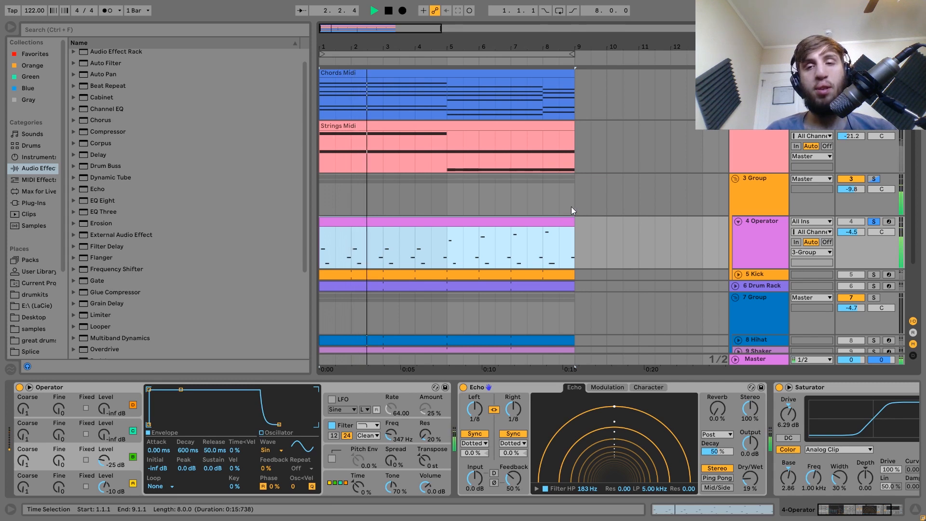
Open the 4 Operator track's MIDI clip and examine its note pattern, playing short passages from the start.
{"action": "double_click", "coordinate": [537, 226]}
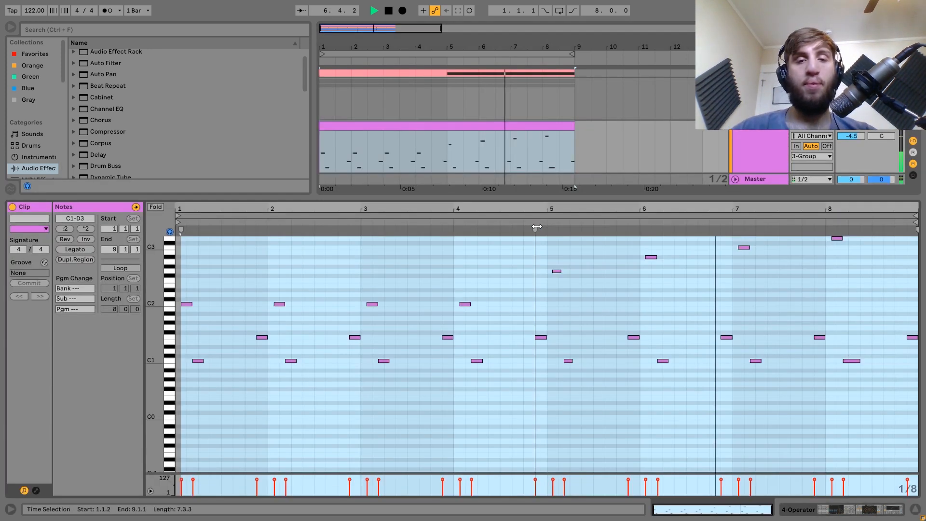
{"action": "left_click", "coordinate": [570, 291]}
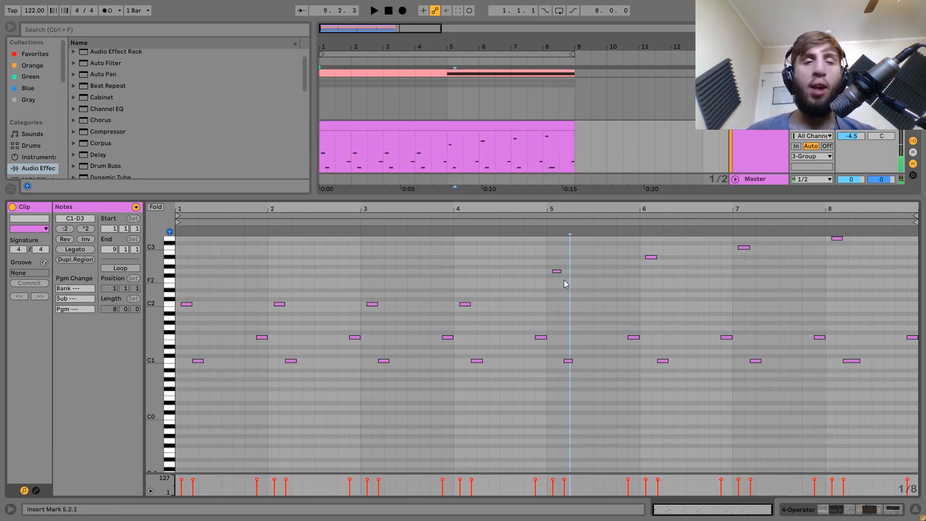
{"action": "key", "text": "space"}
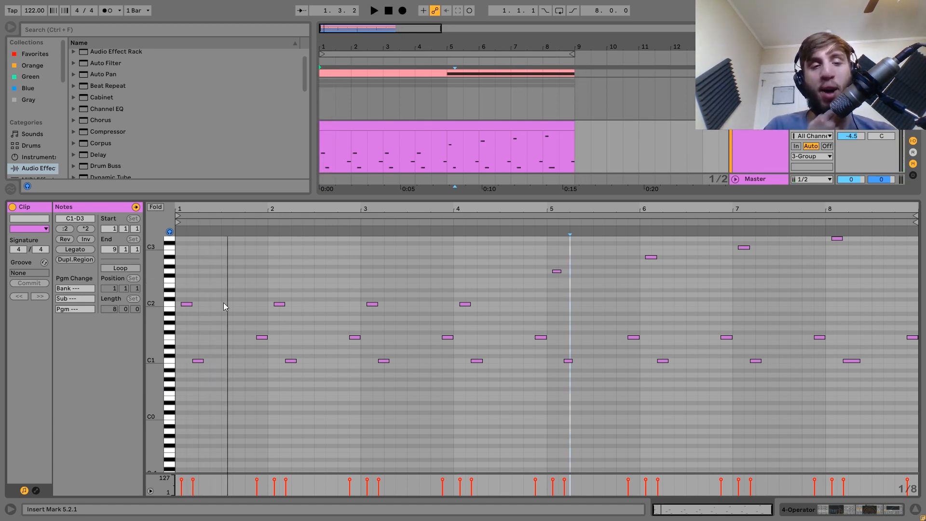
{"action": "key", "text": "space"}
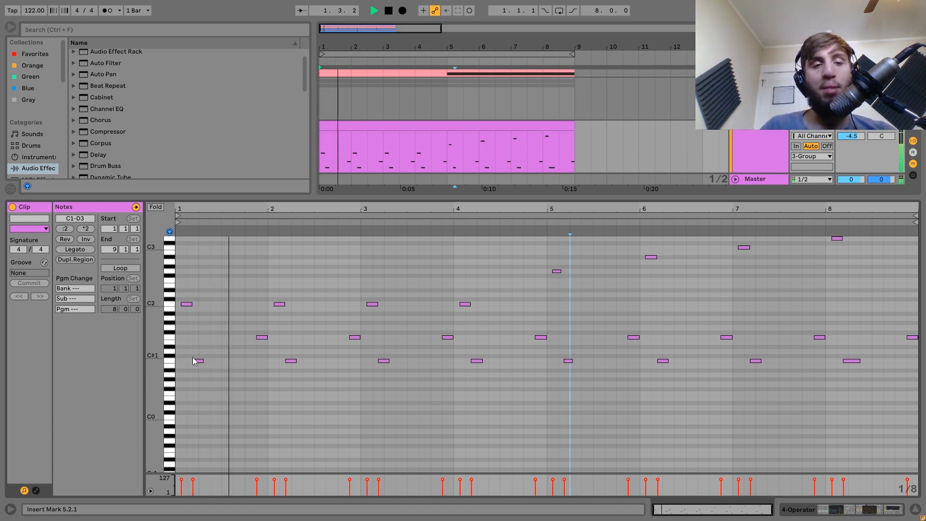
{"action": "key", "text": "space"}
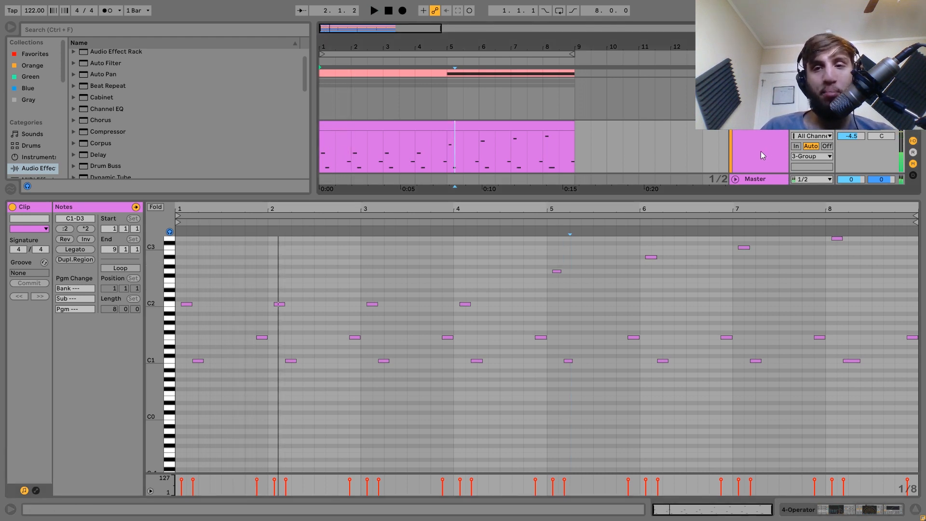
{"action": "key", "text": "space"}
{"action": "left_click", "coordinate": [411, 122]}
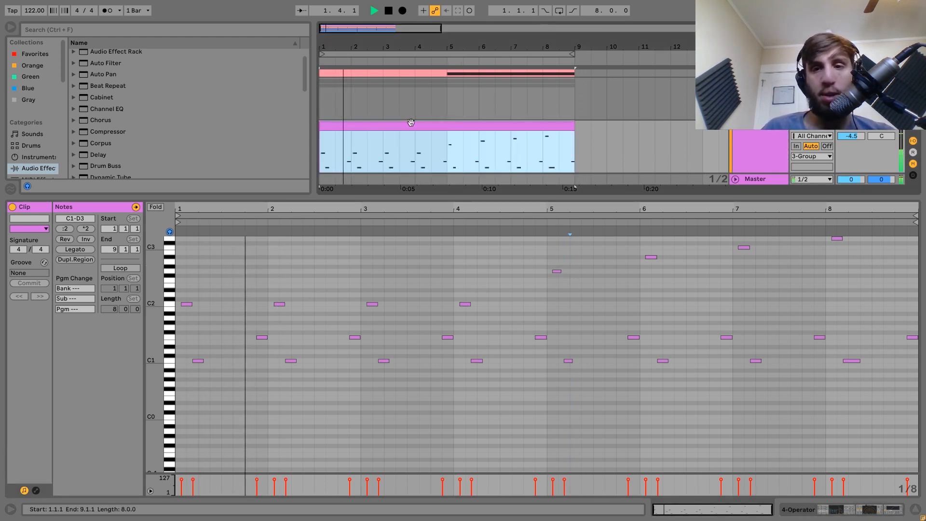
{"action": "key", "text": "space"}
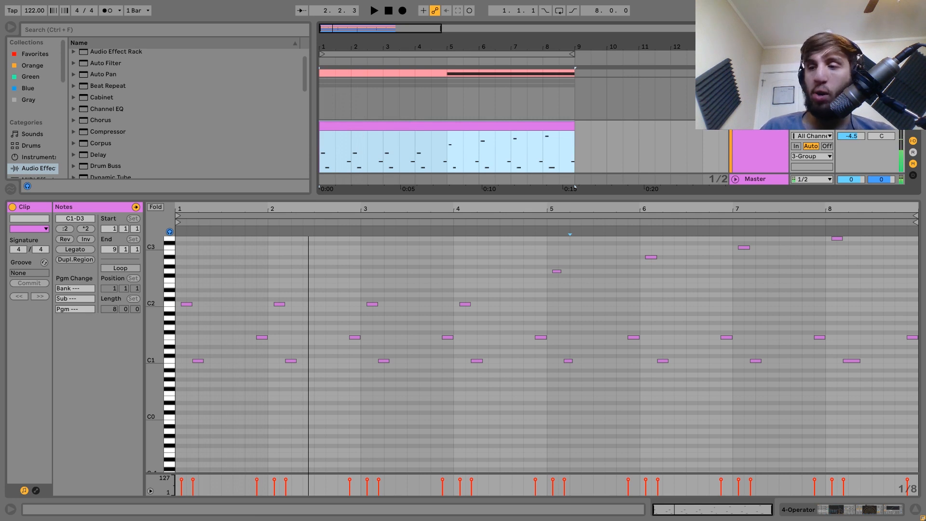
Audition short passages of the 4 Operator clip from the start while following its notes in the piano roll.
{"action": "key", "text": "space"}
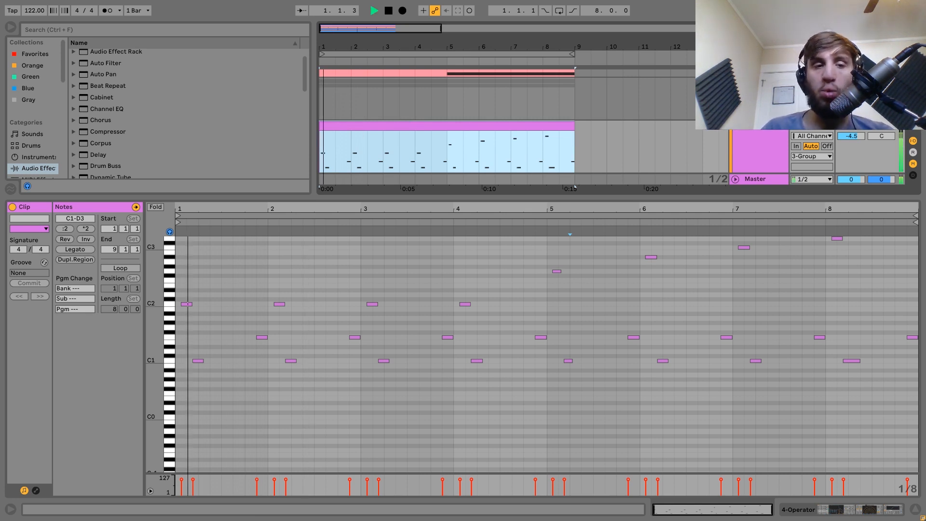
{"action": "key", "text": "space"}
{"action": "key", "text": "space"}
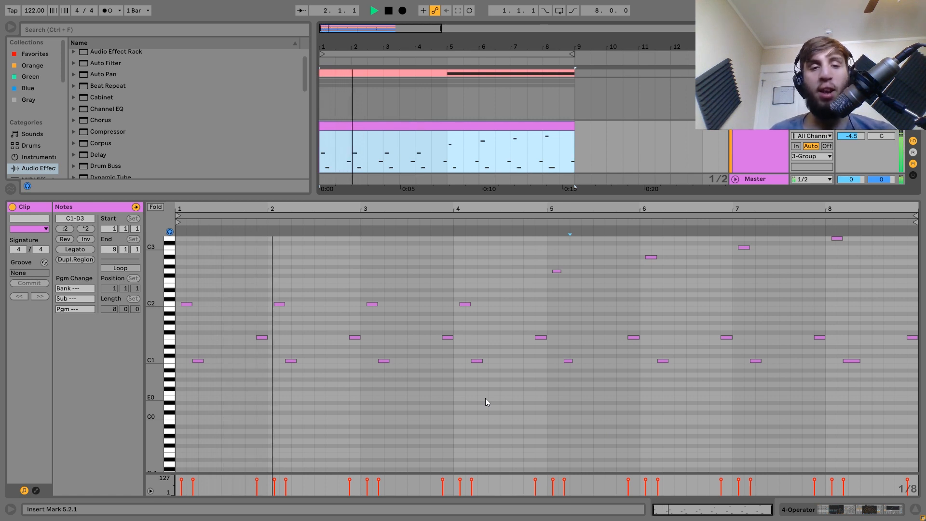
{"action": "key", "text": "space"}
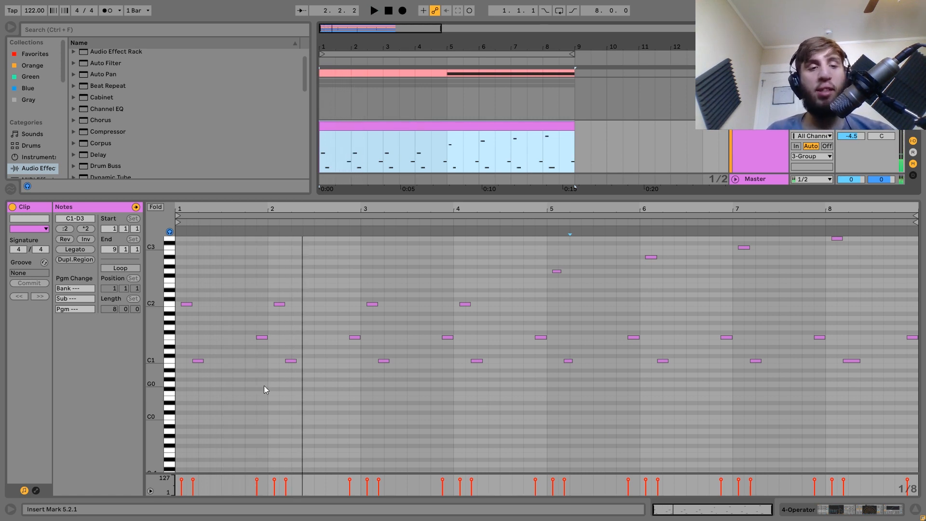
{"action": "key", "text": "space"}
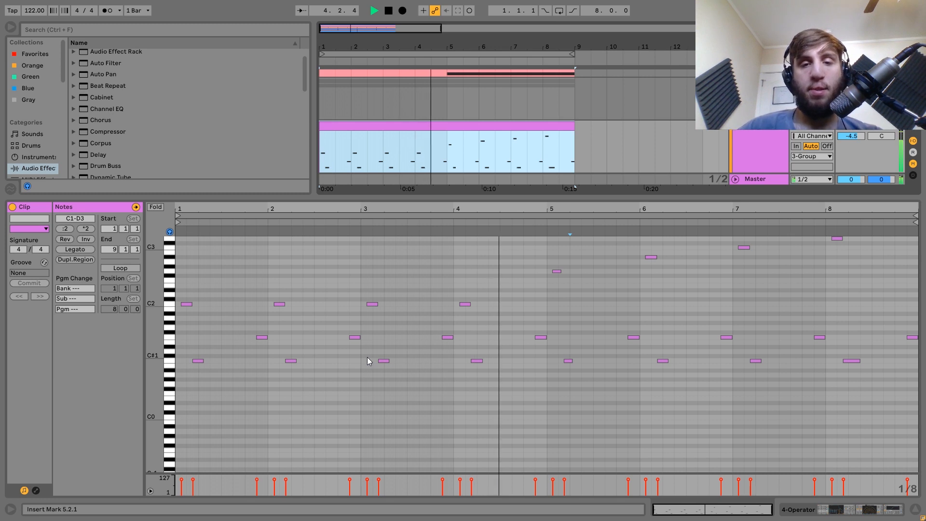
{"action": "key", "text": "space"}
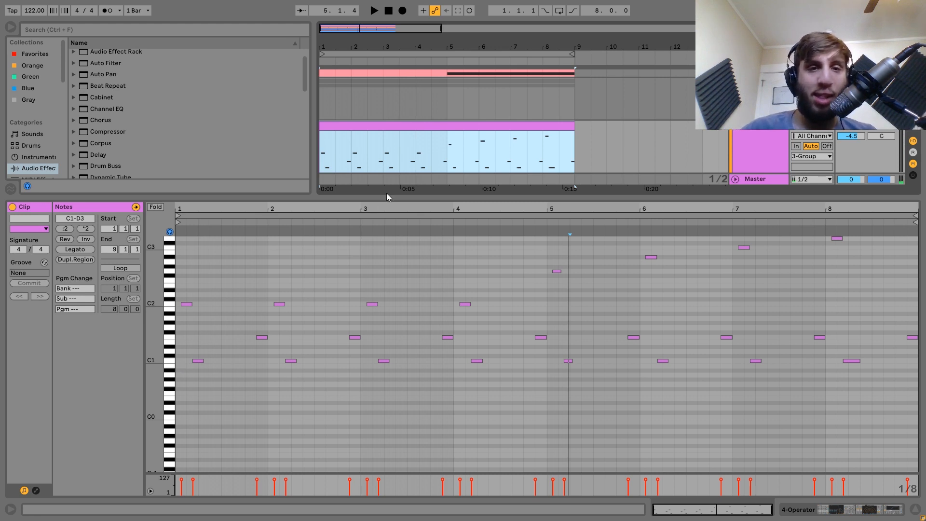
Play the full 4 Operator clip with the rest of the beat and bring the track's devices back into view.
{"action": "left_click", "coordinate": [471, 126]}
{"action": "key", "text": "space"}
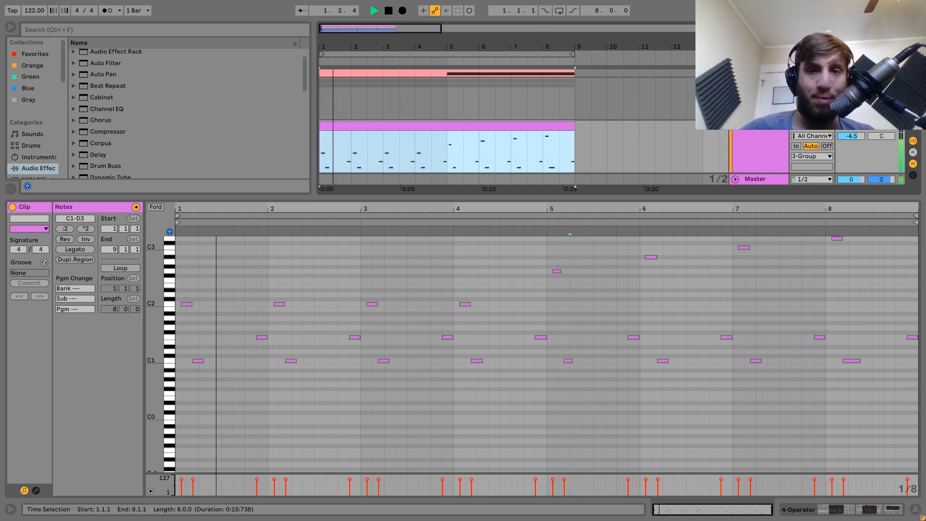
{"action": "left_click", "coordinate": [756, 146]}
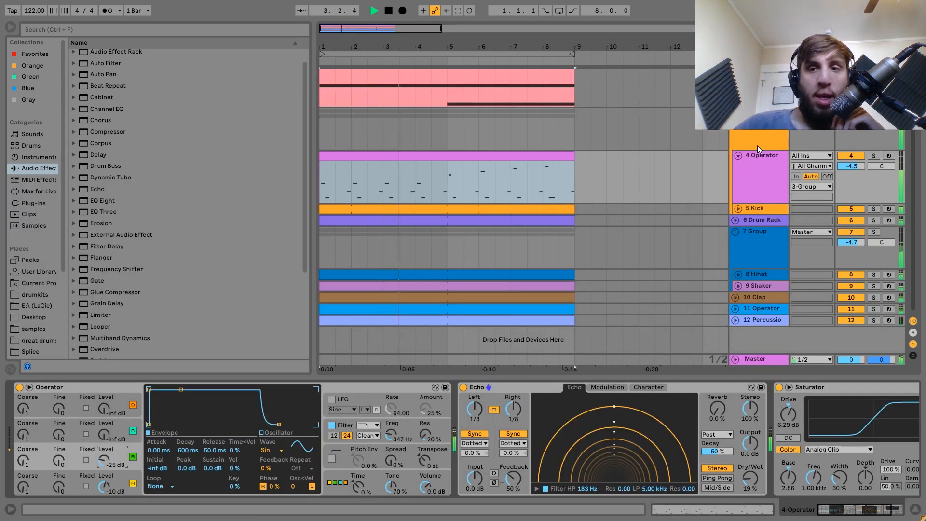
{"action": "key", "text": "space"}
{"action": "scroll", "coordinate": [757, 146], "scroll_direction": "up", "scroll_amount": 3}
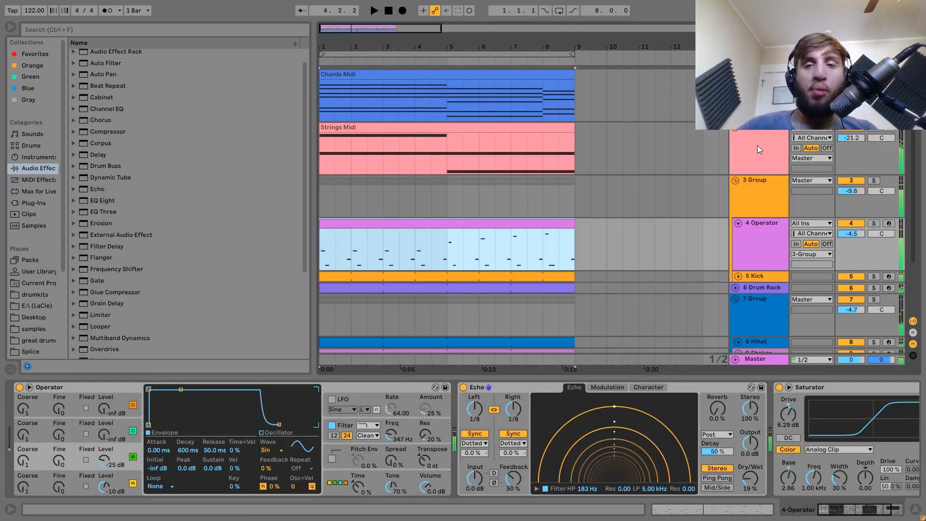
Solo the 4 Operator track again and play a short passage from the start.
{"action": "left_click", "coordinate": [873, 223]}
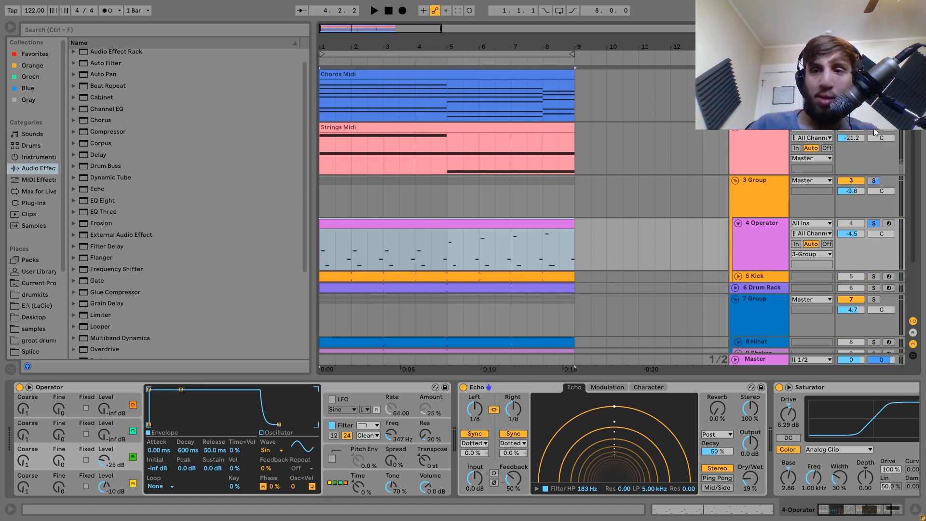
{"action": "key", "text": "space"}
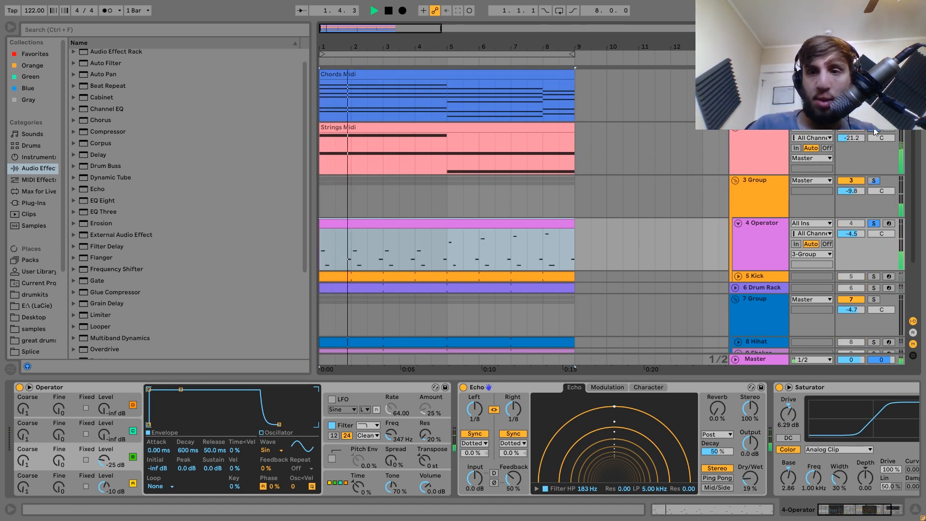
{"action": "key", "text": "space"}
{"action": "left_click", "coordinate": [873, 223]}
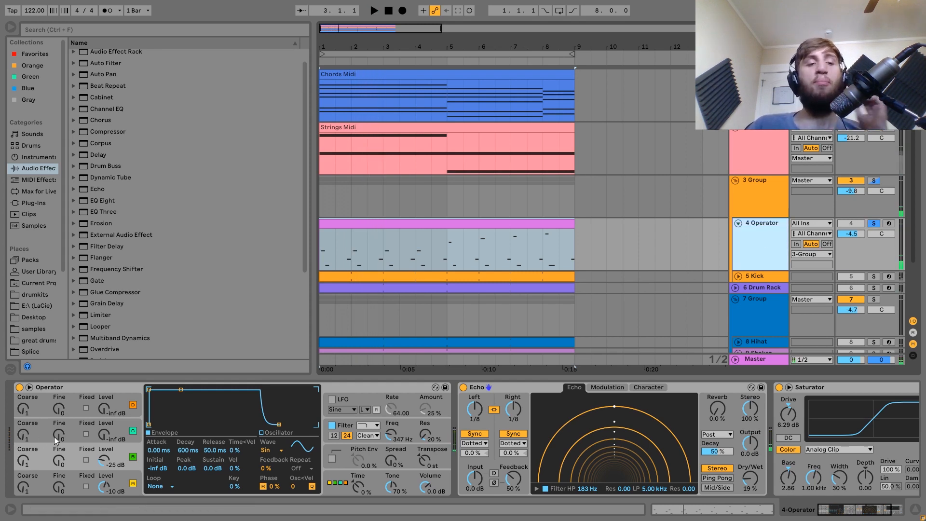
Examine Operator's algorithm and oscillators A, B and D on the 4 Operator track, auditioning the soloed sound.
{"action": "left_click", "coordinate": [332, 484]}
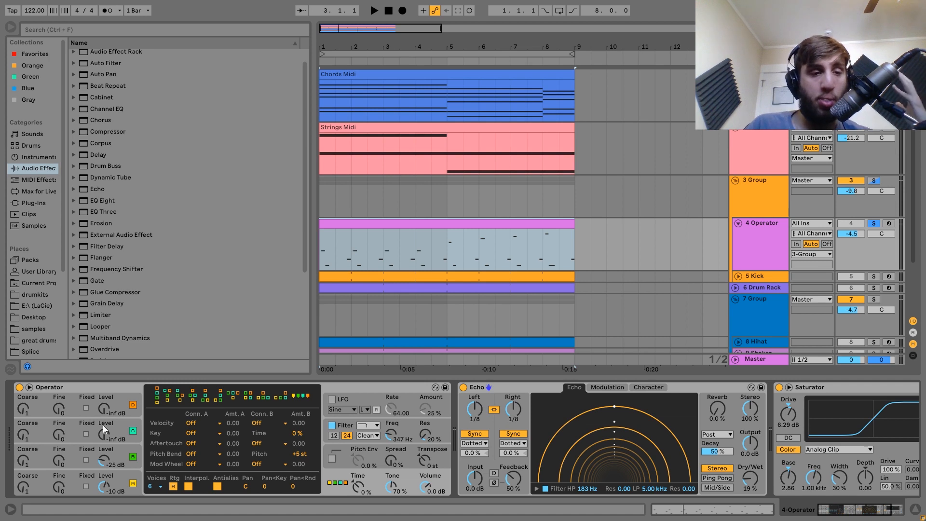
{"action": "left_click", "coordinate": [74, 406]}
{"action": "key", "text": "space"}
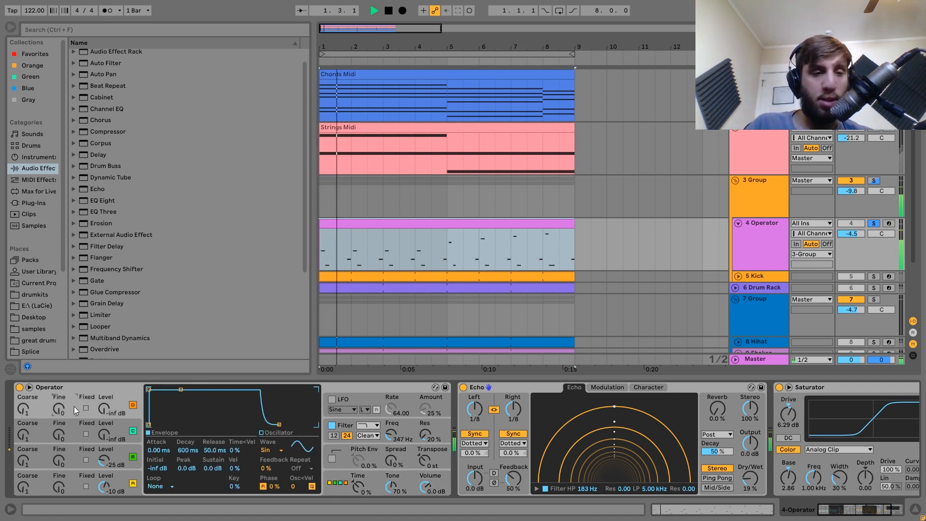
{"action": "left_click", "coordinate": [334, 478]}
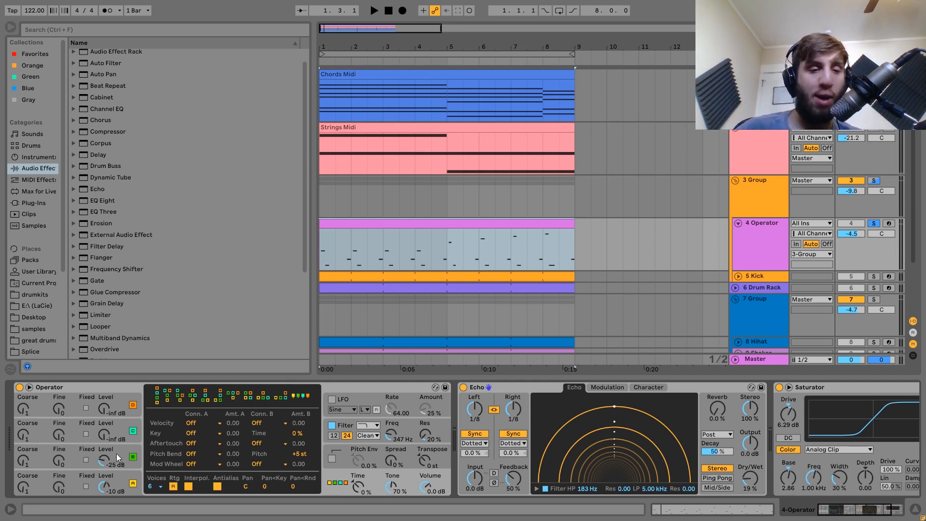
{"action": "left_click", "coordinate": [123, 472]}
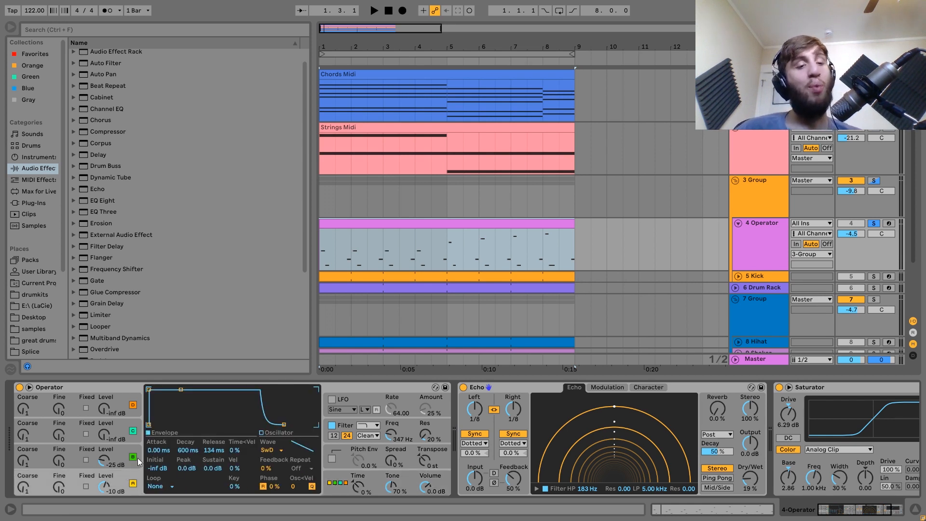
{"action": "left_click", "coordinate": [126, 450]}
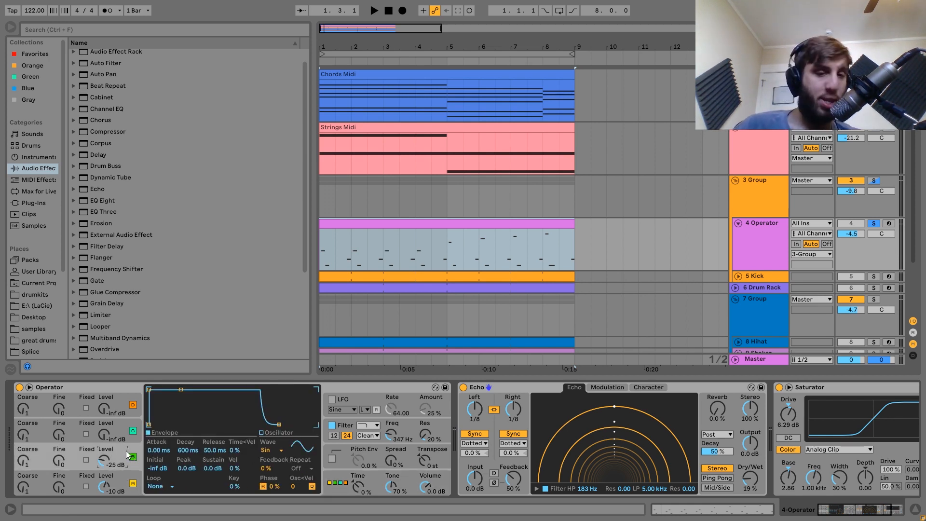
{"action": "scroll", "coordinate": [126, 450], "scroll_direction": "right", "scroll_amount": 3}
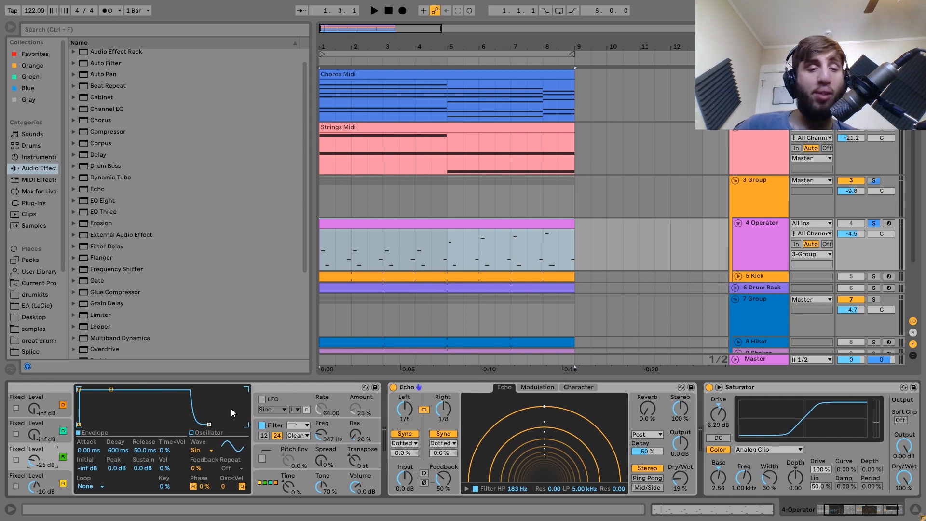
Display Operator's filter envelope and switch the filter off and on during playback to compare the sound.
{"action": "left_click", "coordinate": [273, 427]}
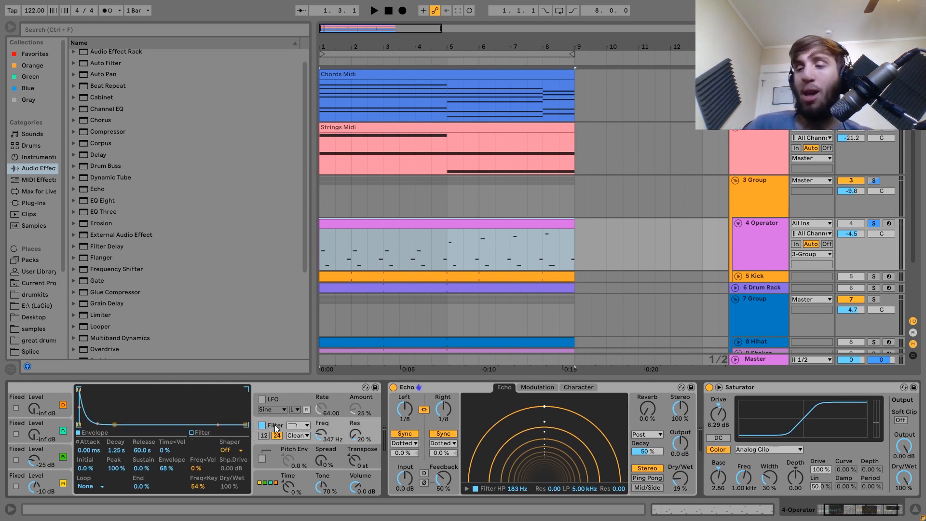
{"action": "key", "text": "space"}
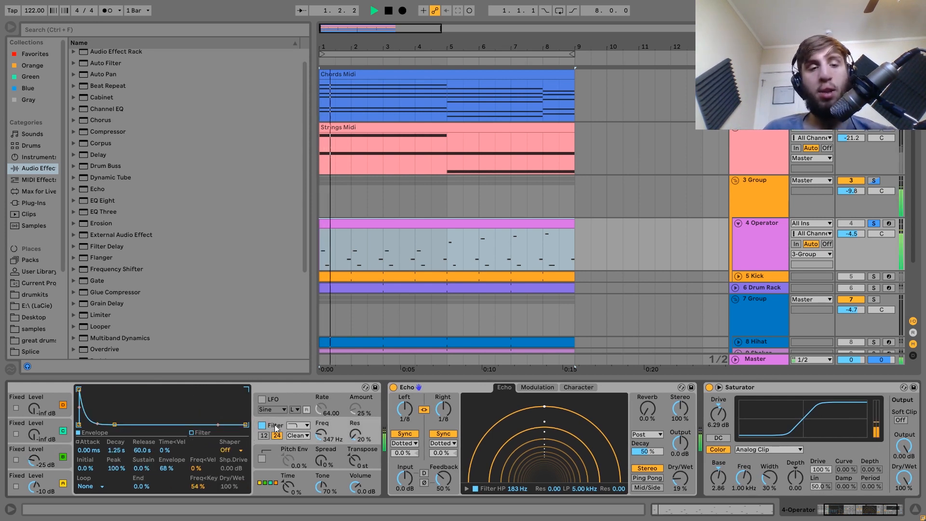
{"action": "left_click", "coordinate": [261, 424]}
{"action": "left_click", "coordinate": [262, 425]}
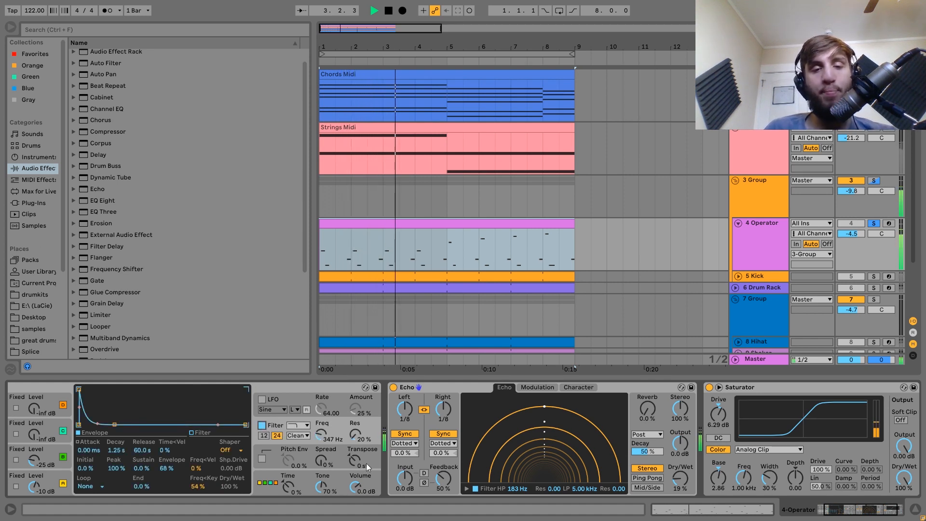
{"action": "key", "text": "space"}
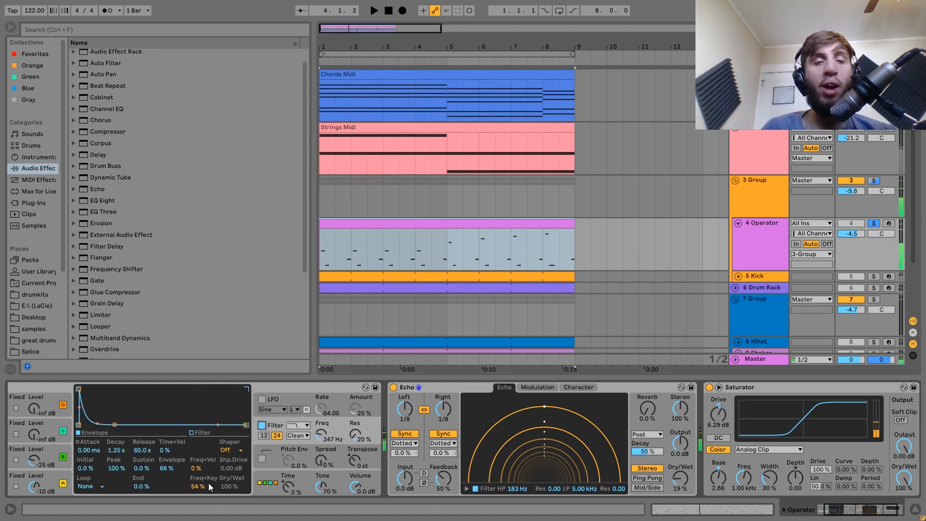
Arm the 4 Operator track and play notes with the computer MIDI keyboard, shifting down through lower octaves.
{"action": "left_click", "coordinate": [888, 223]}
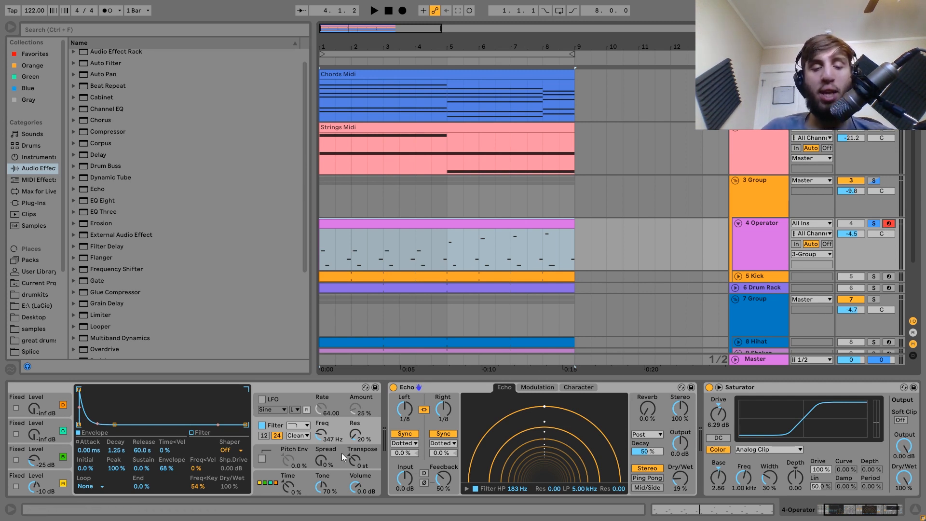
{"action": "key", "text": "z"}
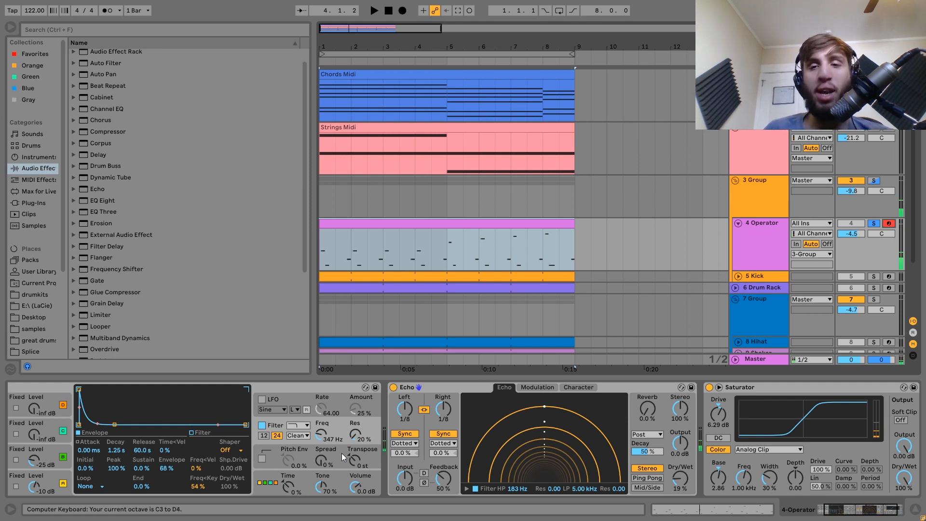
{"action": "key", "text": "z"}
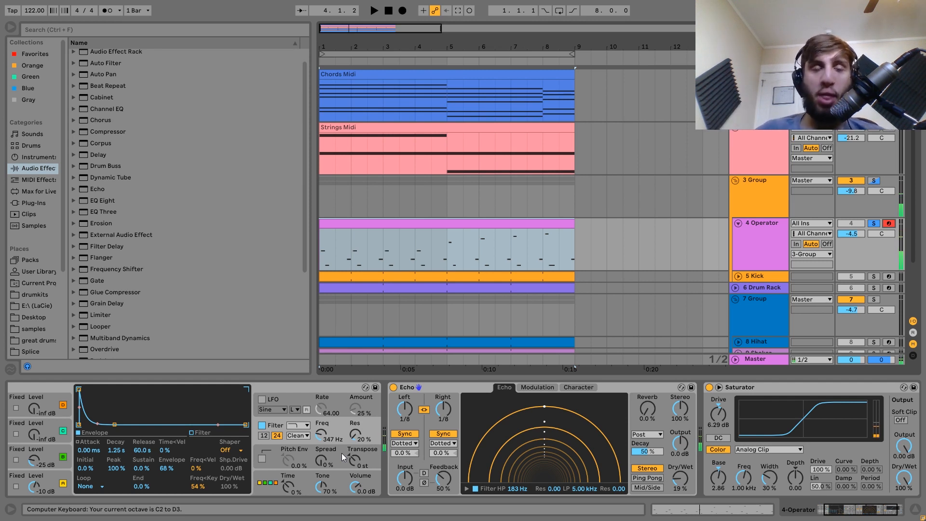
{"action": "key", "text": "z"}
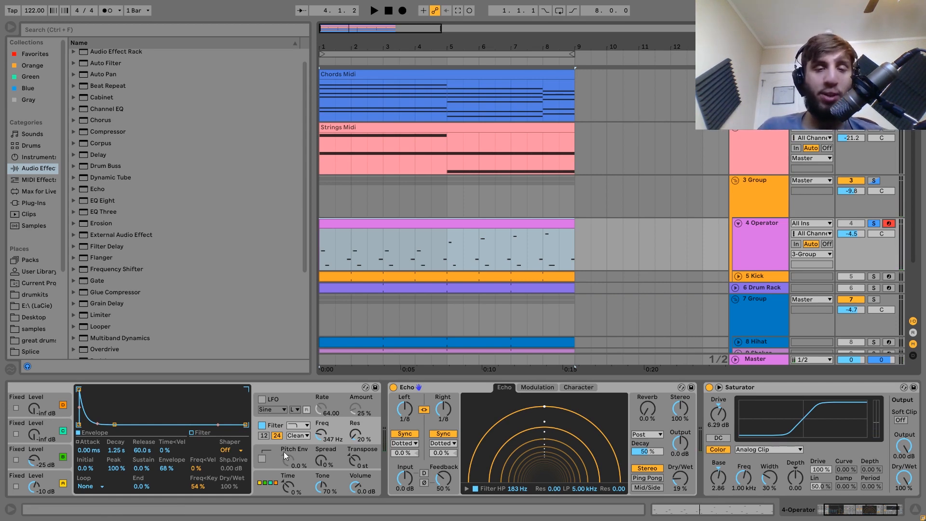
Reopen the 4 Operator clip's notes and audition individual pitches from the piano roll, including C1, G2 and D3.
{"action": "double_click", "coordinate": [369, 222]}
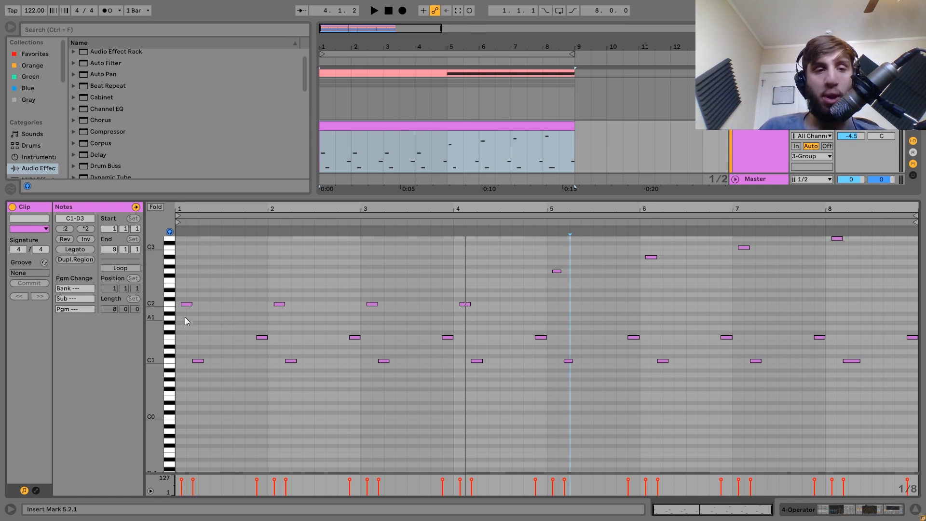
{"action": "left_click", "coordinate": [173, 363]}
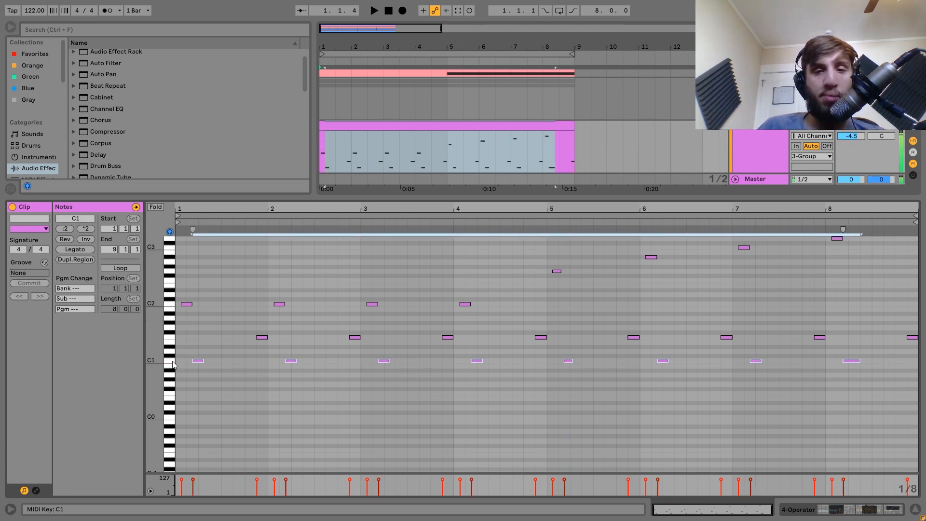
{"action": "left_click", "coordinate": [171, 277]}
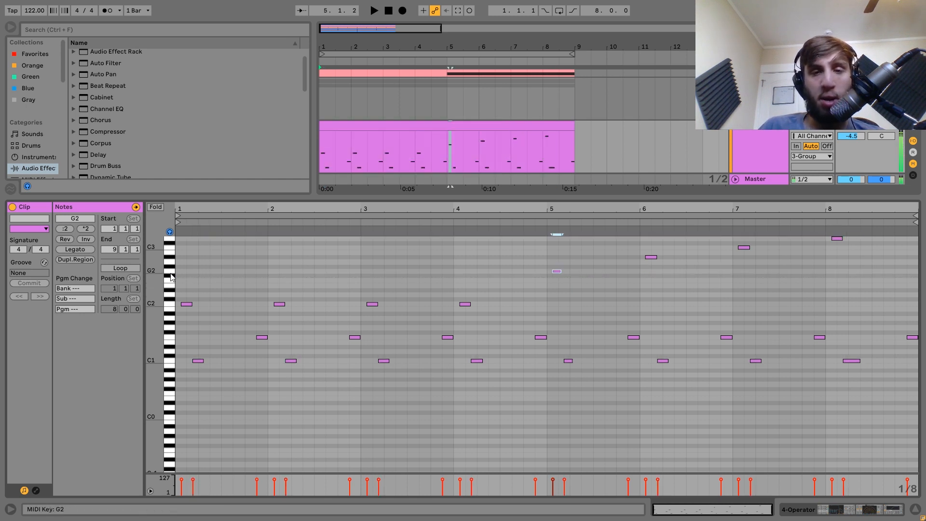
{"action": "left_click", "coordinate": [172, 253]}
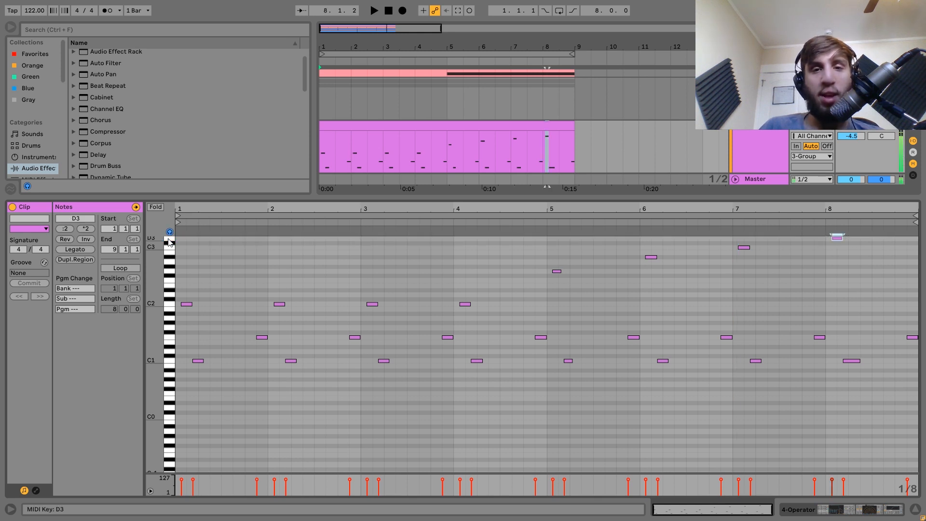
Return to the 4 Operator track's devices, play the soloed clip and examine the Echo and Saturator settings.
{"action": "left_click", "coordinate": [756, 161]}
{"action": "left_click", "coordinate": [547, 157]}
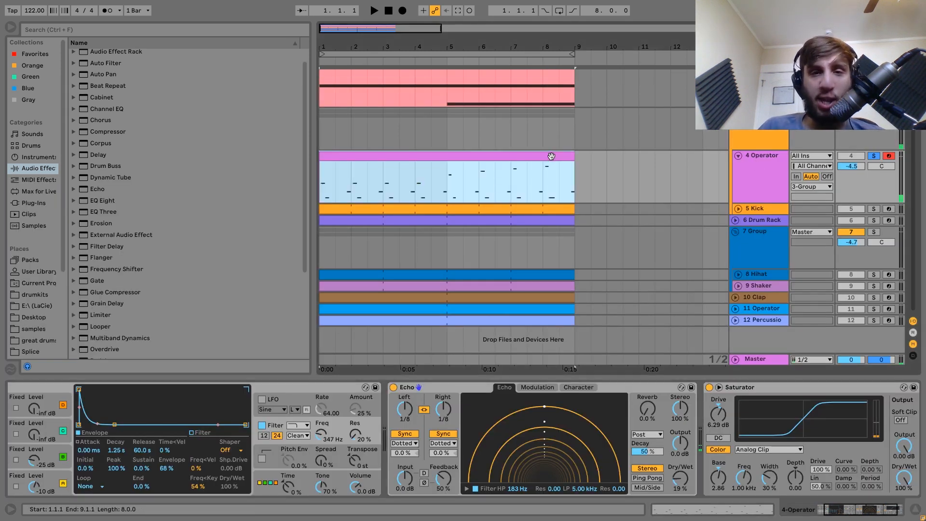
{"action": "key", "text": "space"}
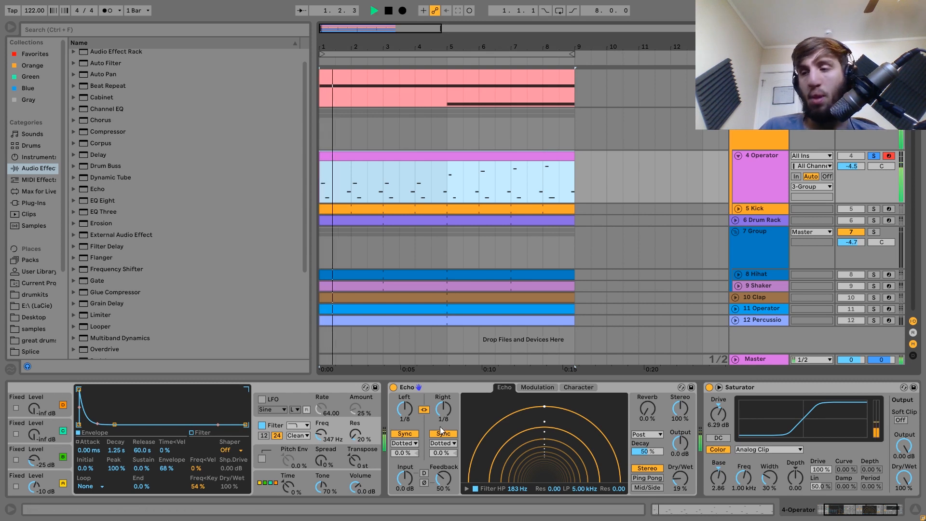
{"action": "scroll", "coordinate": [440, 426], "scroll_direction": "down", "scroll_amount": 2}
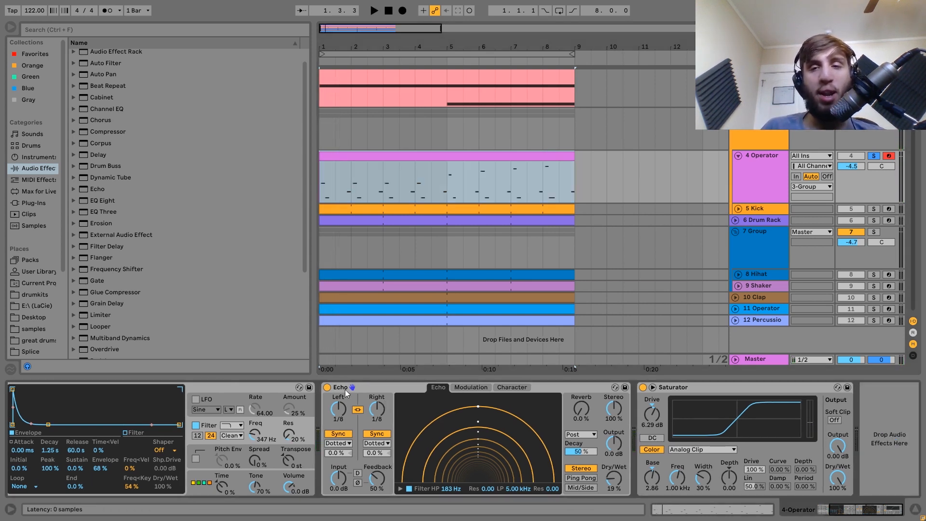
Take the 4 Operator track out of solo and play it from the start with the full beat.
{"action": "left_click", "coordinate": [876, 155]}
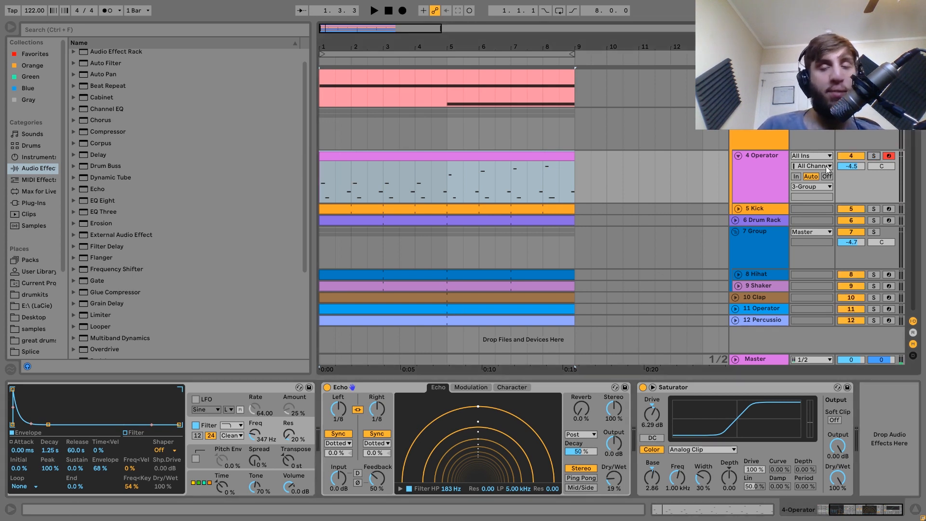
{"action": "left_click", "coordinate": [771, 170]}
{"action": "key", "text": "space"}
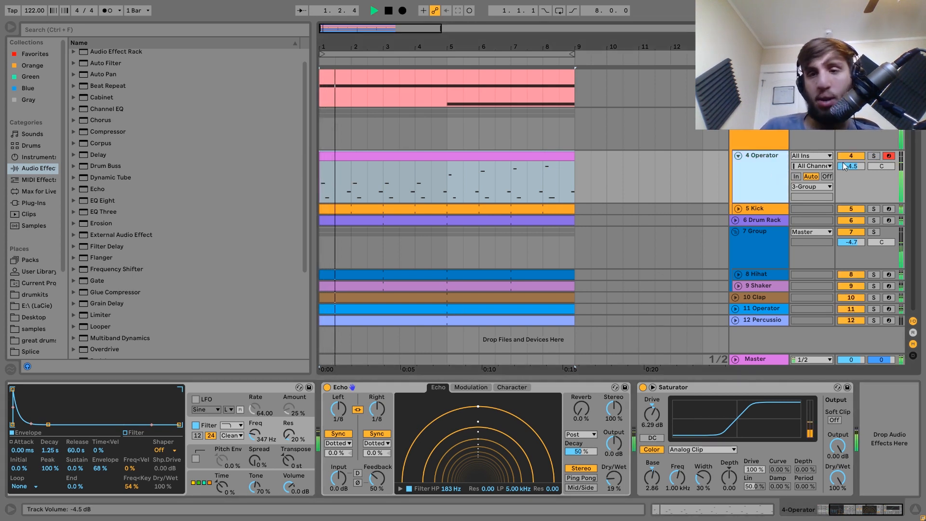
{"action": "left_click", "coordinate": [872, 157]}
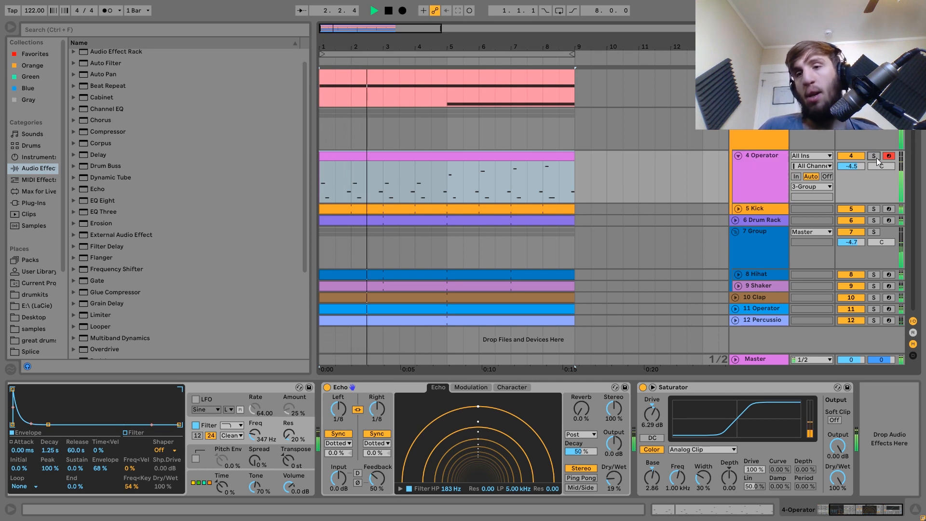
Play the soloed 4 Operator track while bypassing and re-enabling its Saturator to compare the sound.
{"action": "key", "text": "space"}
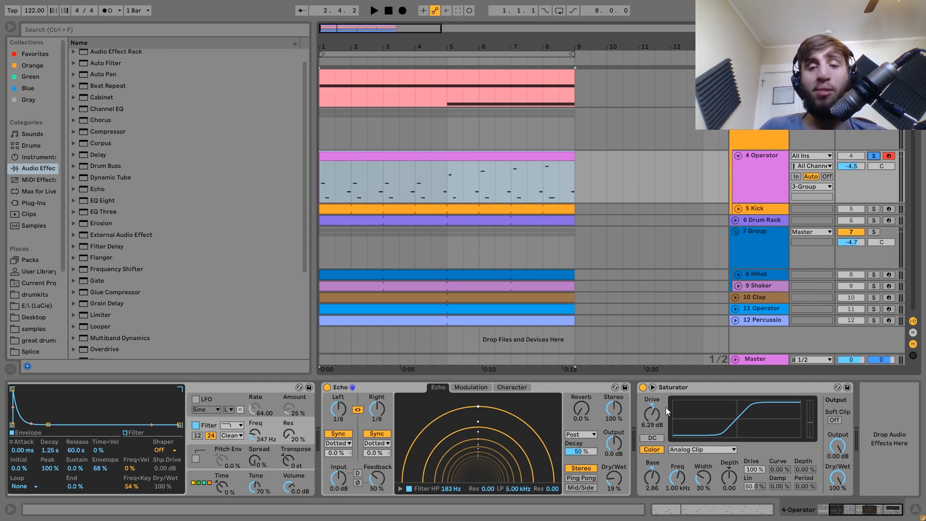
{"action": "key", "text": "space"}
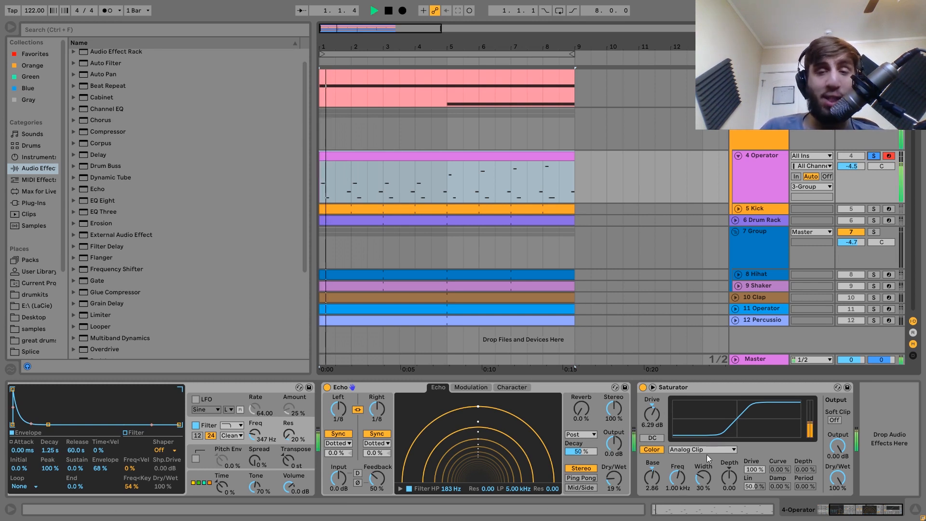
{"action": "left_click", "coordinate": [643, 388]}
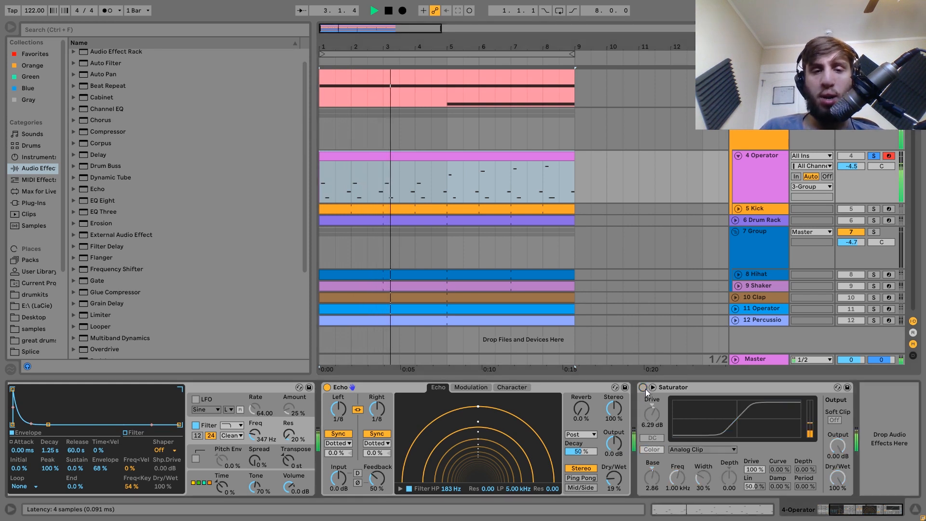
{"action": "left_click", "coordinate": [644, 387]}
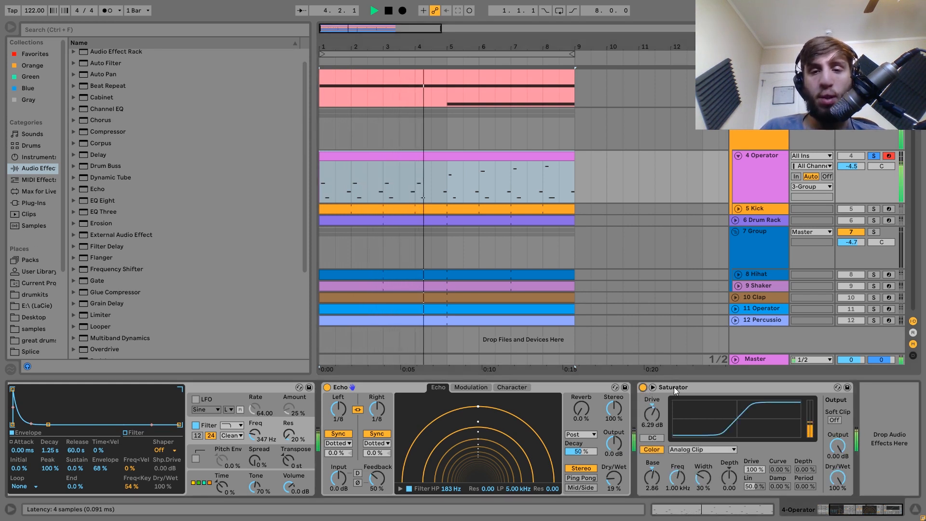
{"action": "key", "text": "space"}
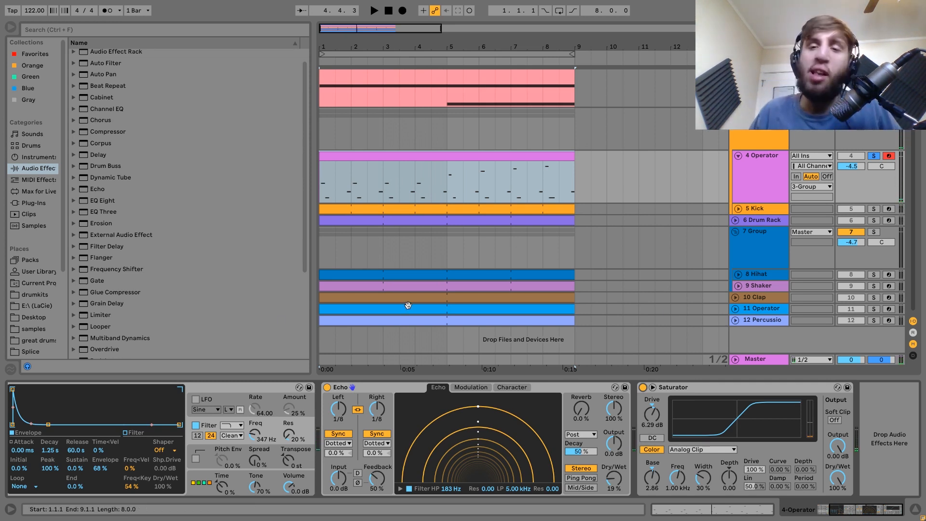
Replay the soloed 4 Operator clip from the start to hear its saturated, echoed sound.
{"action": "key", "text": "space"}
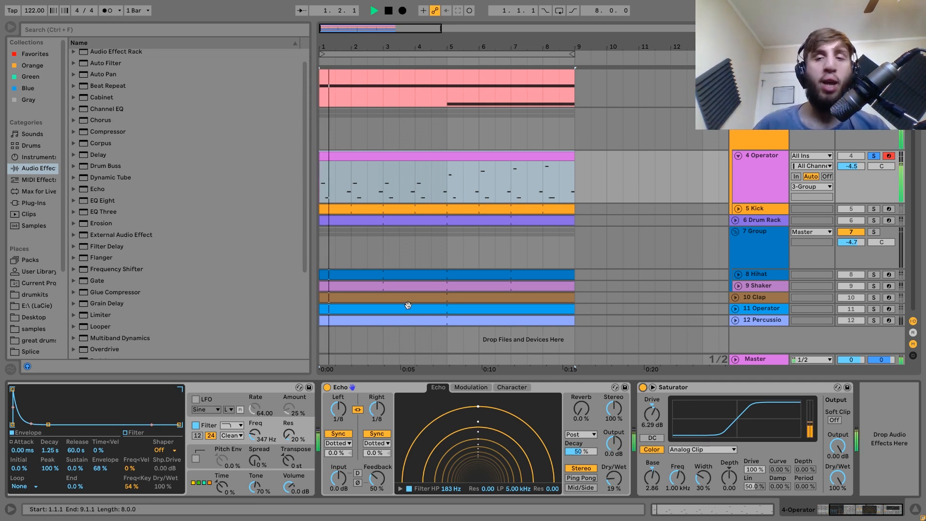
{"action": "key", "text": "space"}
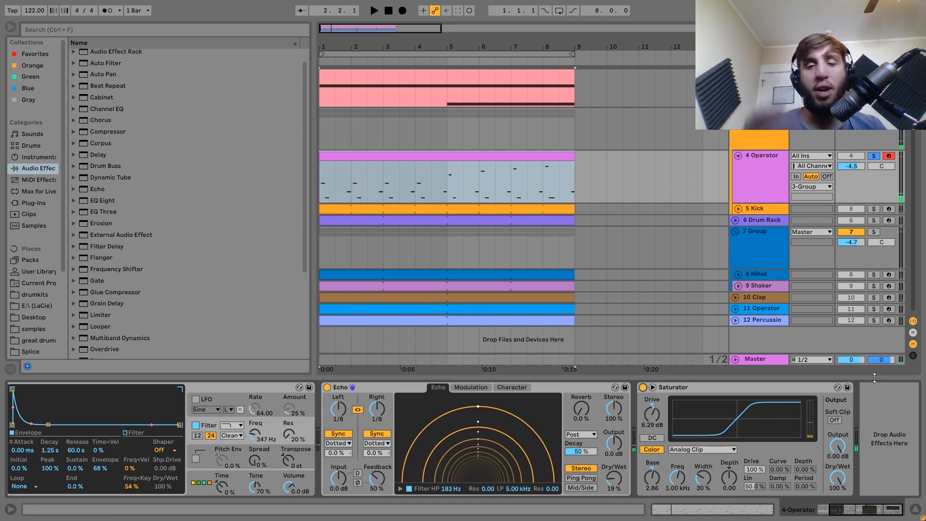
{"action": "key", "text": "space"}
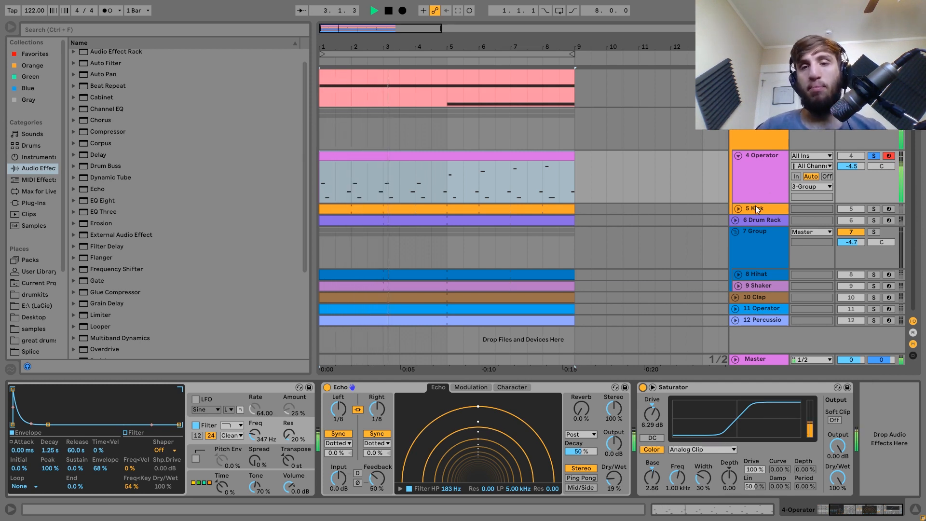
{"action": "key", "text": "space"}
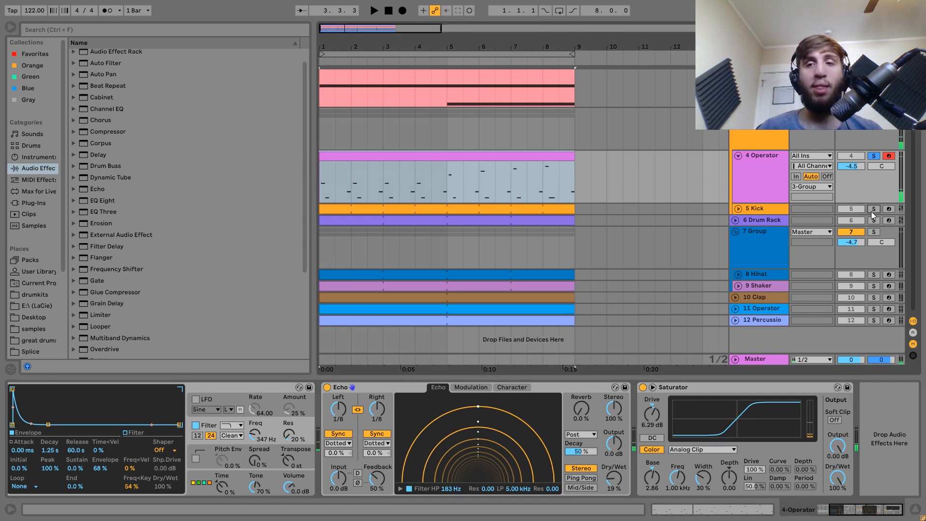
Switch the solo to the 5 Kick track, unfold it and play its clip from the start.
{"action": "left_click", "coordinate": [773, 207]}
{"action": "key", "text": "u"}
{"action": "key", "text": "space"}
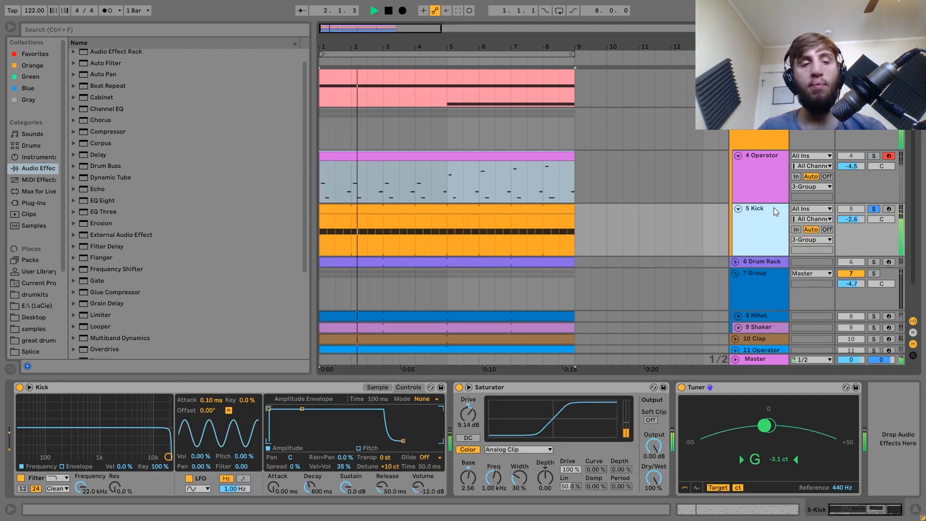
{"action": "key", "text": "space"}
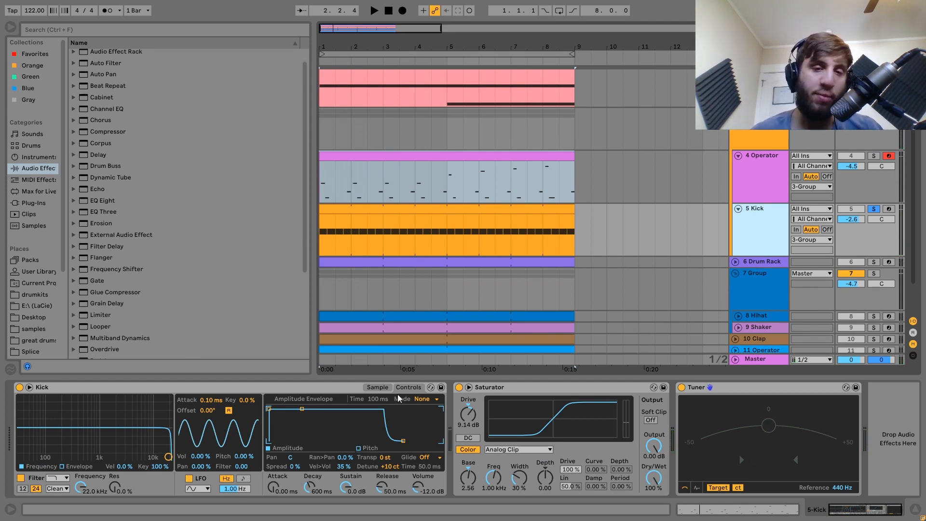
Show the sample waveform of the Kick instrument and play the soloed kick several times.
{"action": "left_click", "coordinate": [378, 388]}
{"action": "key", "text": "space"}
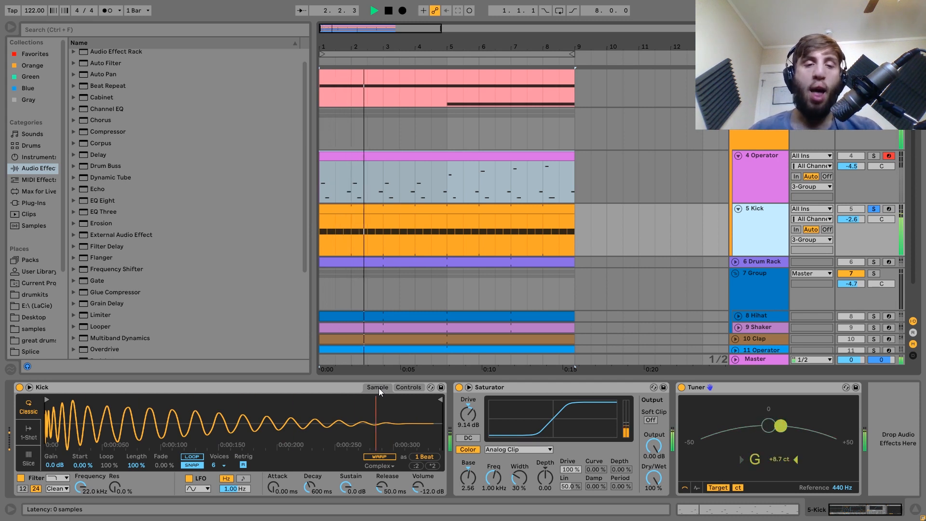
{"action": "key", "text": "space"}
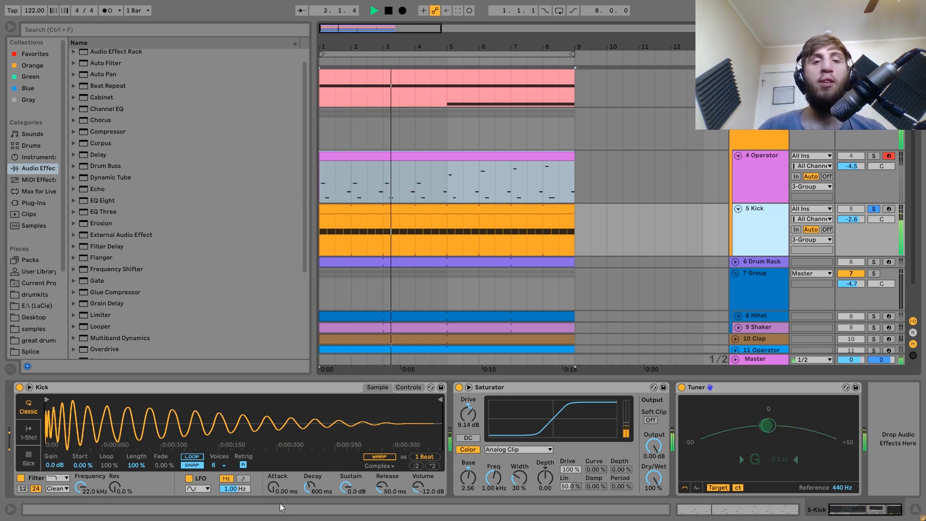
{"action": "key", "text": "space"}
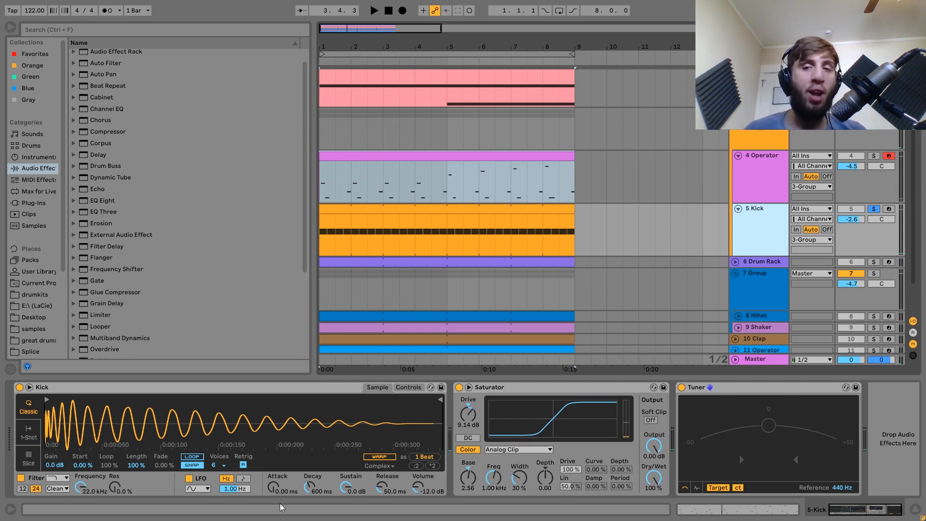
{"action": "key", "text": "space"}
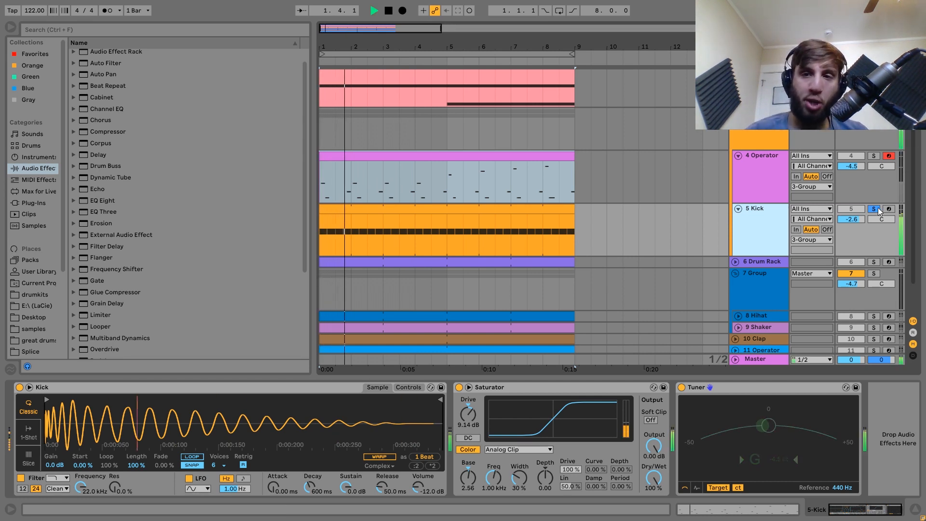
Take the 5 Kick track out of solo and play the full beat from the start.
{"action": "left_click", "coordinate": [874, 209]}
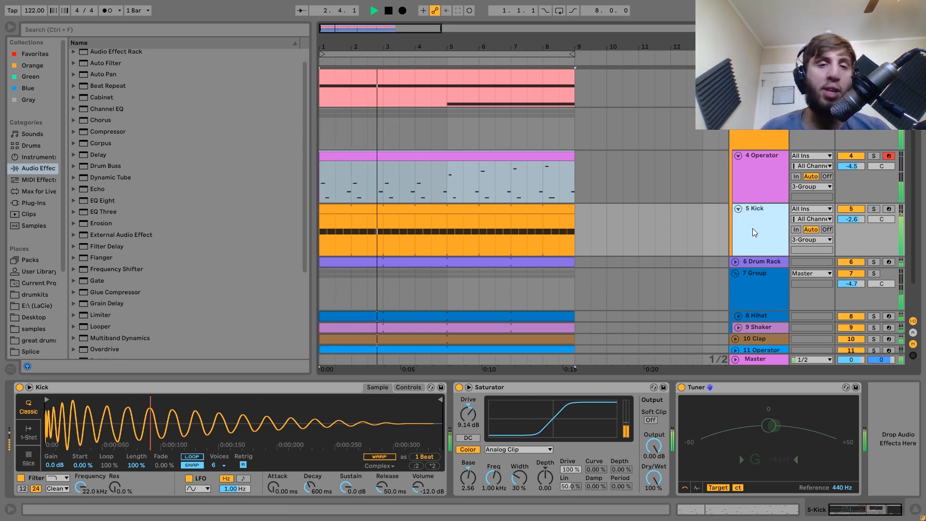
{"action": "key", "text": "space"}
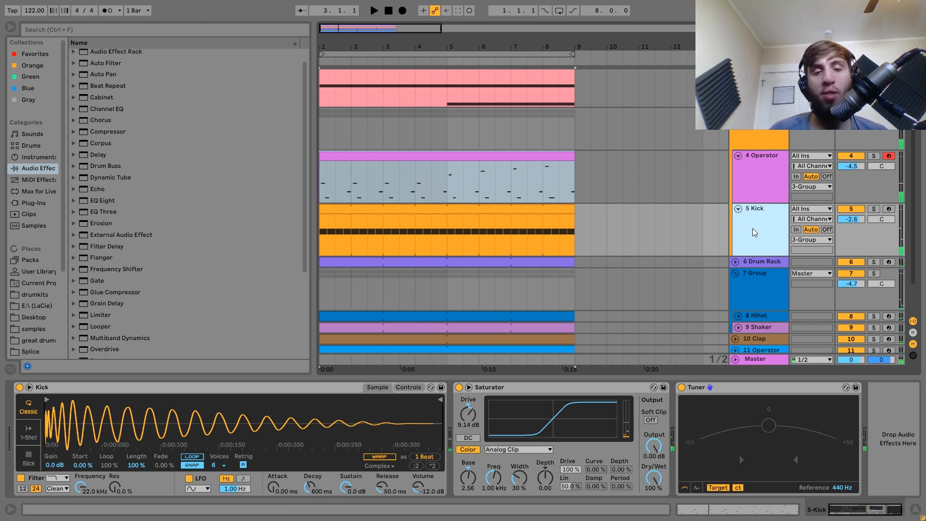
{"action": "key", "text": "space"}
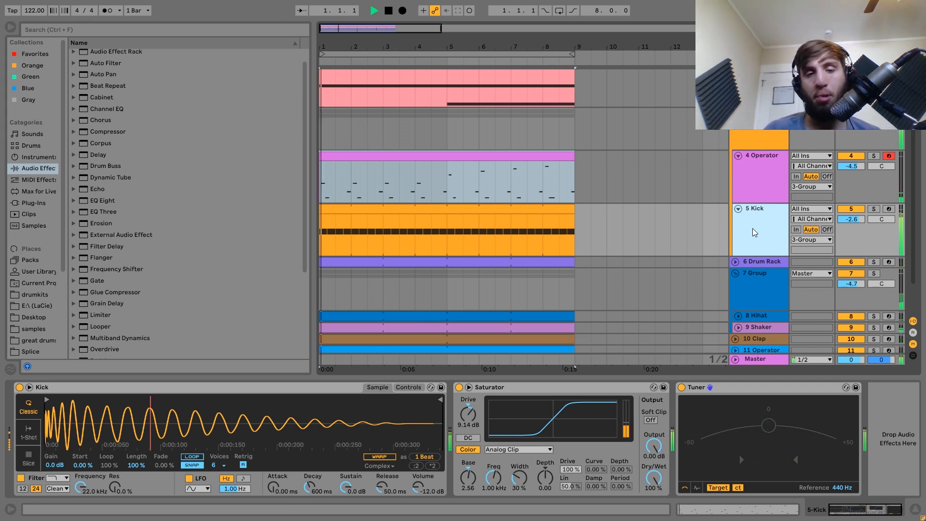
Solo the 5 Kick track again, play it and bring back the Kick instrument's envelope and filter controls.
{"action": "left_click", "coordinate": [874, 209]}
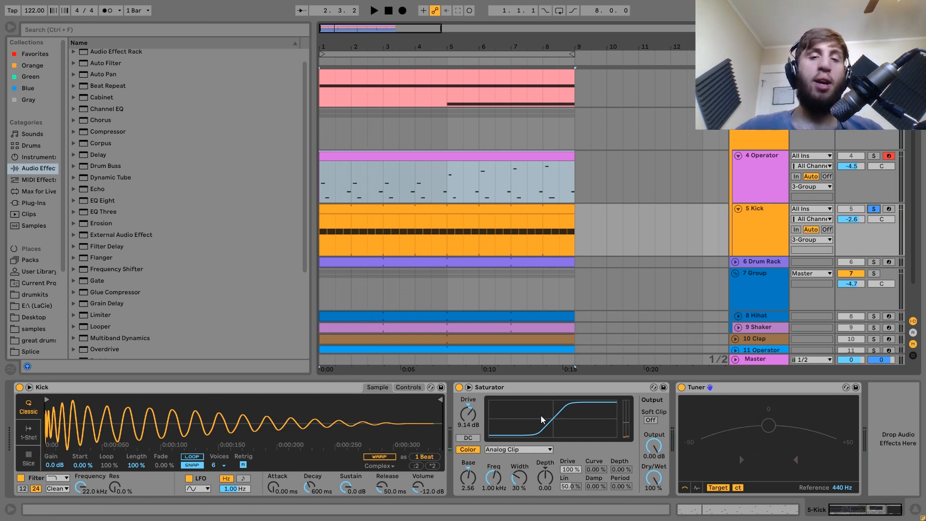
{"action": "left_click", "coordinate": [771, 166]}
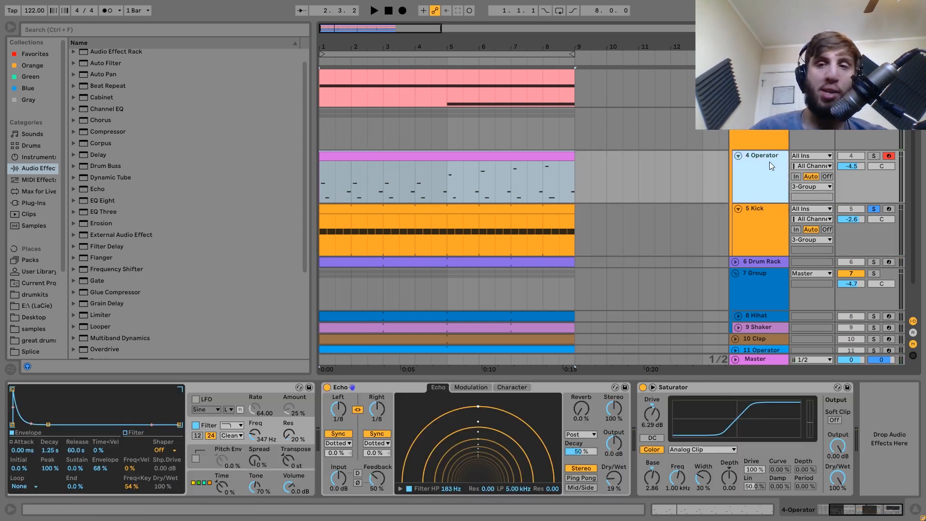
{"action": "left_click", "coordinate": [773, 228]}
{"action": "key", "text": "space"}
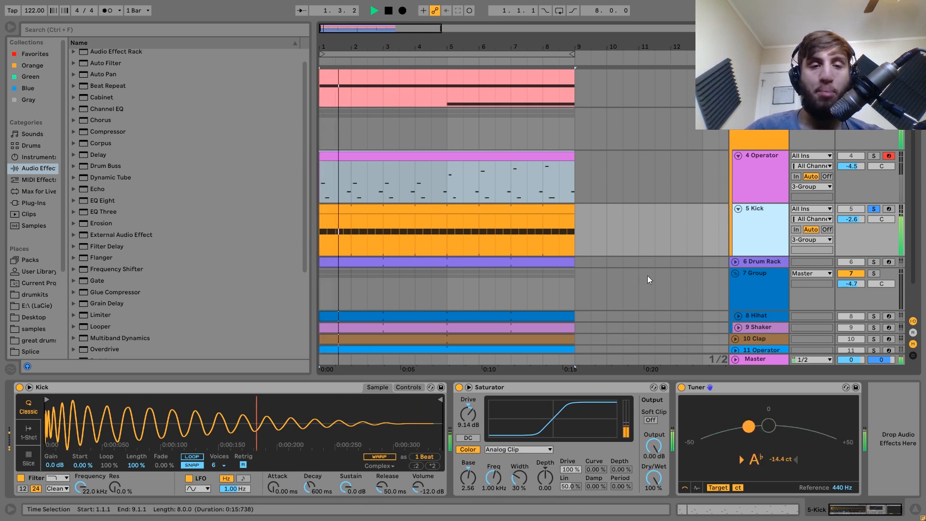
{"action": "left_click", "coordinate": [412, 387]}
{"action": "key", "text": "space"}
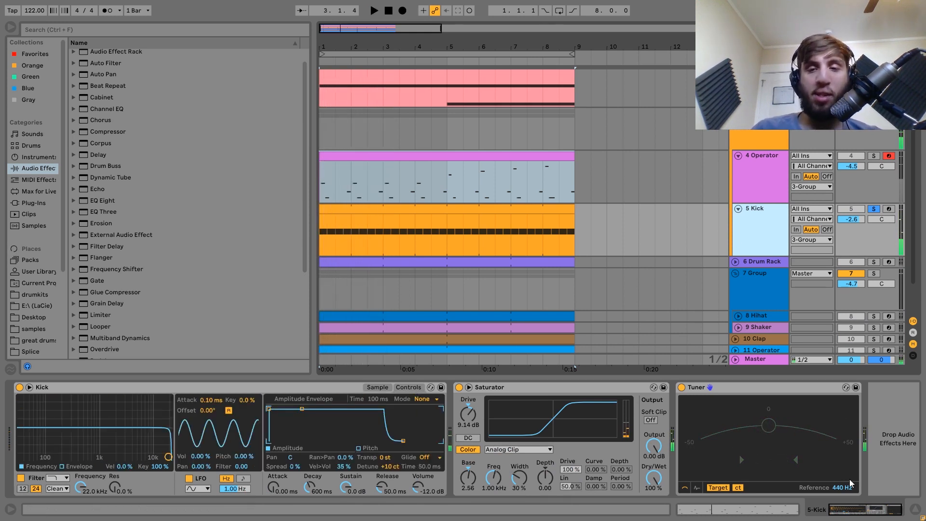
Try the kick's Detune at 0 ct, undo the change and check the pitch on the Tuner during playback.
{"action": "key", "text": "space"}
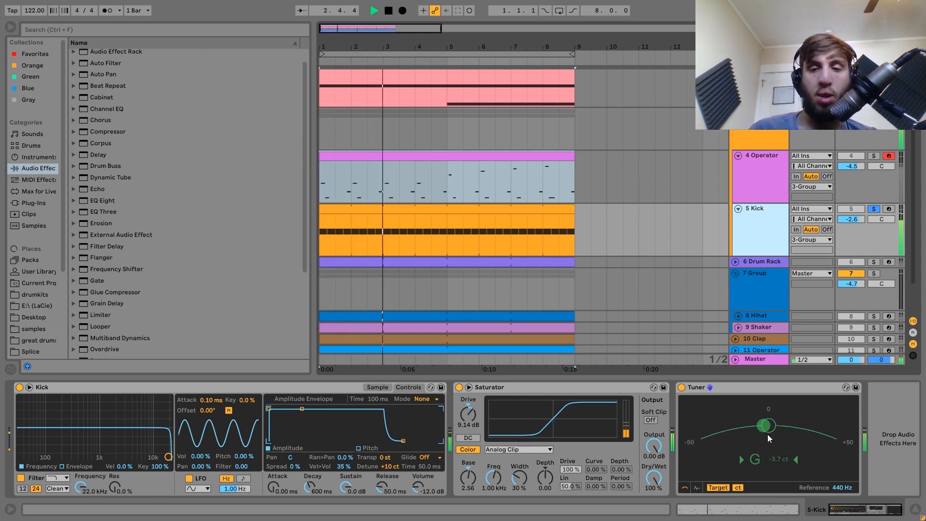
{"action": "left_click", "coordinate": [391, 470]}
{"action": "key", "text": "space"}
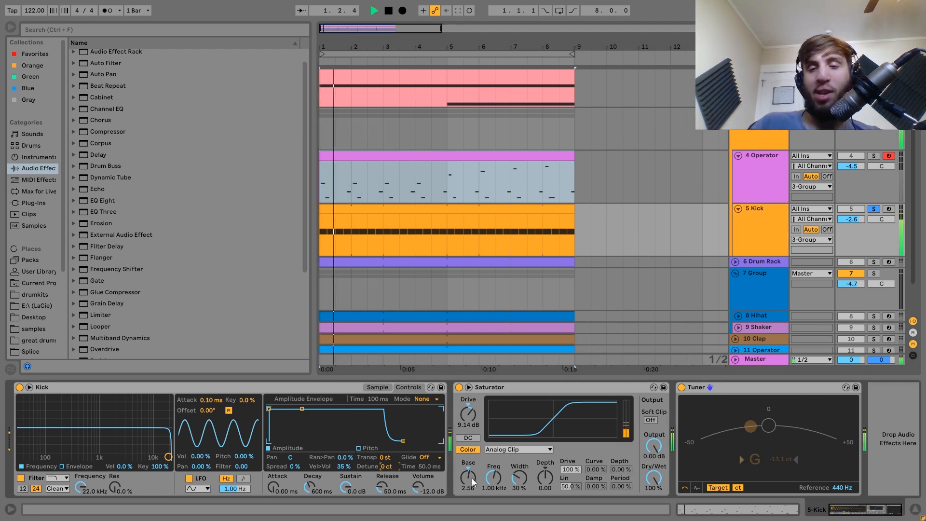
{"action": "key", "text": "ctrl+z"}
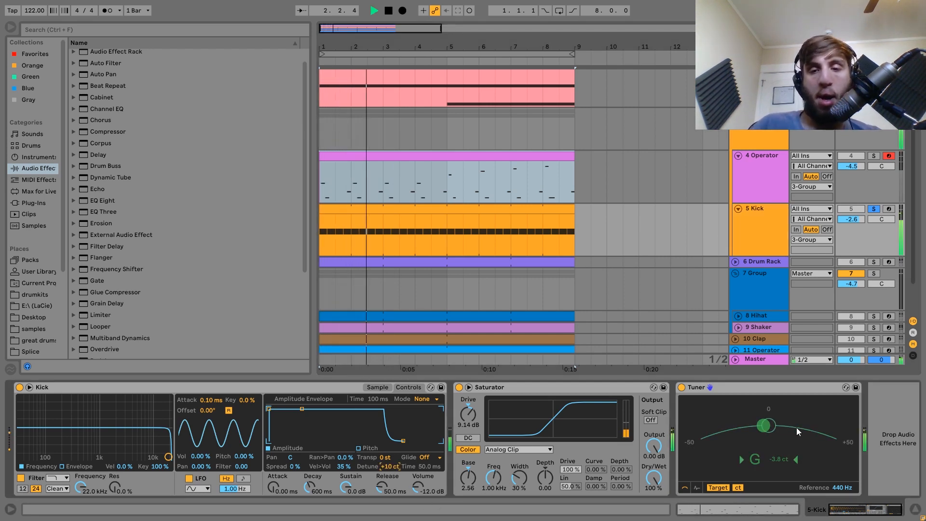
{"action": "key", "text": "space"}
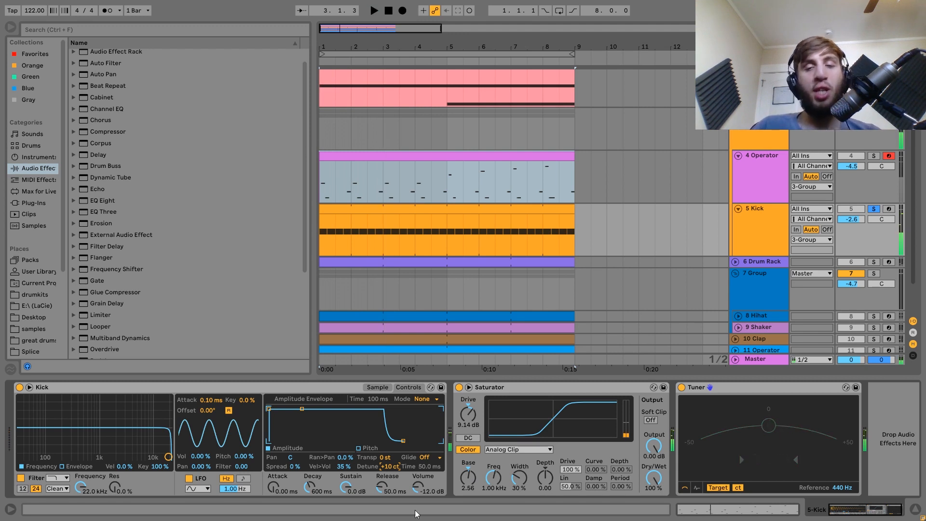
{"action": "key", "text": "space"}
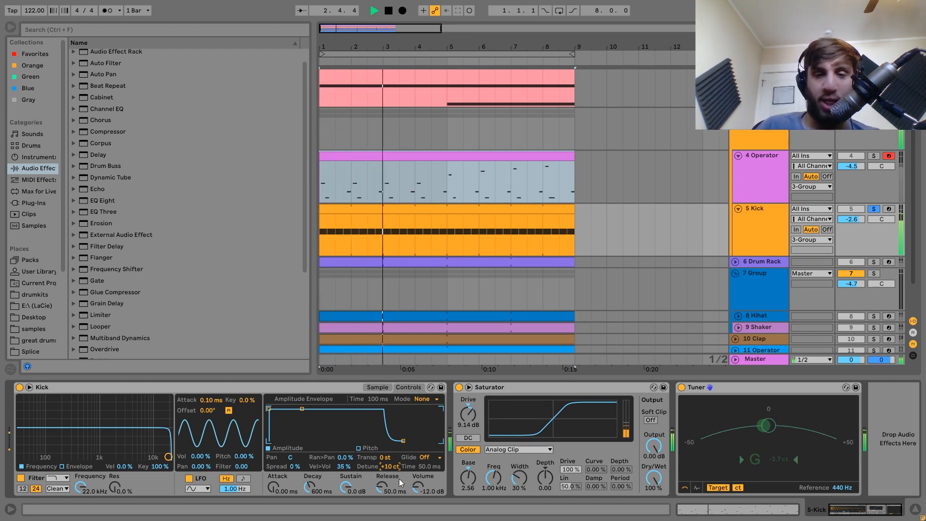
{"action": "key", "text": "space"}
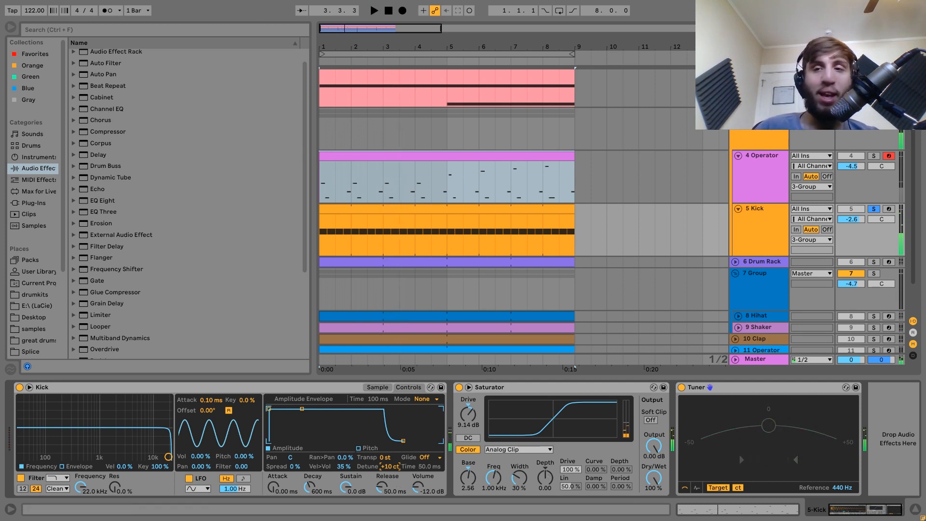
Select and solo the 3 Group track, playing it to examine its Saturator and EQ Eight.
{"action": "left_click", "coordinate": [754, 140]}
{"action": "key", "text": "space"}
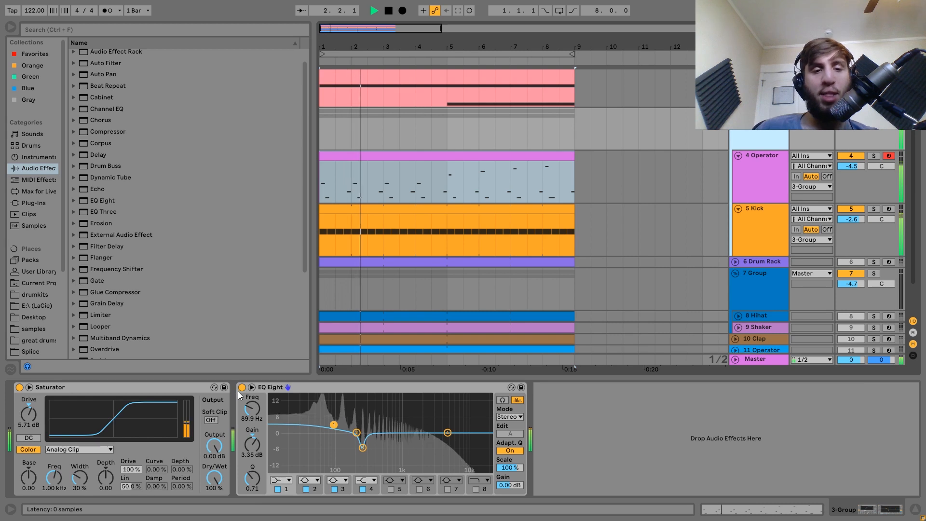
{"action": "key", "text": "space"}
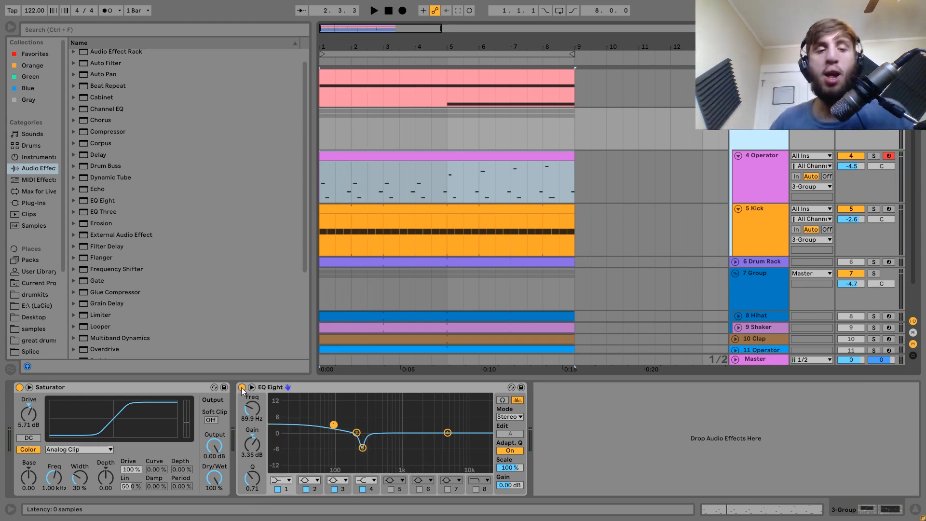
Compare the 3 Group track with its EQ Eight and Saturator bypassed and re-enabled, first soloed and with the full beat.
{"action": "left_click", "coordinate": [242, 387]}
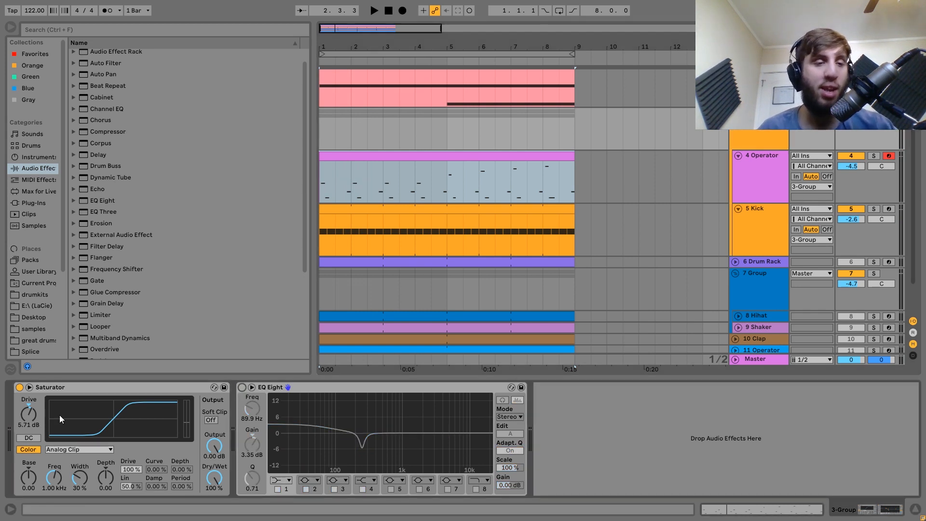
{"action": "left_click", "coordinate": [19, 388]}
{"action": "key", "text": "space"}
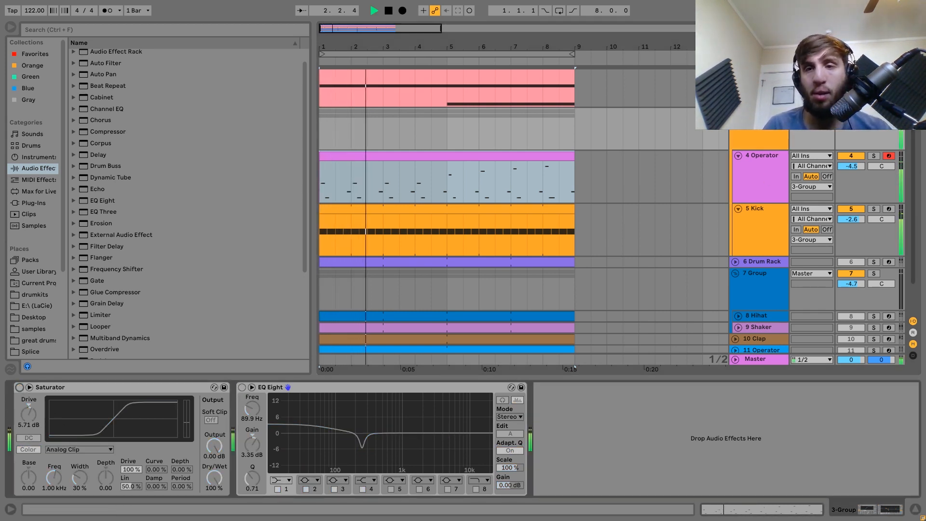
{"action": "left_click", "coordinate": [874, 113]}
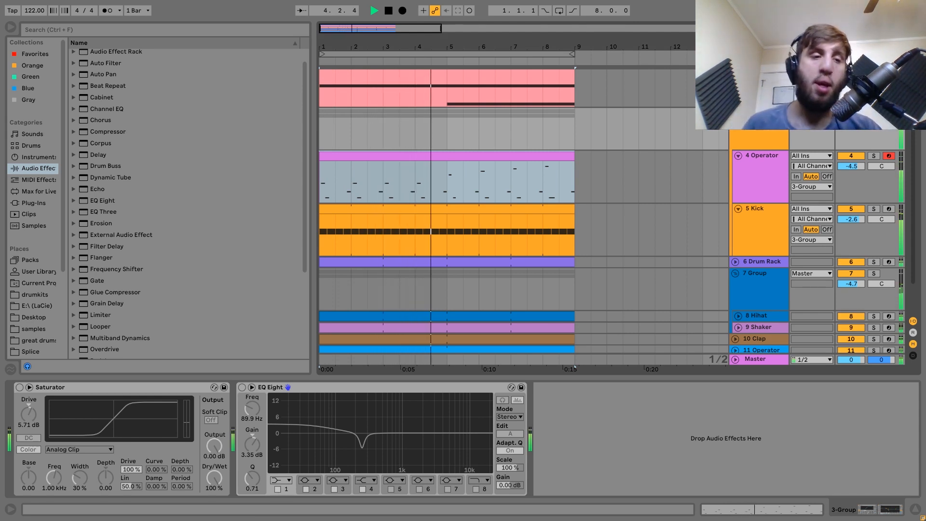
{"action": "key", "text": "0"}
{"action": "key", "text": "space"}
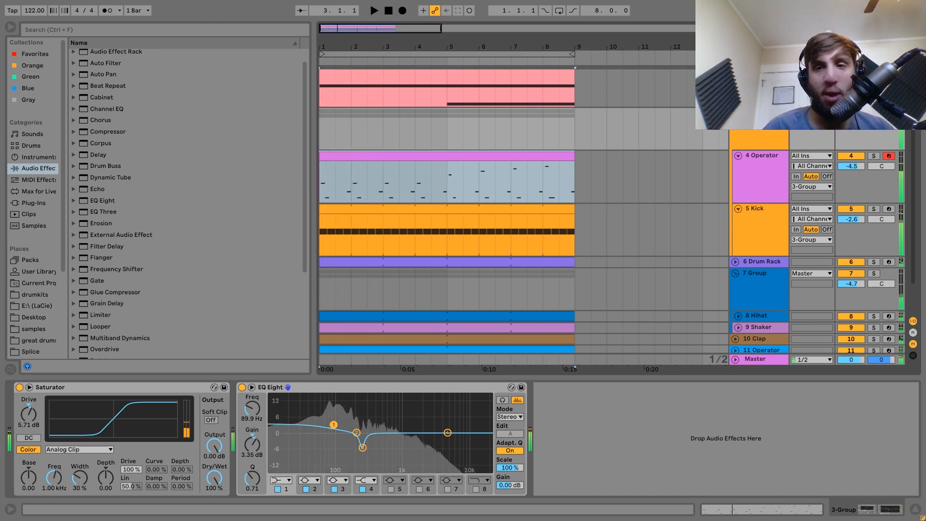
{"action": "key", "text": "space"}
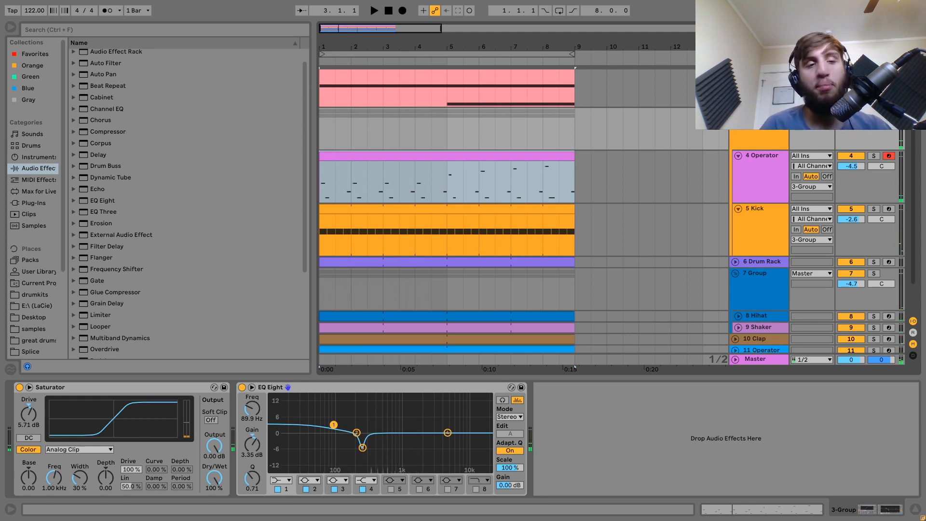
Play the opening bars of the full beat twice with the 3 Group track's Saturator and EQ Eight enabled.
{"action": "key", "text": "space"}
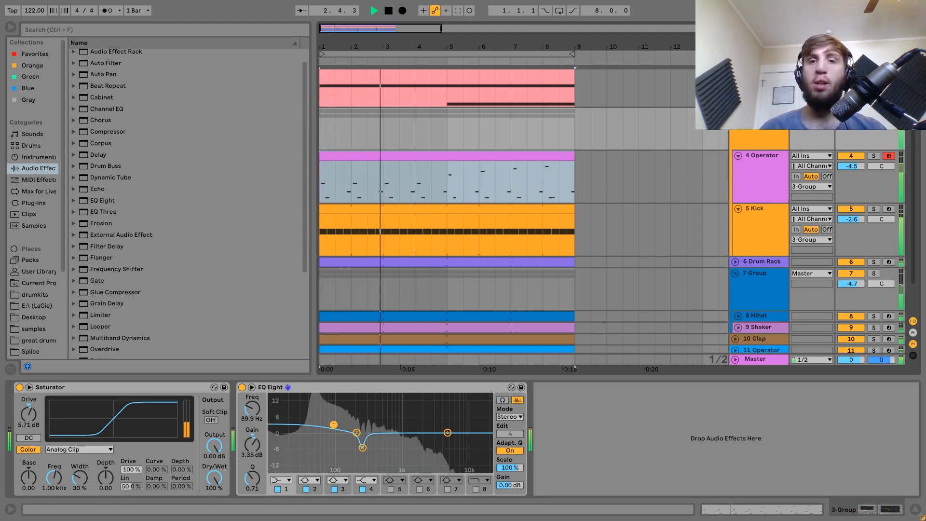
{"action": "key", "text": "space"}
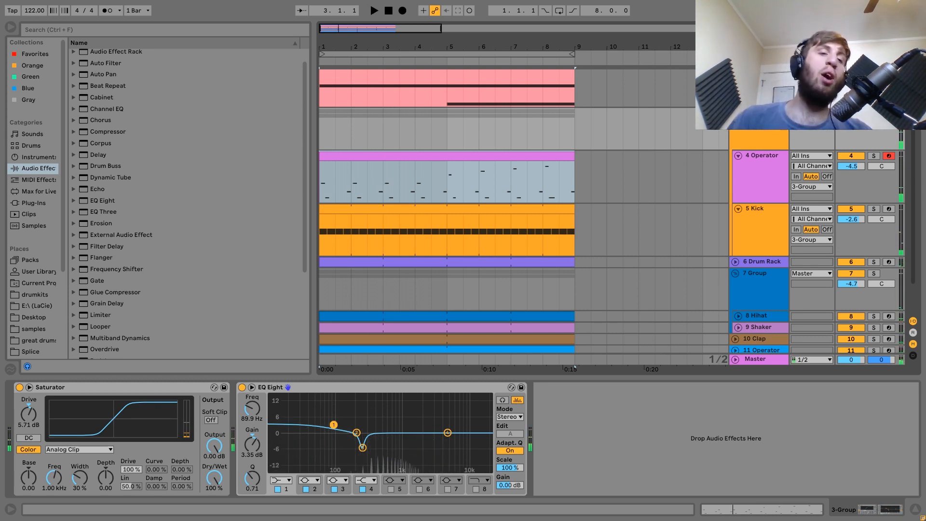
{"action": "key", "text": "space"}
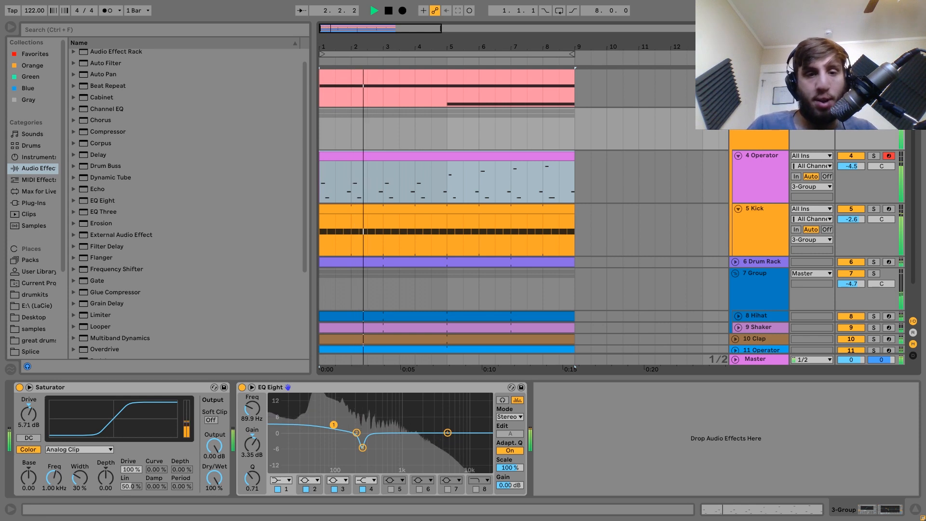
{"action": "key", "text": "space"}
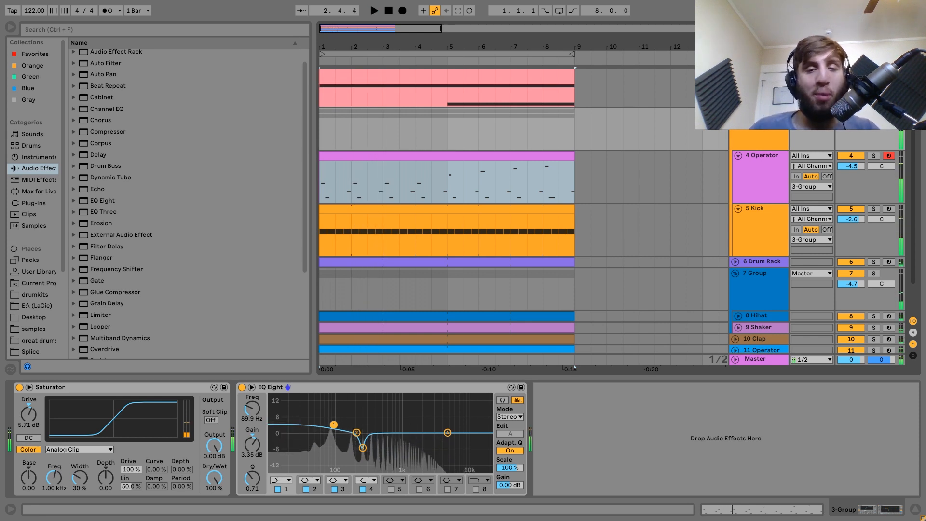
Compare the full beat with the 3 Group track's Saturator bypassed and re-enabled, and select band 3 of its EQ Eight.
{"action": "left_click", "coordinate": [111, 390]}
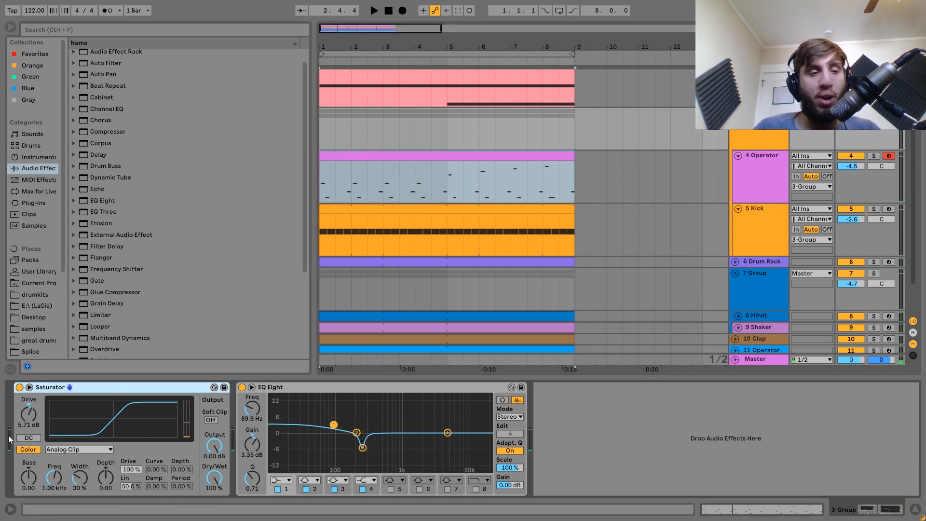
{"action": "left_click", "coordinate": [30, 402]}
{"action": "key", "text": "space"}
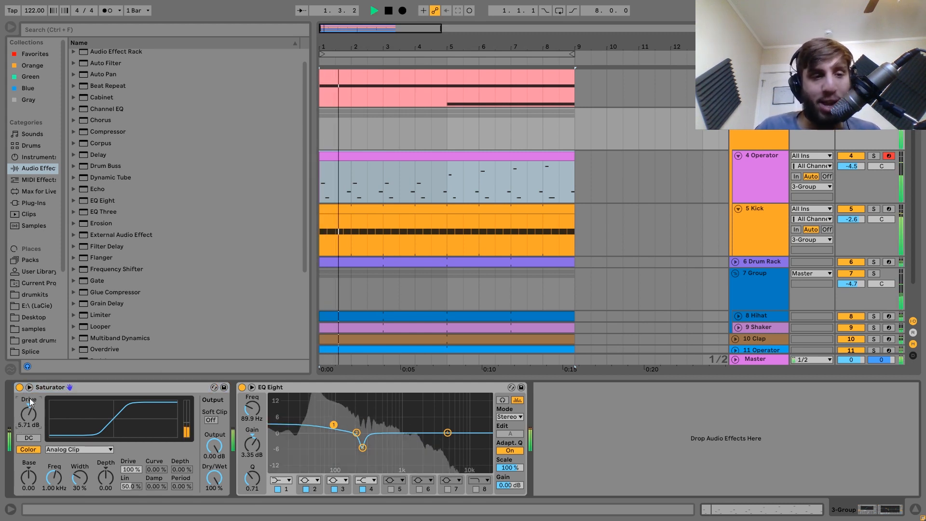
{"action": "left_click", "coordinate": [18, 387]}
{"action": "left_click", "coordinate": [19, 388]}
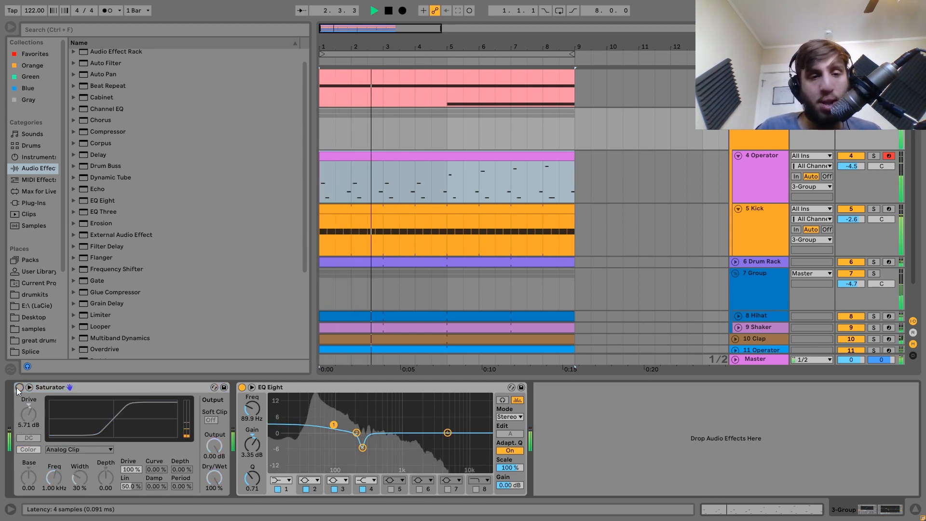
{"action": "key", "text": "space"}
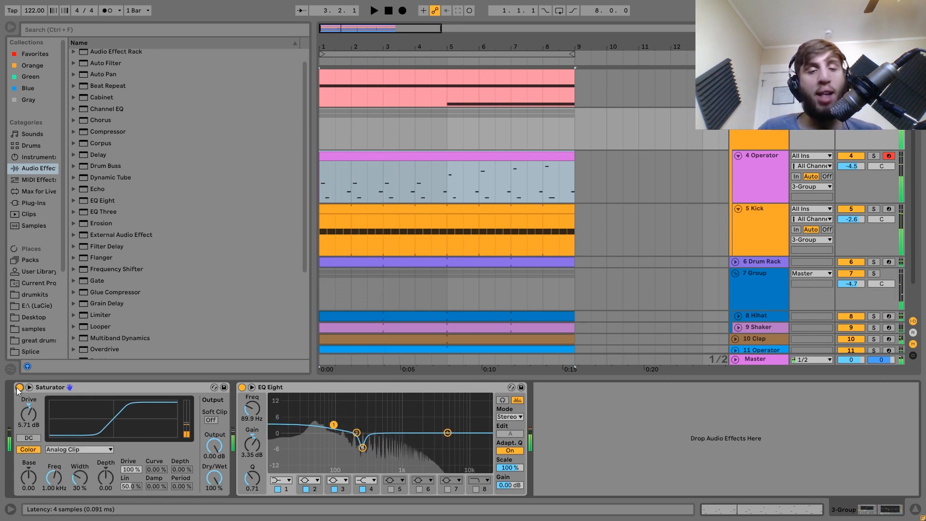
{"action": "key", "text": "space"}
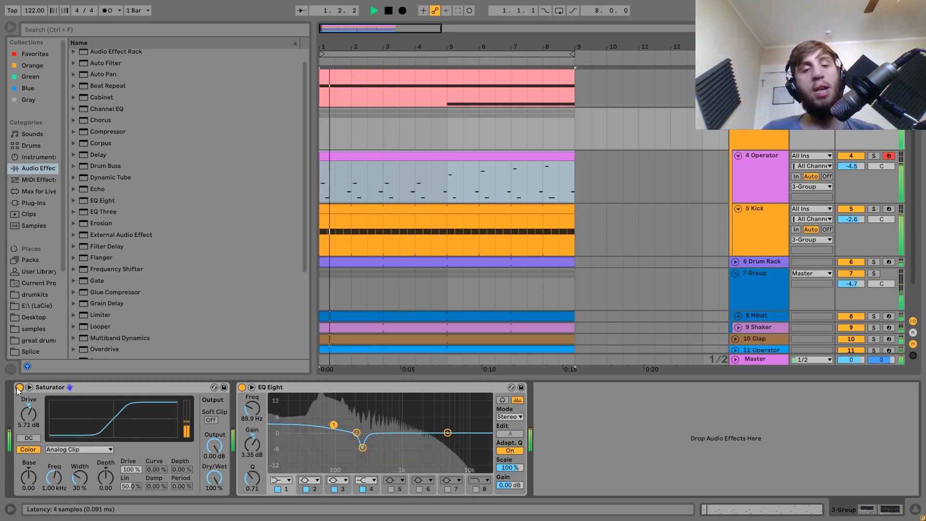
{"action": "key", "text": "space"}
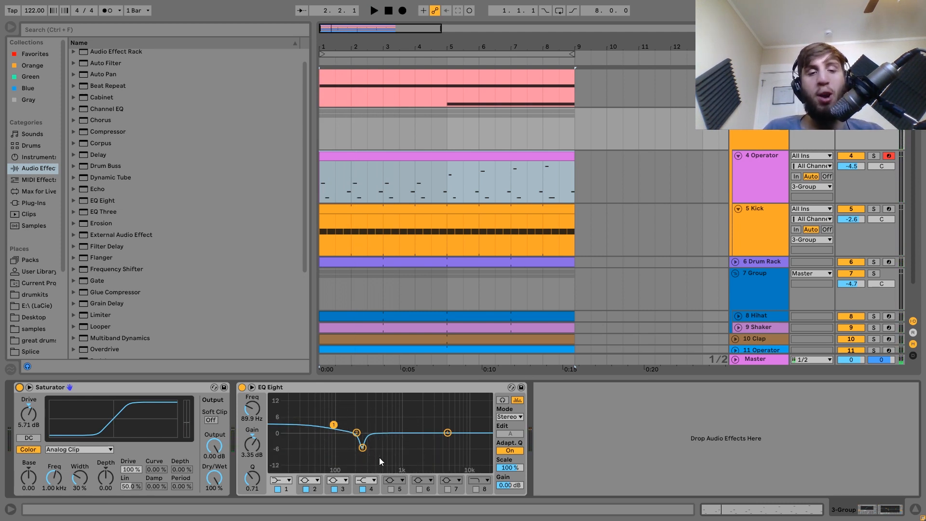
{"action": "left_click", "coordinate": [362, 448]}
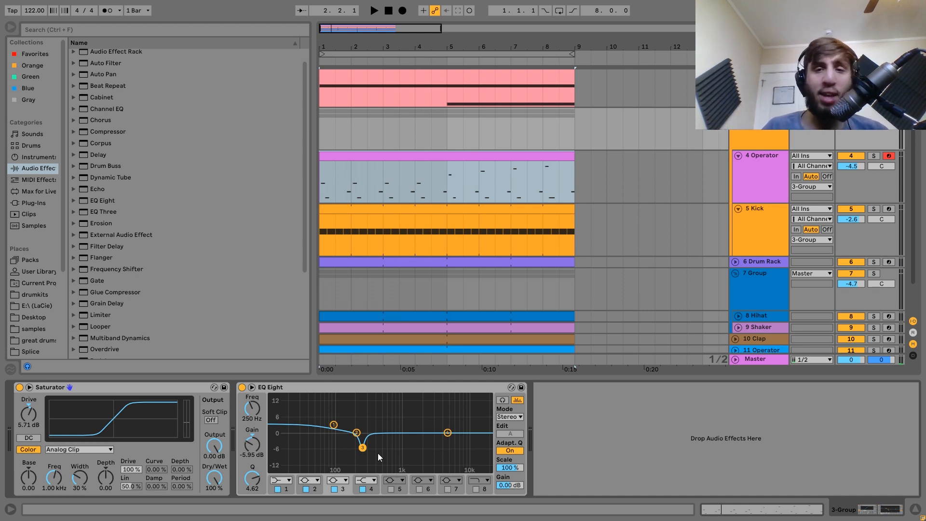
Solo and unfold the 6 Drum Rack track to hear its pattern, and audition the Conga 2 pad.
{"action": "left_click", "coordinate": [872, 263]}
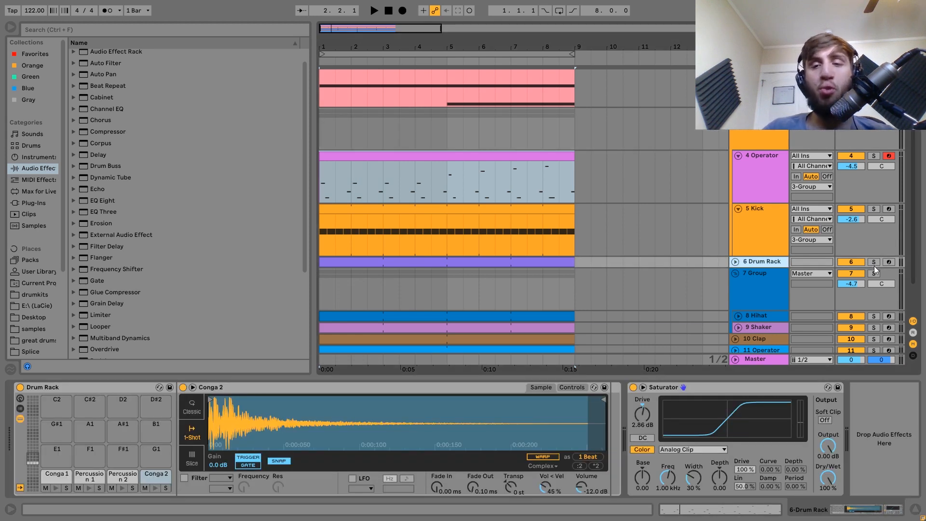
{"action": "left_click", "coordinate": [735, 261]}
{"action": "key", "text": "space"}
{"action": "left_click", "coordinate": [759, 264]}
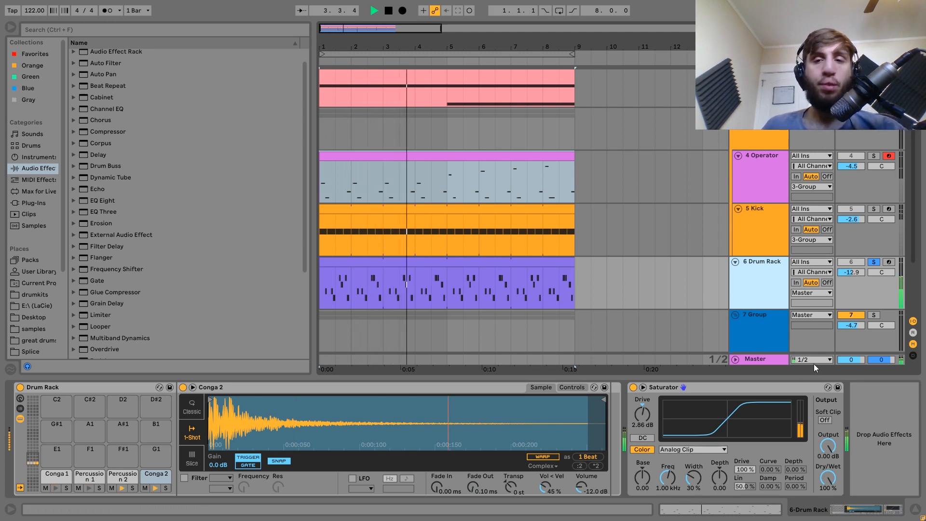
{"action": "key", "text": "space"}
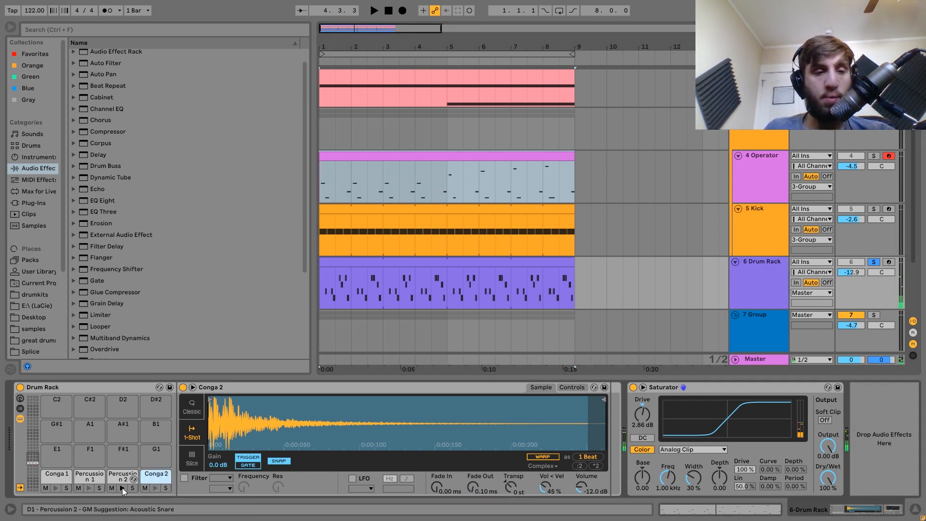
{"action": "left_click", "coordinate": [155, 488]}
{"action": "left_click", "coordinate": [155, 488]}
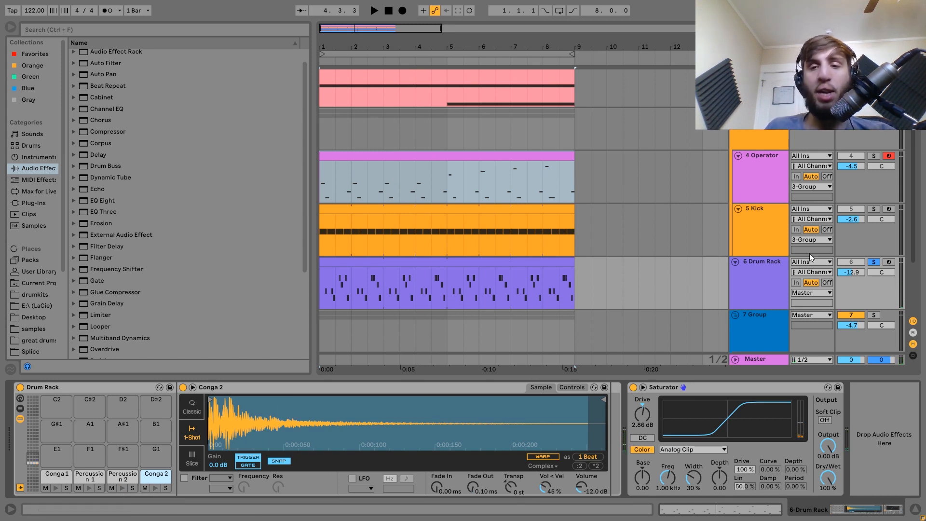
Play the 6 Drum Rack pattern within the full beat, and solo it again to replay its opening bars.
{"action": "key", "text": "space"}
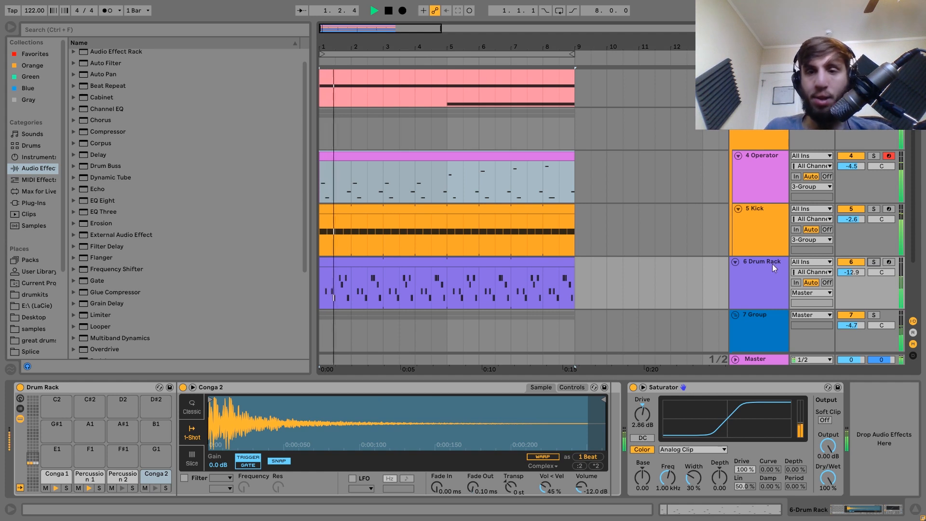
{"action": "left_click", "coordinate": [770, 265]}
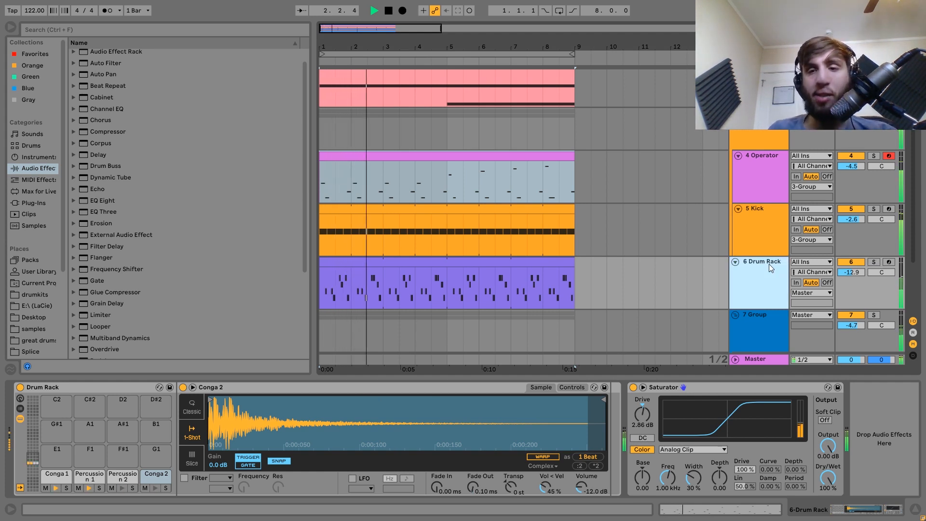
{"action": "left_click", "coordinate": [873, 262]}
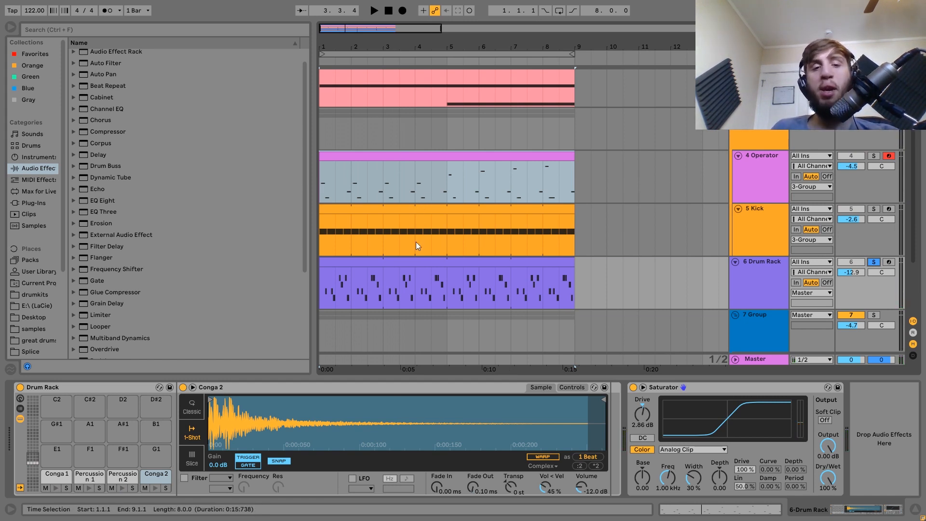
{"action": "key", "text": "space"}
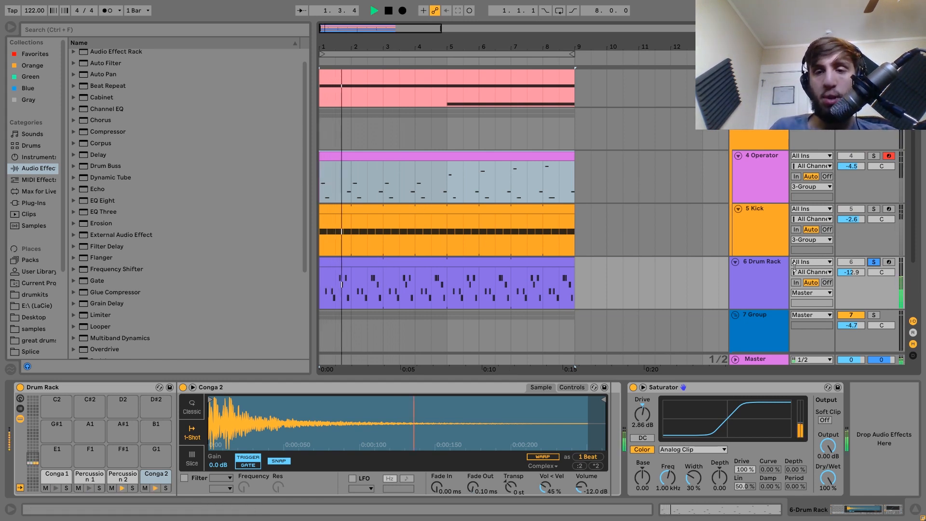
{"action": "key", "text": "space"}
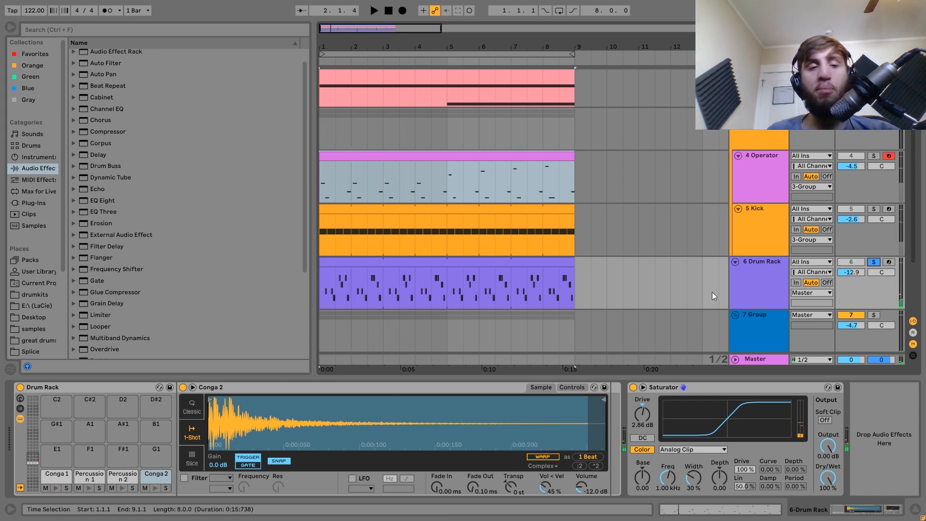
{"action": "key", "text": "space"}
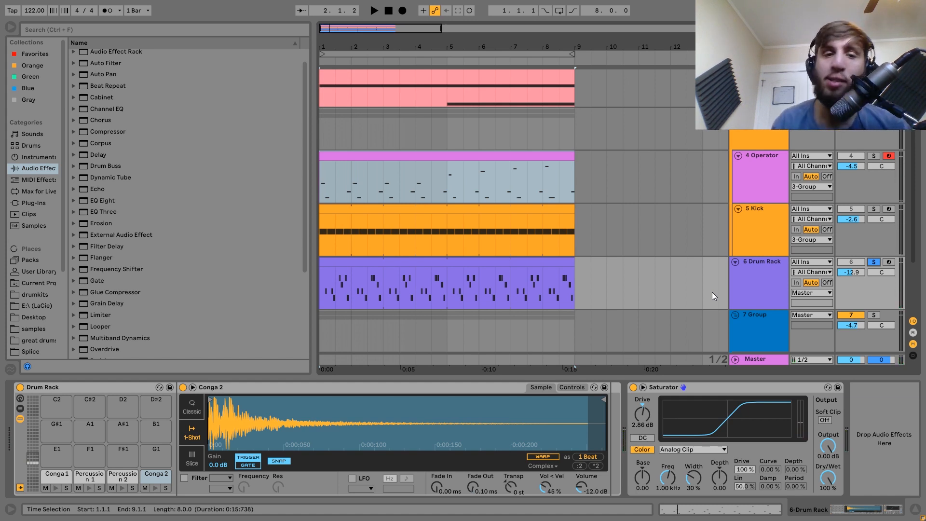
{"action": "key", "text": "space"}
{"action": "key", "text": "space"}
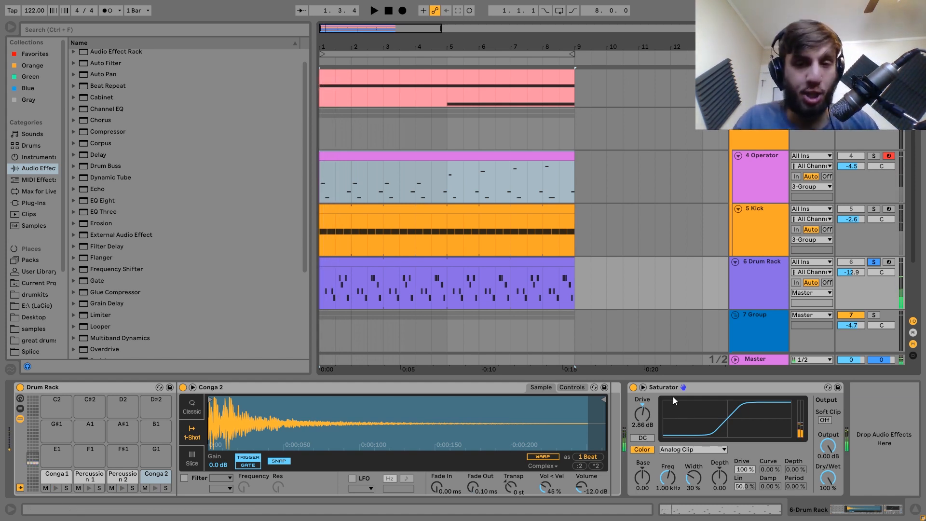
{"action": "key", "text": "space"}
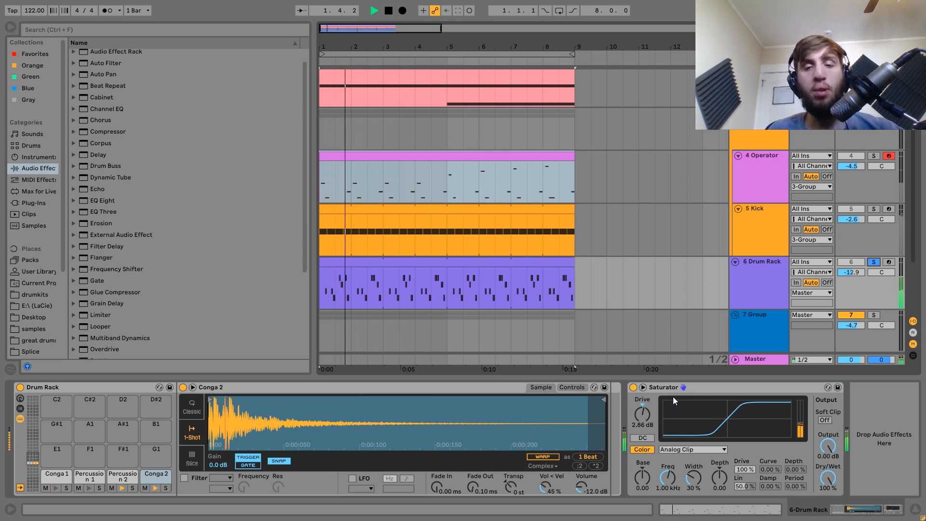
{"action": "key", "text": "space"}
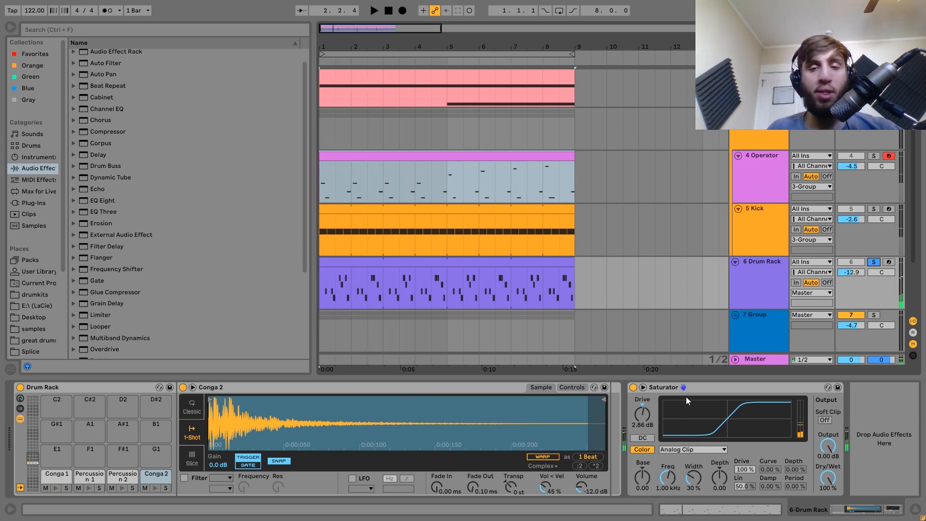
Select and solo the 7 Group track, and play it to examine its Reverb, Saturator and EQ Eight.
{"action": "scroll", "coordinate": [754, 247], "scroll_direction": "down", "scroll_amount": 3}
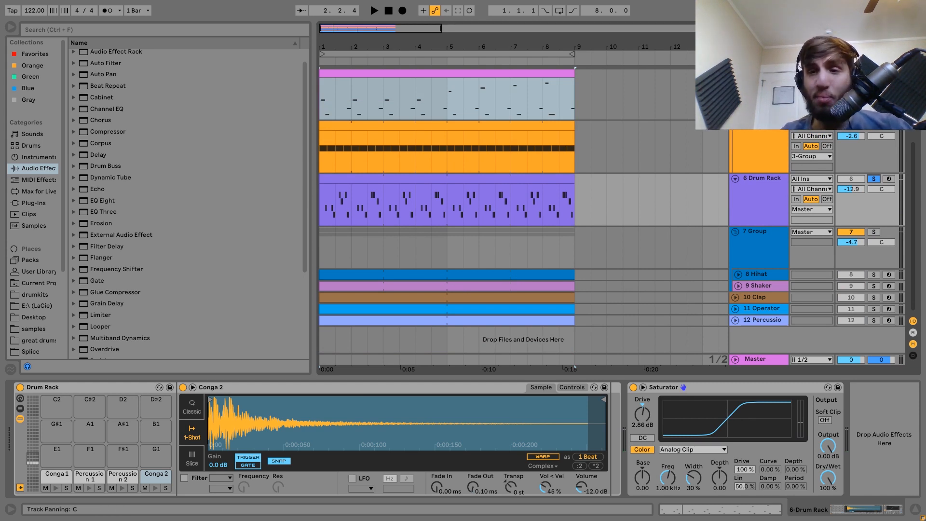
{"action": "left_click", "coordinate": [779, 248]}
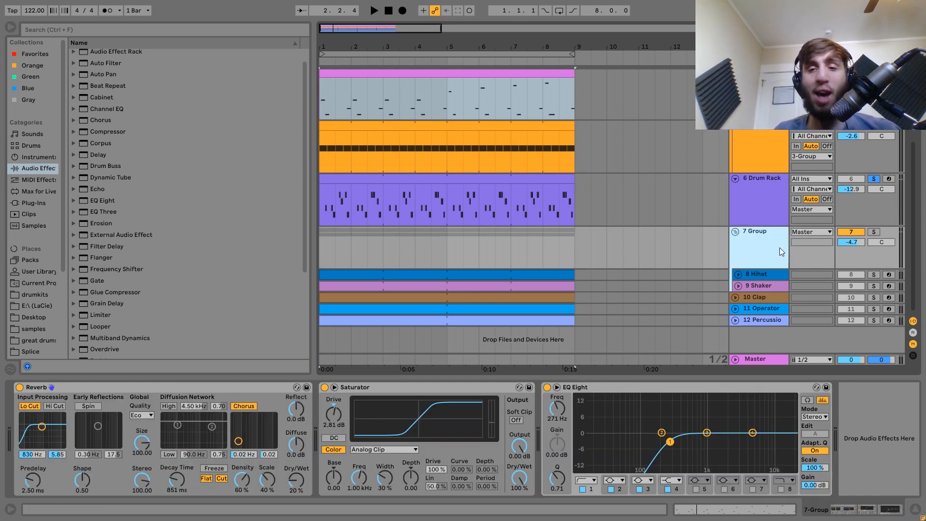
{"action": "left_click", "coordinate": [875, 232]}
{"action": "key", "text": "space"}
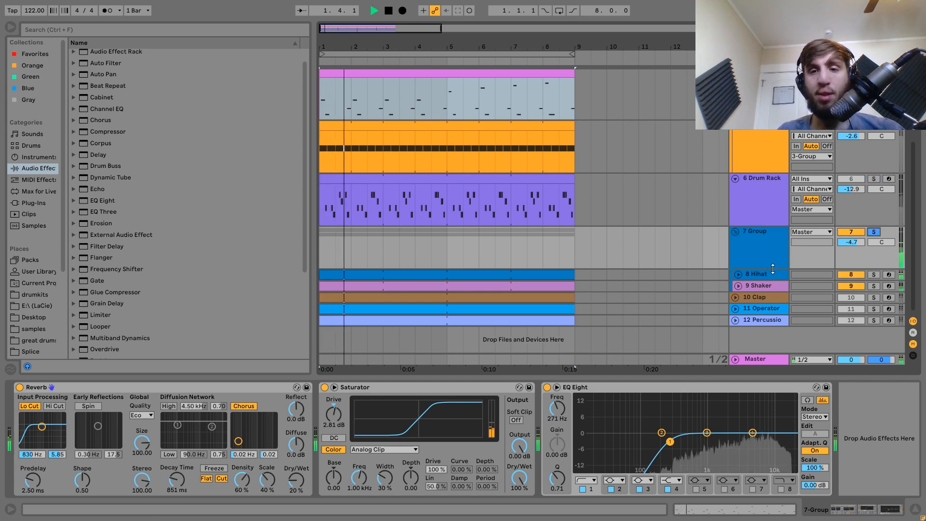
Select, solo and unfold the 8 Hihat track, playing it to examine its note pattern, sample and EQ Eight.
{"action": "left_click", "coordinate": [770, 273]}
{"action": "key", "text": "space"}
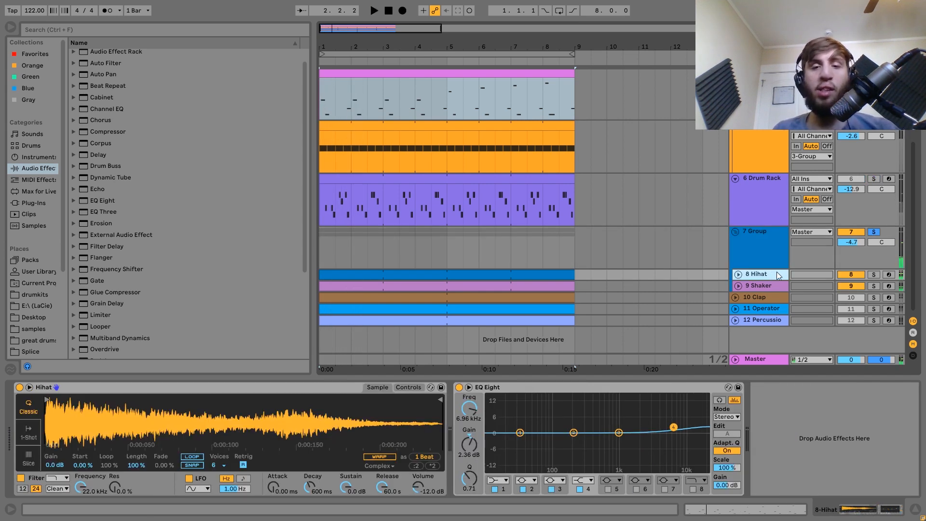
{"action": "left_click", "coordinate": [873, 274]}
{"action": "key", "text": "space"}
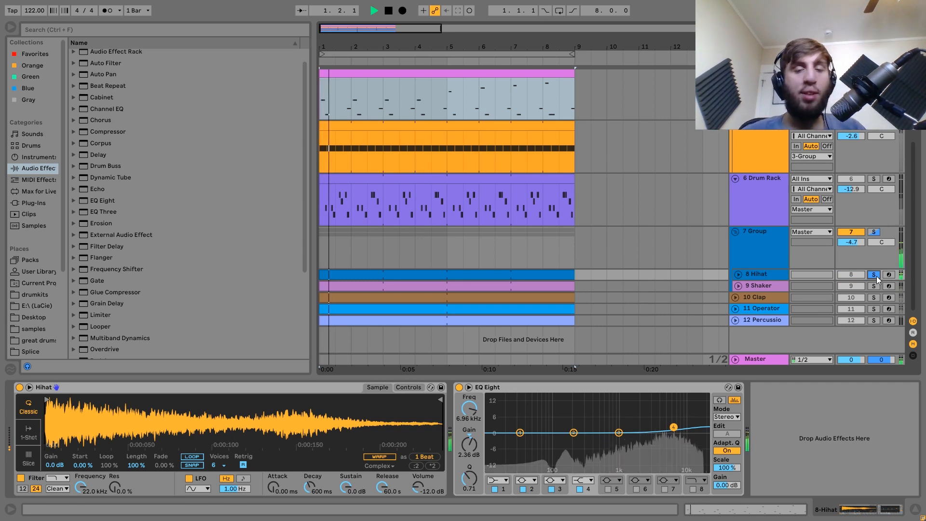
{"action": "left_click", "coordinate": [738, 274]}
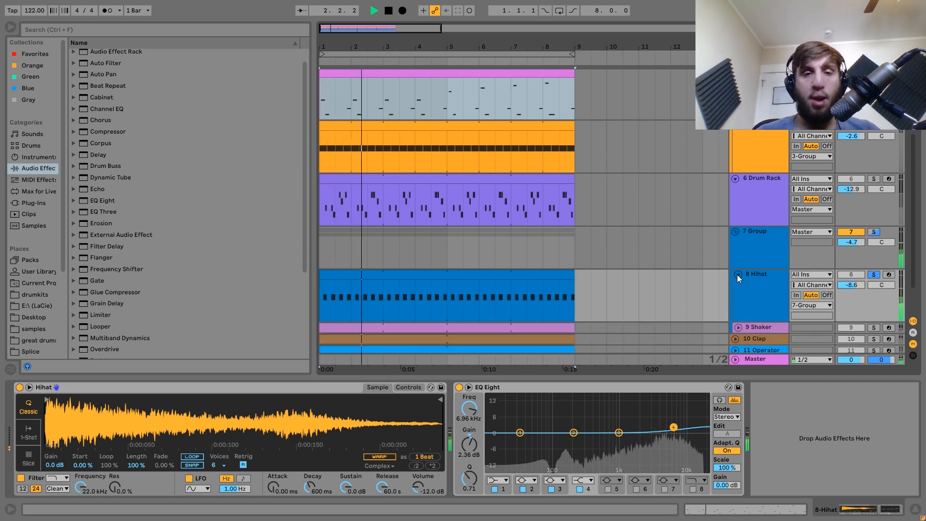
{"action": "key", "text": "space"}
{"action": "left_click", "coordinate": [747, 279]}
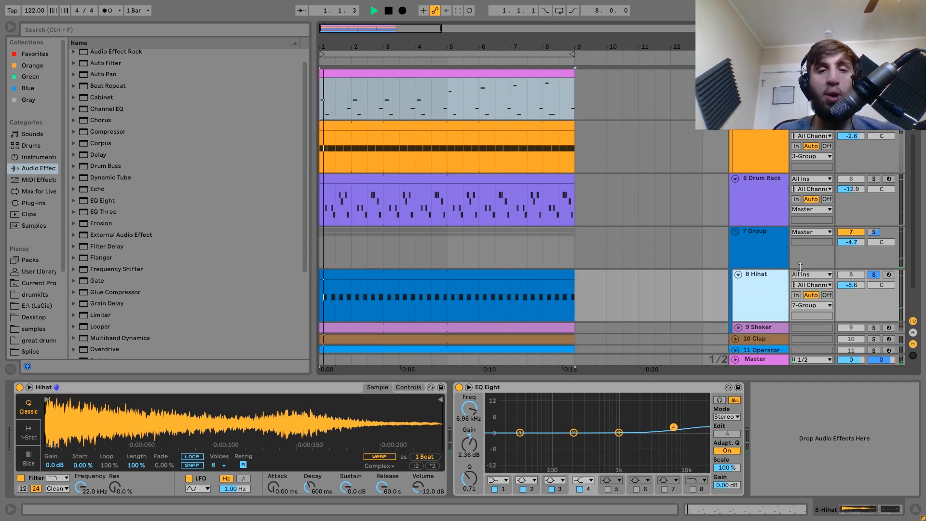
Hear the hihat within the full beat with its solo off, and solo it again for another playback.
{"action": "left_click", "coordinate": [874, 274]}
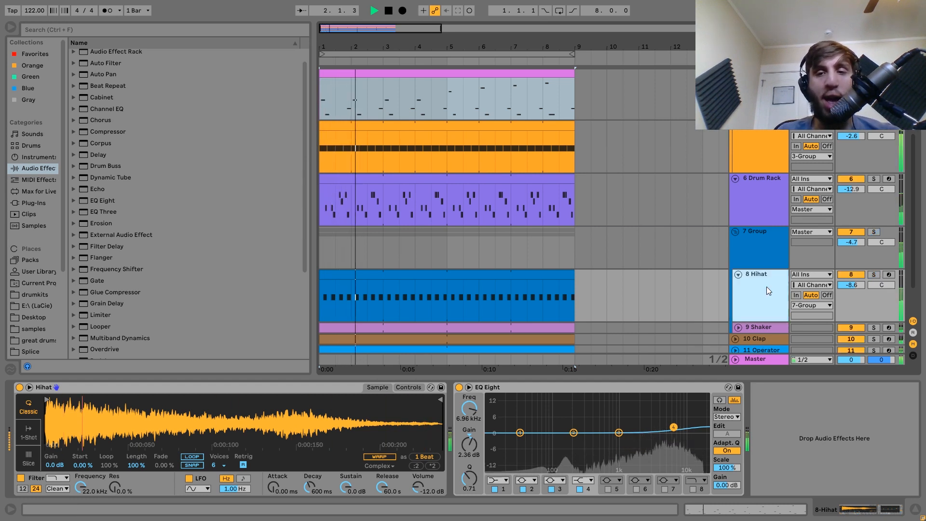
{"action": "left_click", "coordinate": [873, 275]}
{"action": "key", "text": "space"}
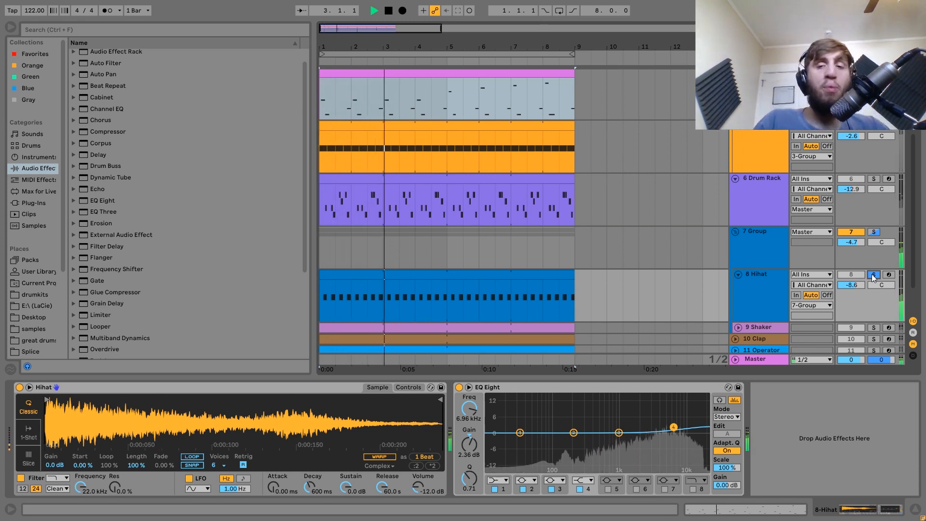
{"action": "key", "text": "space"}
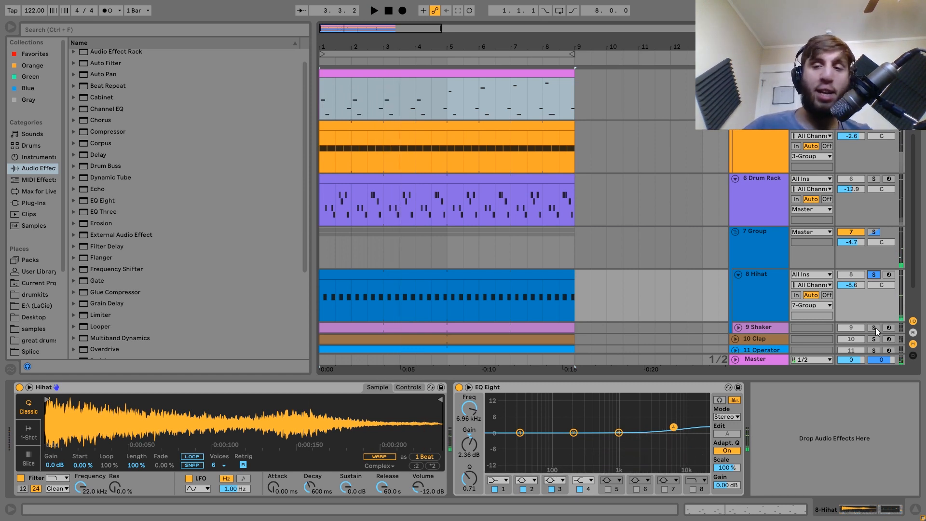
Select, solo and unfold the 9 Shaker track, playing it and opening its clip to examine the note pattern and velocities.
{"action": "left_click", "coordinate": [760, 325]}
{"action": "key", "text": "u"}
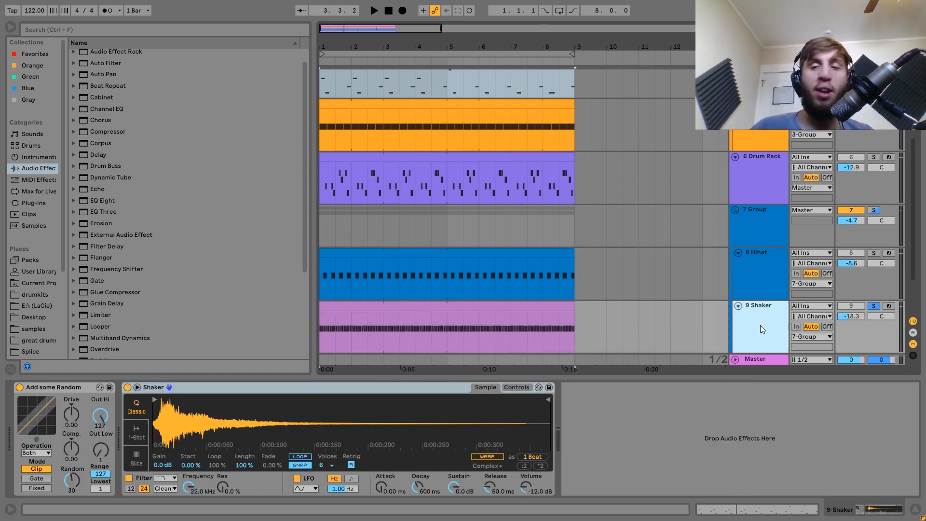
{"action": "key", "text": "space"}
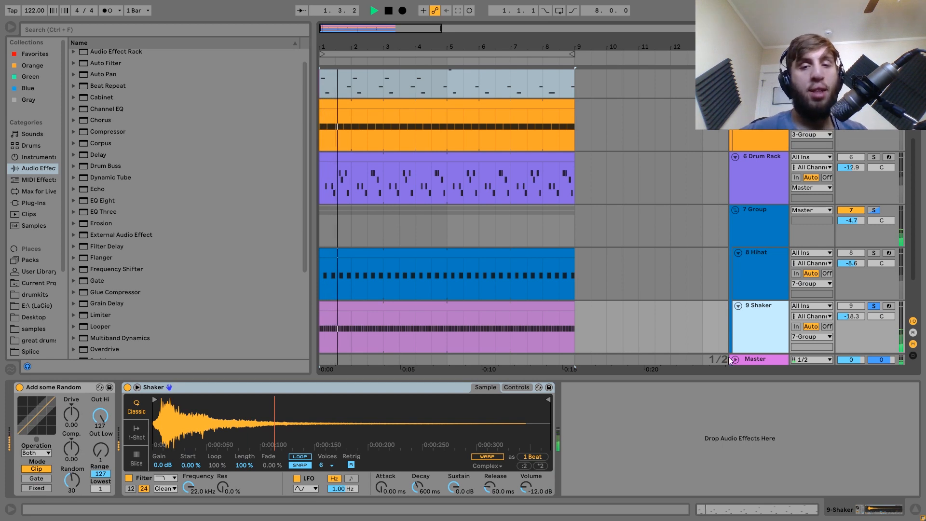
{"action": "double_click", "coordinate": [519, 313]}
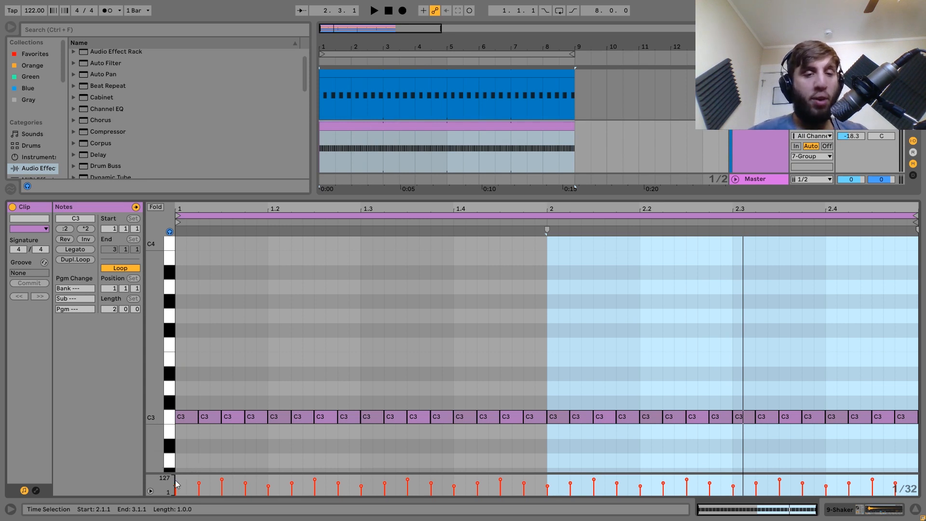
{"action": "key", "text": "space"}
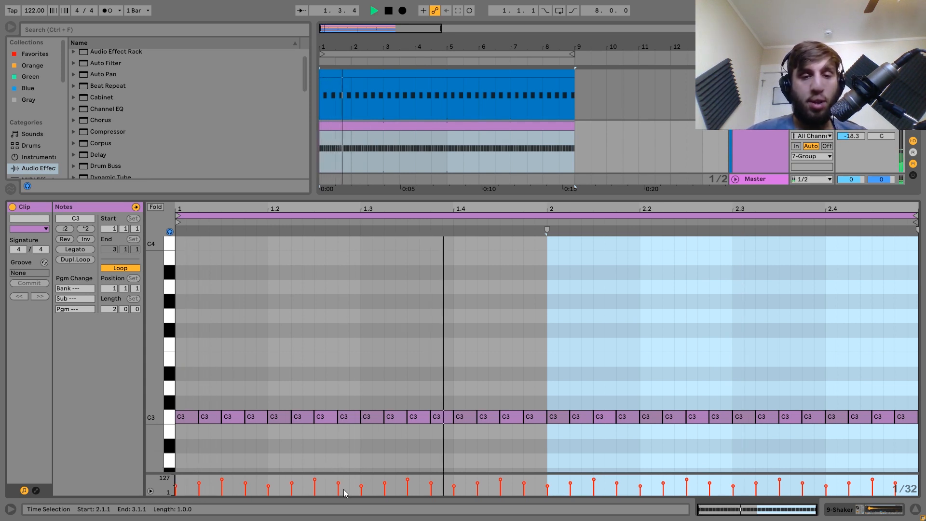
Show the shaker's device chain and replay the soloed track to examine its Add some Random velocity effect and sample.
{"action": "left_click", "coordinate": [844, 512]}
{"action": "key", "text": "space"}
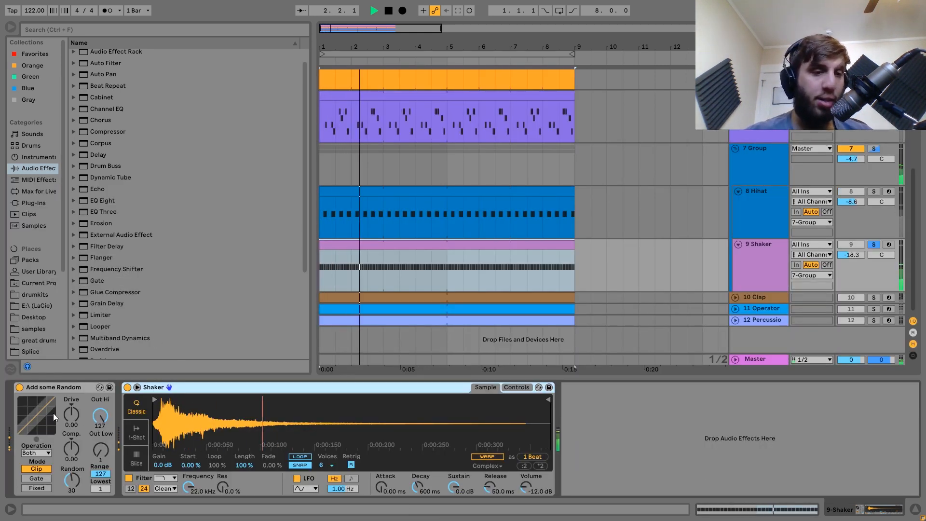
{"action": "key", "text": "space"}
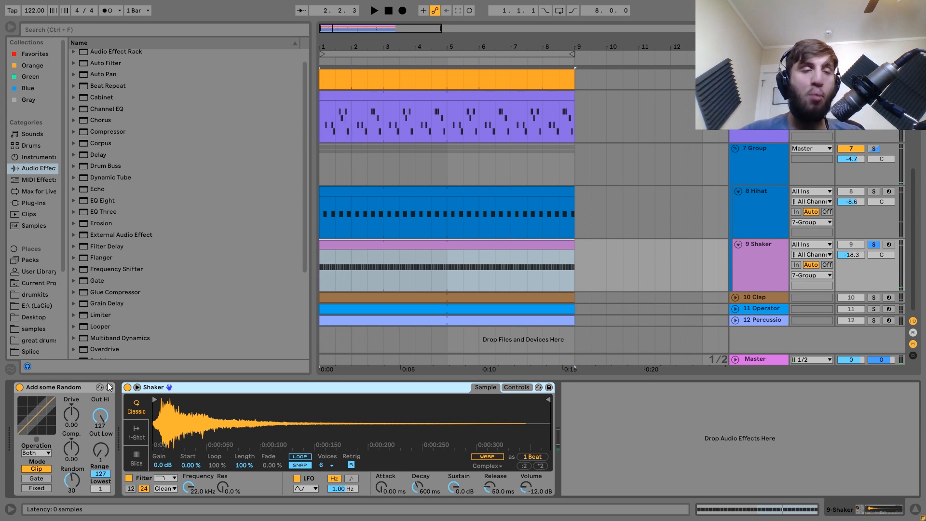
{"action": "key", "text": "space"}
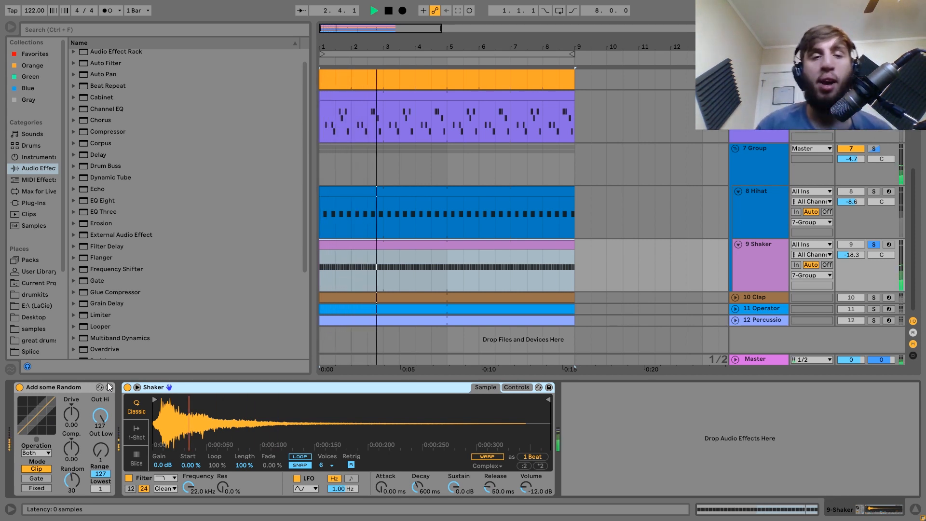
{"action": "key", "text": "space"}
{"action": "key", "text": "space"}
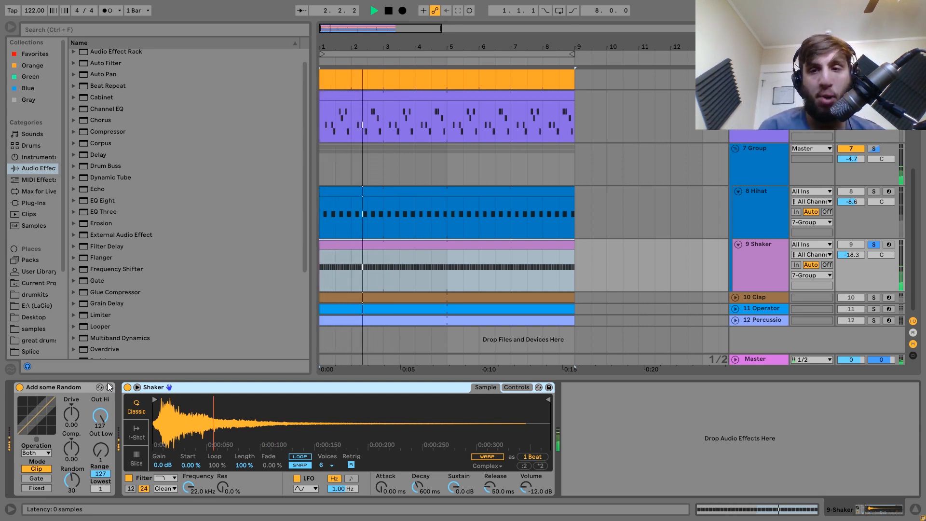
{"action": "key", "text": "space"}
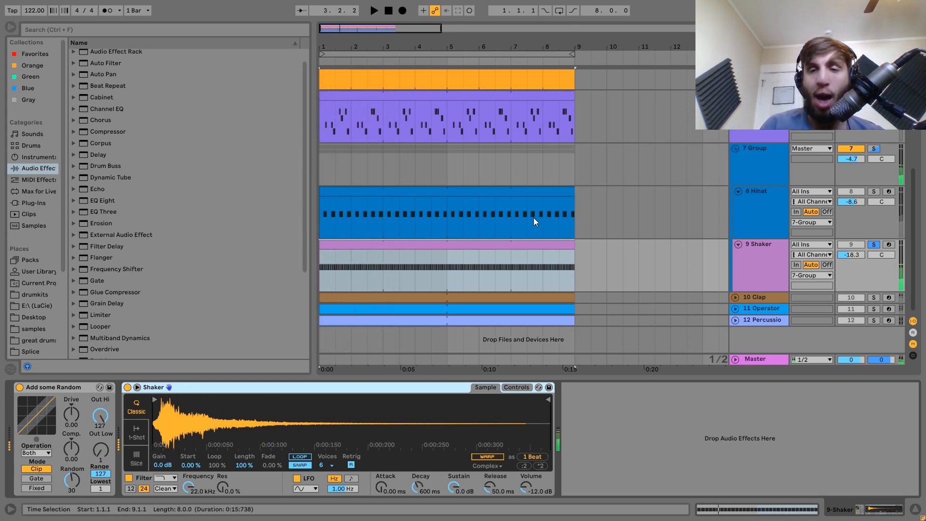
Solo the 7 Group track to hear hihat and shaker together, and review the devices on the hihat, shaker and group tracks.
{"action": "left_click", "coordinate": [762, 153]}
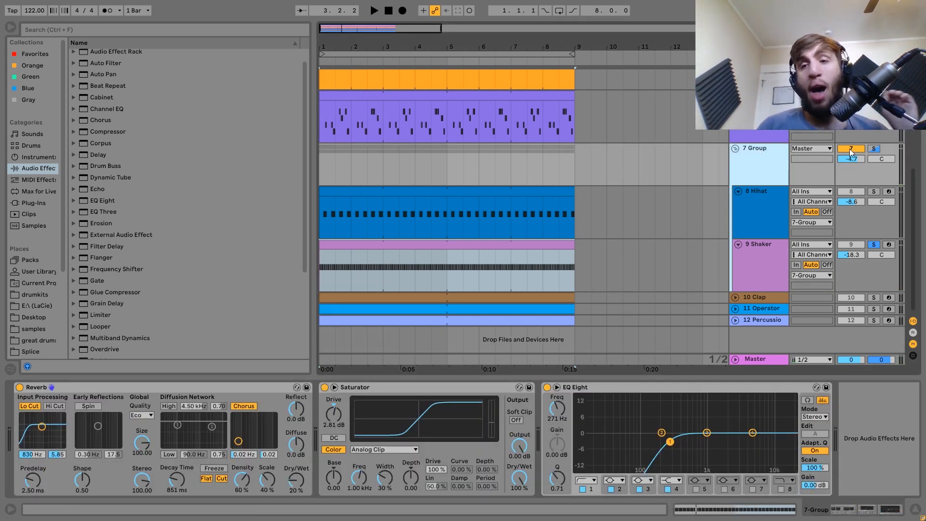
{"action": "left_click", "coordinate": [874, 148]}
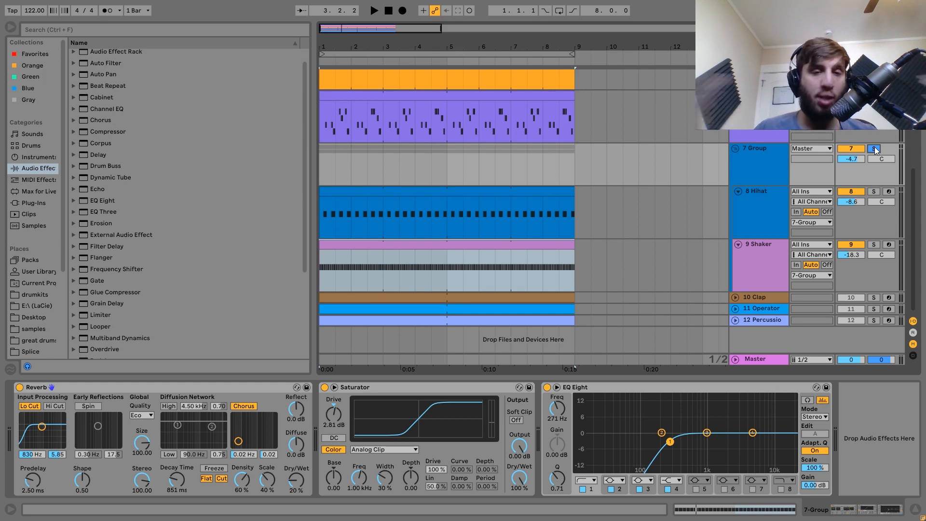
{"action": "key", "text": "space"}
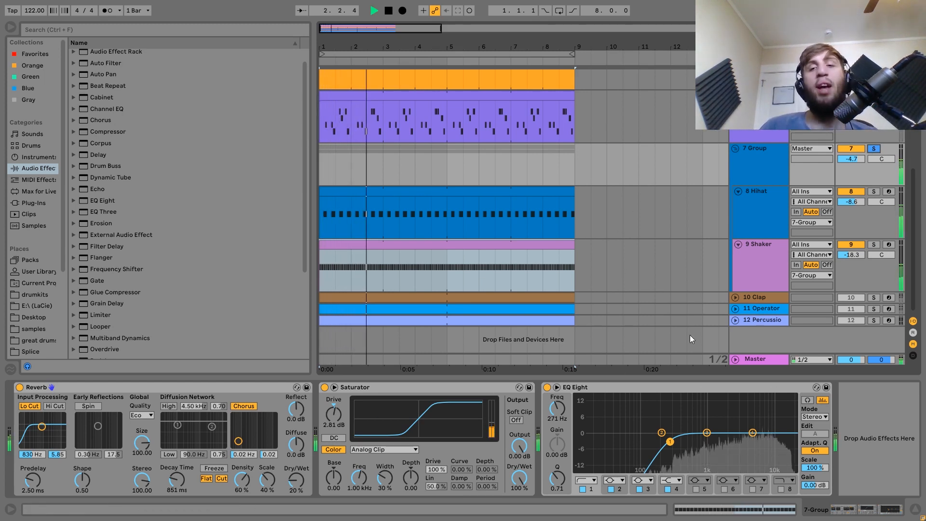
{"action": "key", "text": "space"}
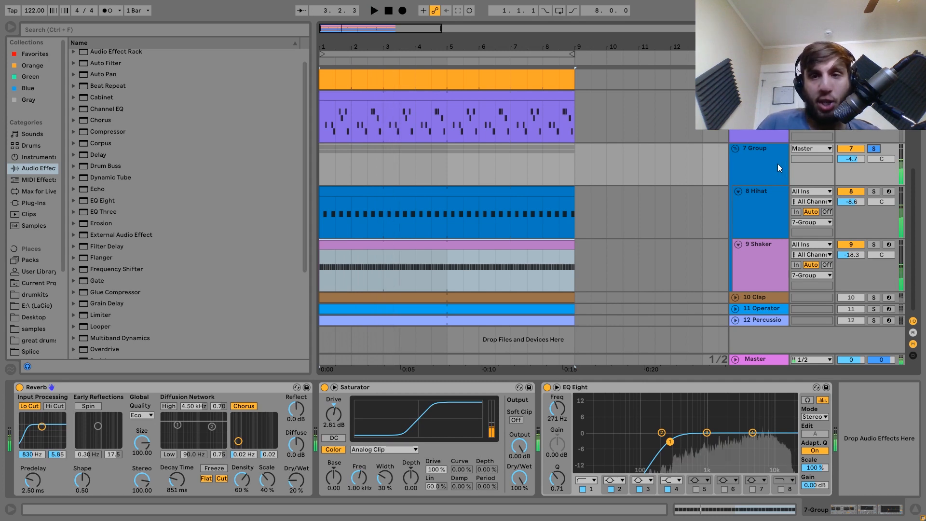
{"action": "left_click", "coordinate": [774, 209]}
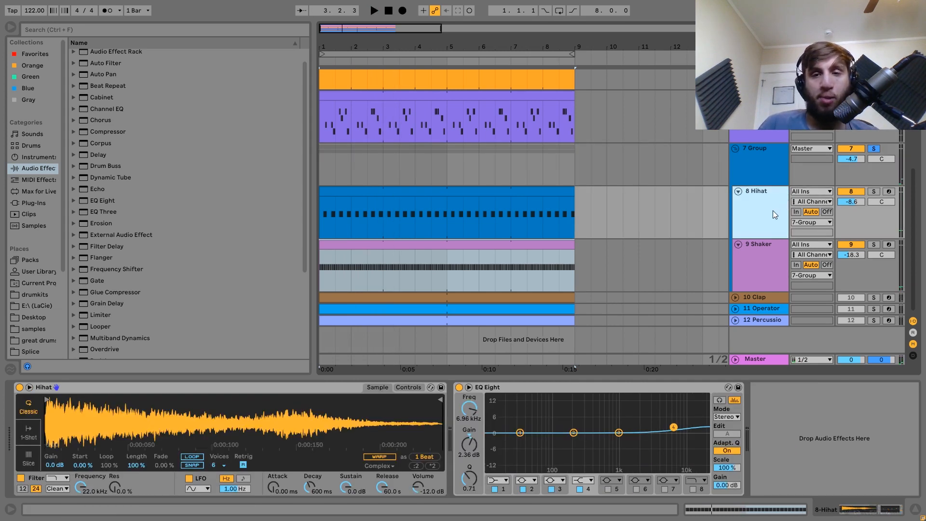
{"action": "left_click", "coordinate": [761, 258]}
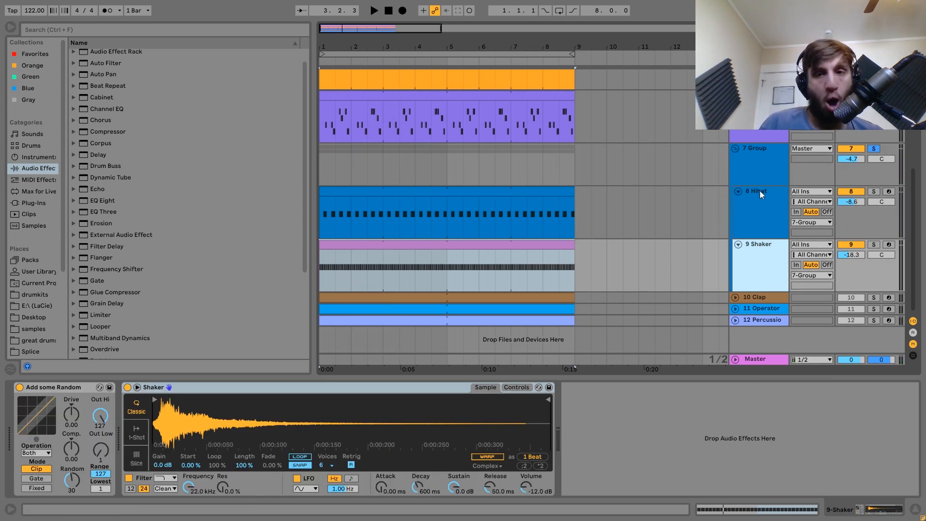
{"action": "left_click", "coordinate": [759, 177]}
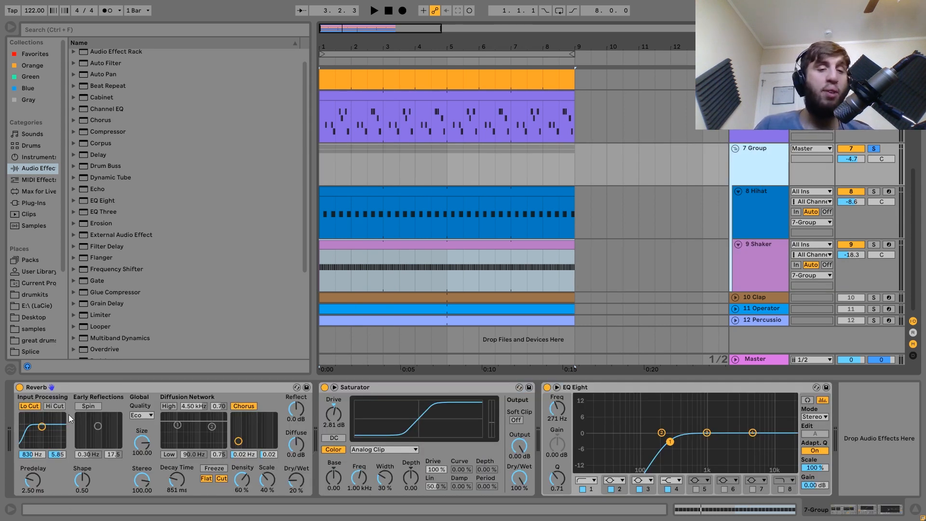
Play the soloed group with its Reverb switched off, and undo the bypass to compare the sound with Reverb on.
{"action": "key", "text": "space"}
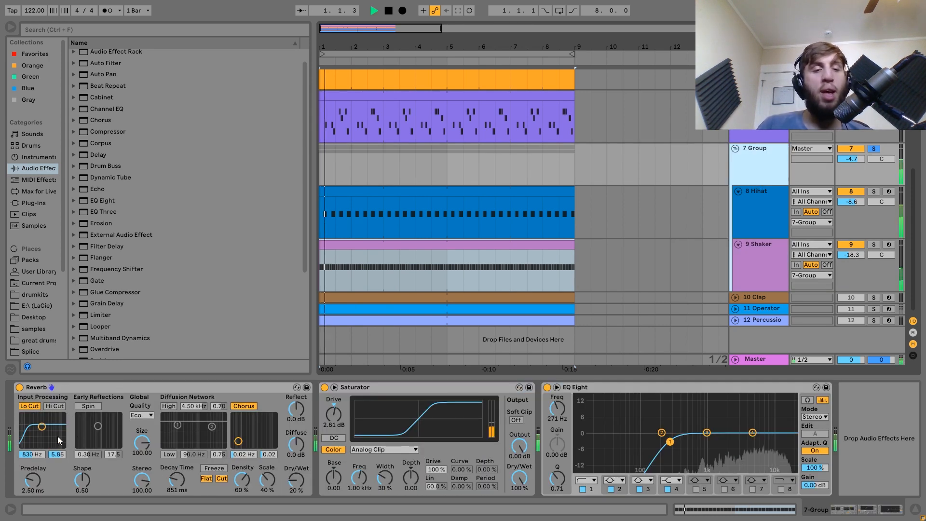
{"action": "left_click", "coordinate": [20, 388]}
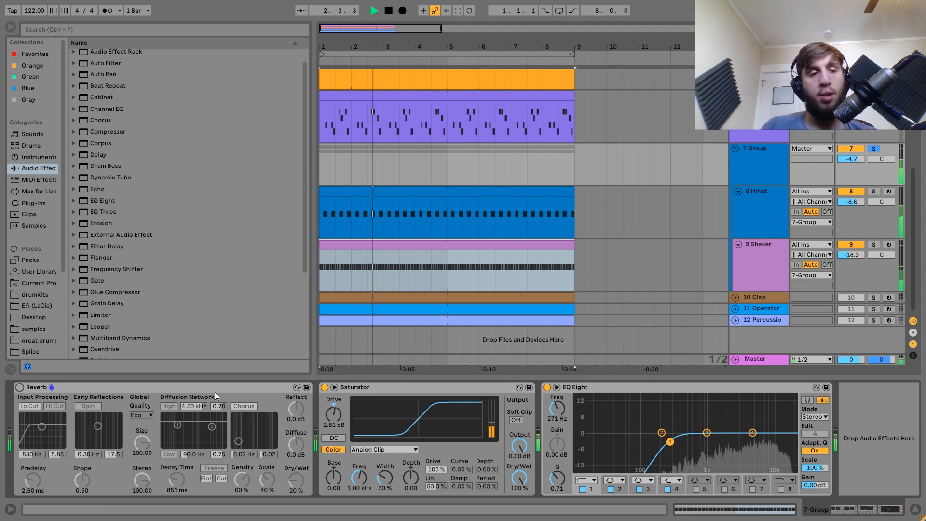
{"action": "key", "text": "ctrl+z"}
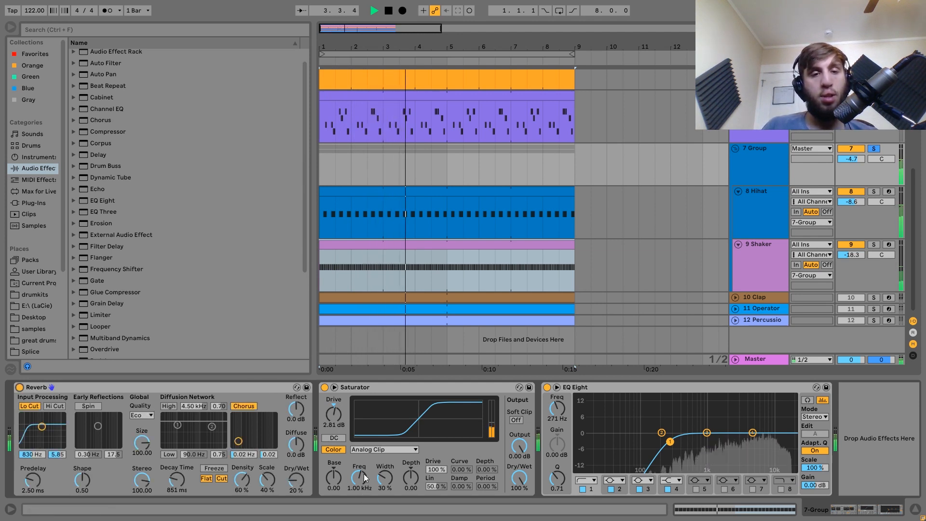
{"action": "key", "text": "space"}
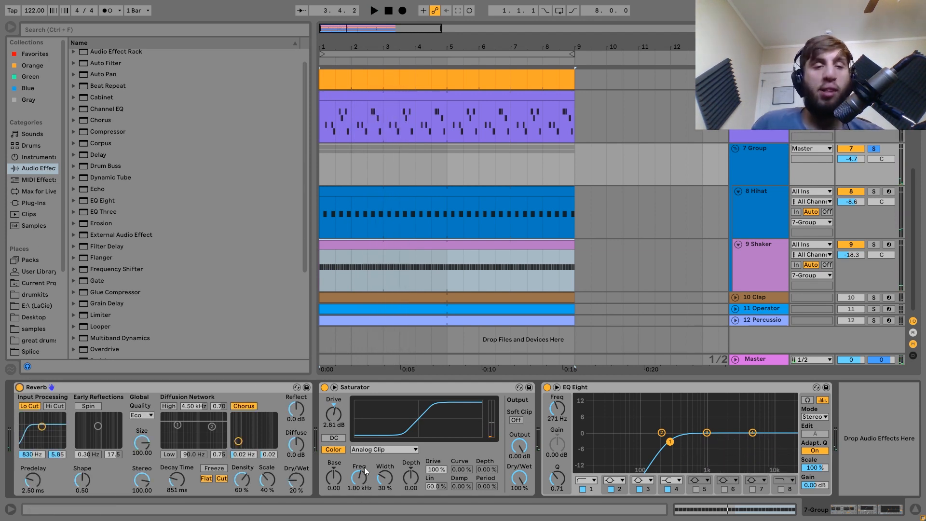
{"action": "key", "text": "space"}
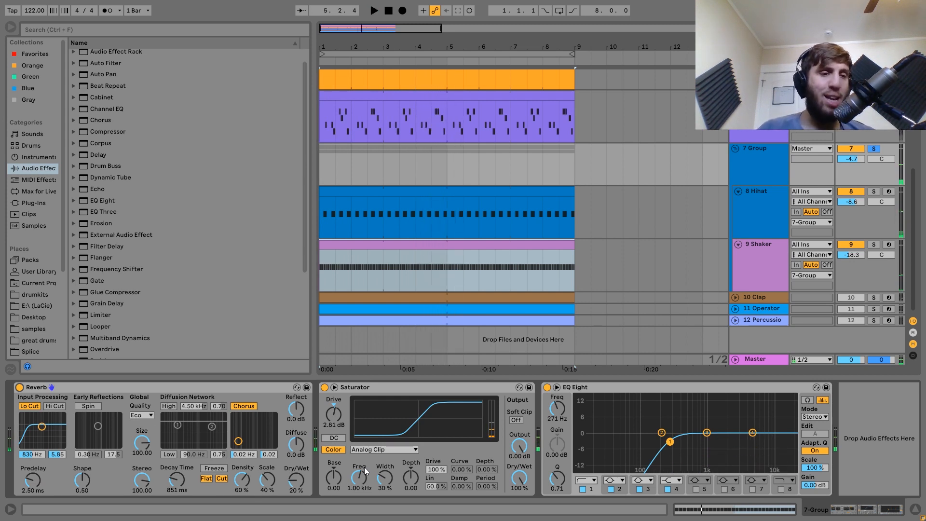
Select the group's Saturator and switch it off and on again during playback to compare its effect.
{"action": "left_click", "coordinate": [389, 392]}
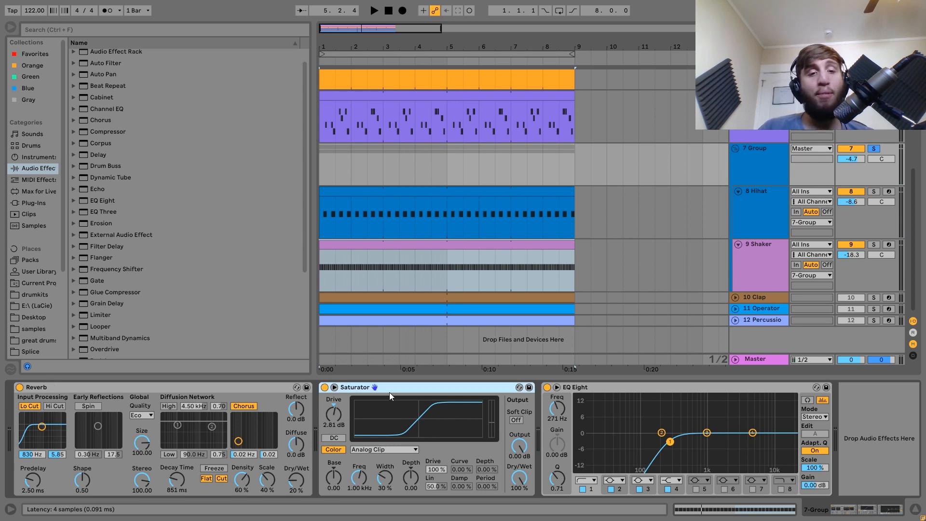
{"action": "key", "text": "space"}
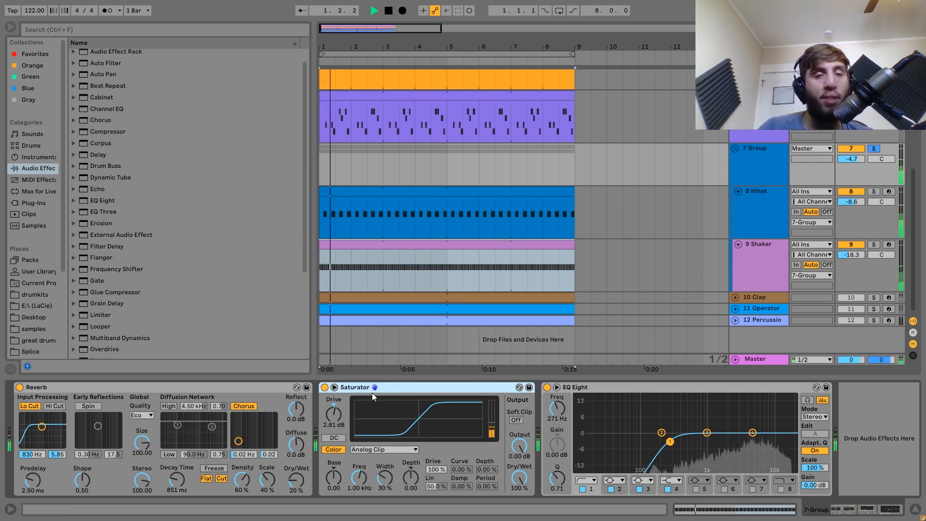
{"action": "left_click", "coordinate": [325, 388]}
{"action": "left_click", "coordinate": [324, 387]}
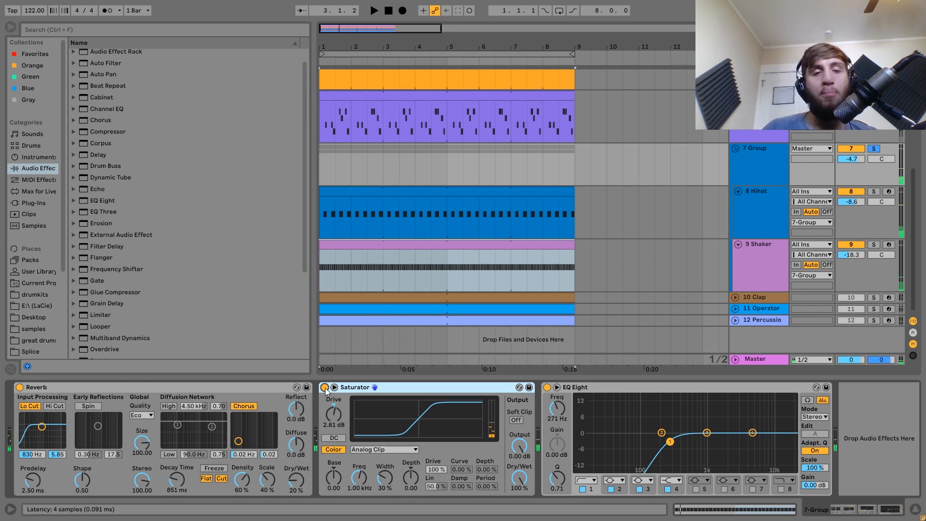
{"action": "key", "text": "space"}
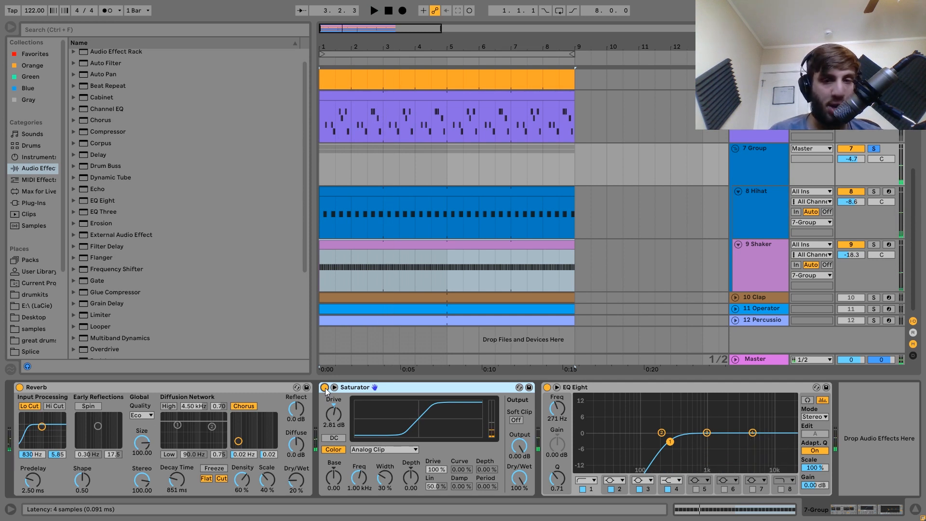
{"action": "key", "text": "space"}
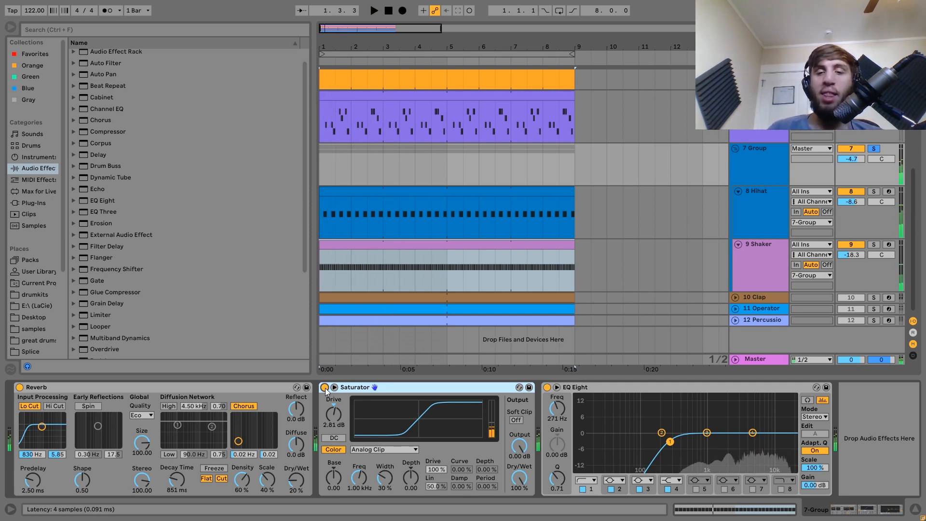
Select the group's EQ Eight and play the group to examine its low-cut curve.
{"action": "left_click", "coordinate": [585, 387]}
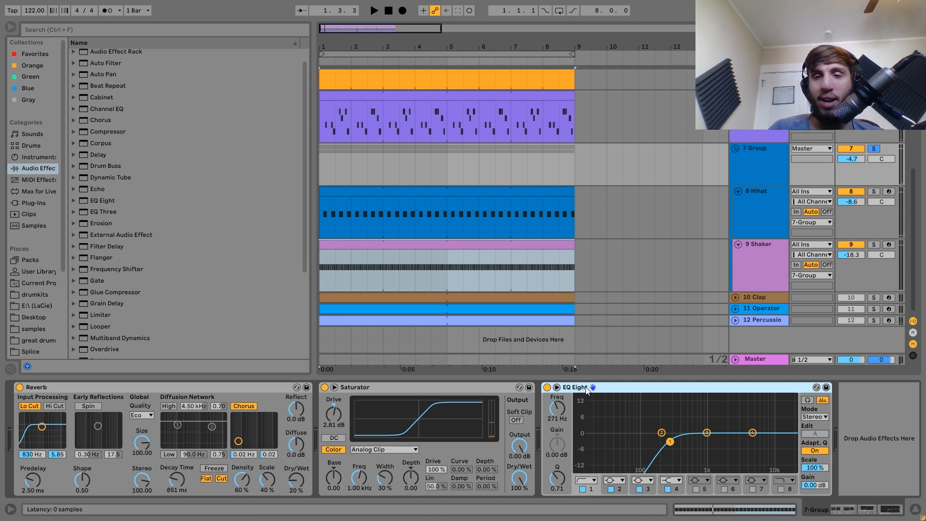
{"action": "key", "text": "space"}
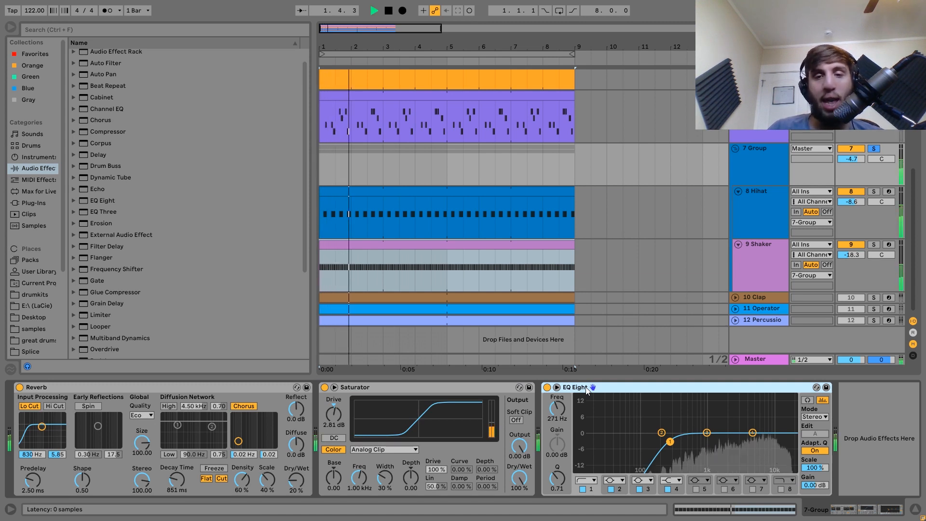
{"action": "key", "text": "space"}
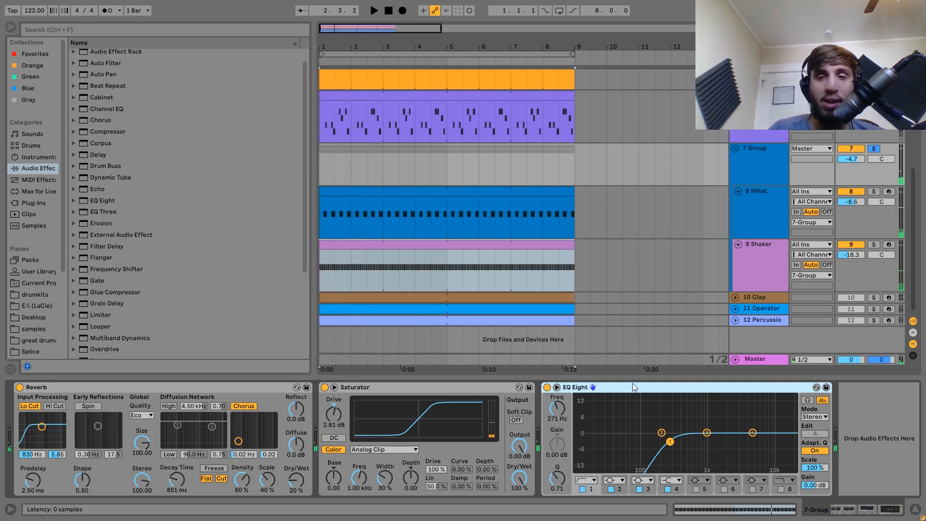
Solo, select and unfold the 10 Clap track, and play it to examine its pattern, sample and effects.
{"action": "left_click", "coordinate": [871, 299]}
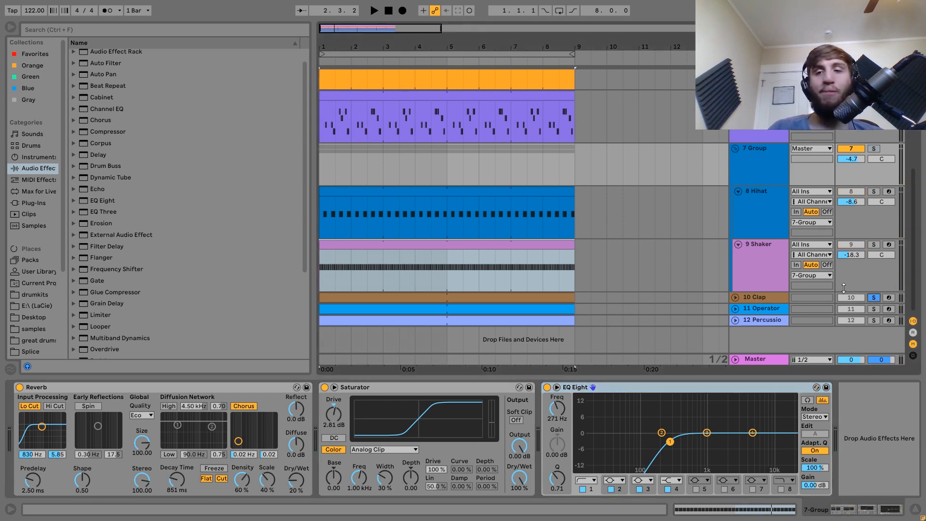
{"action": "double_click", "coordinate": [764, 296]}
{"action": "key", "text": "space"}
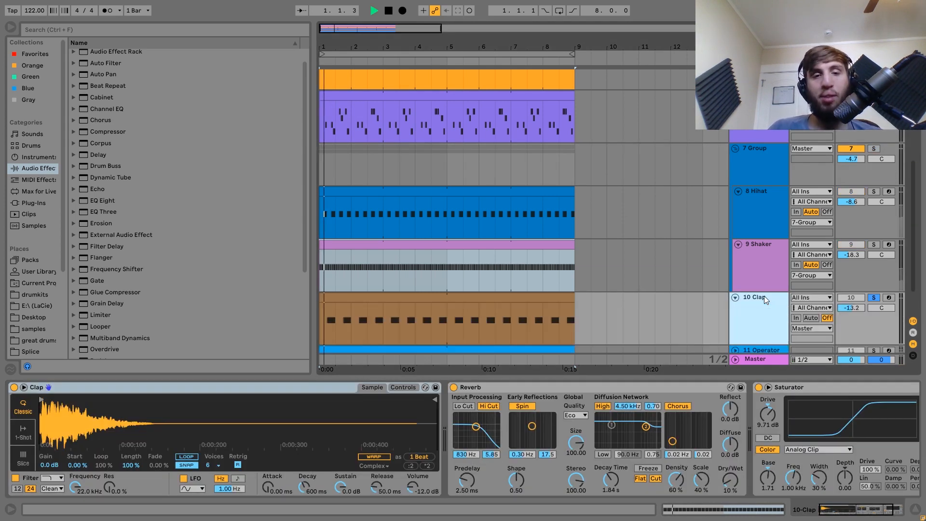
{"action": "scroll", "coordinate": [764, 296], "scroll_direction": "down", "scroll_amount": 2}
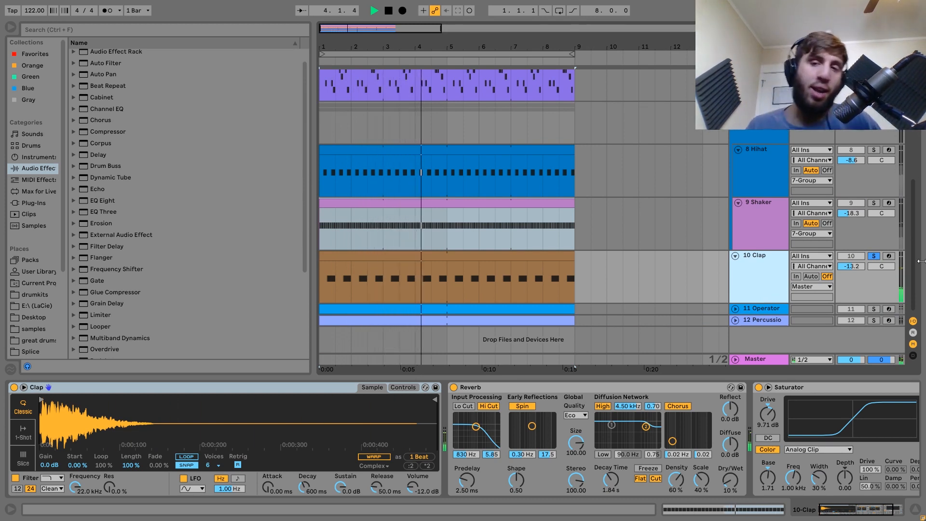
{"action": "key", "text": "space"}
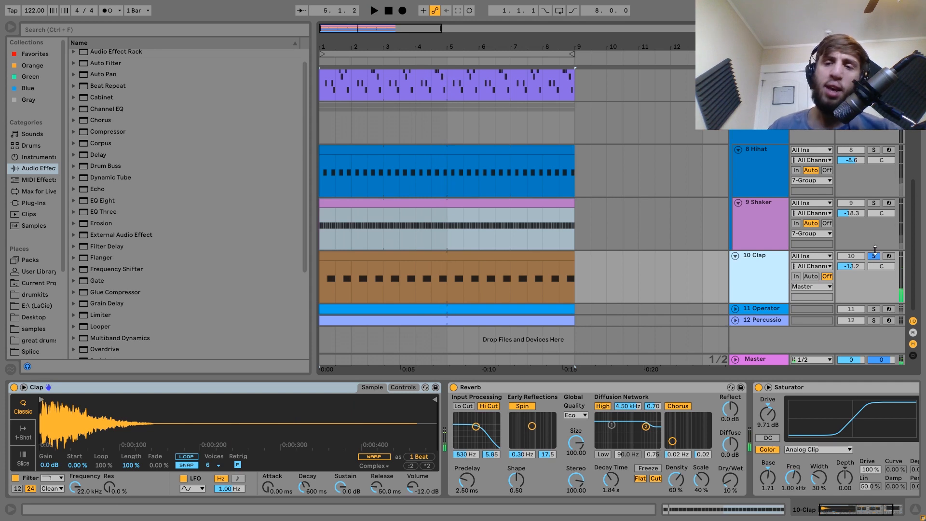
Hear the clap within the full beat with its solo off, and solo it again while playback continues.
{"action": "key", "text": "space"}
{"action": "left_click", "coordinate": [874, 256]}
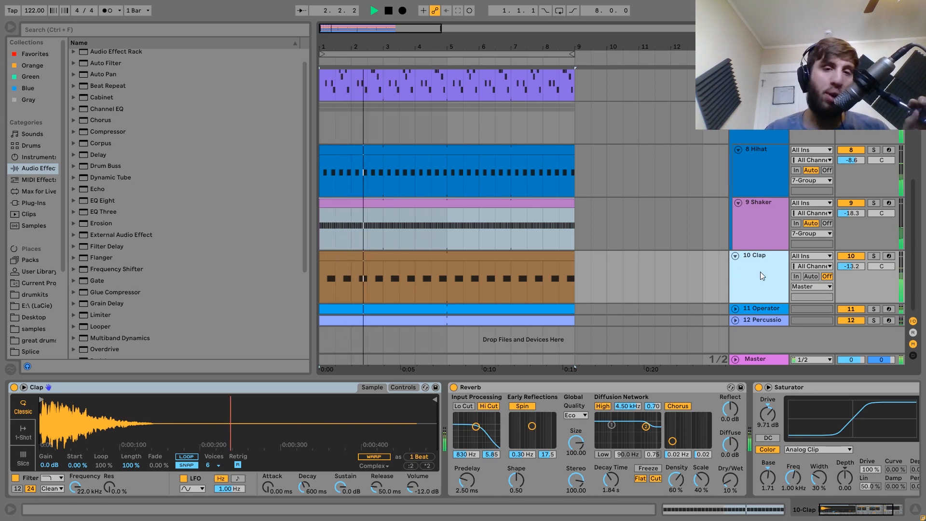
{"action": "left_click", "coordinate": [875, 256]}
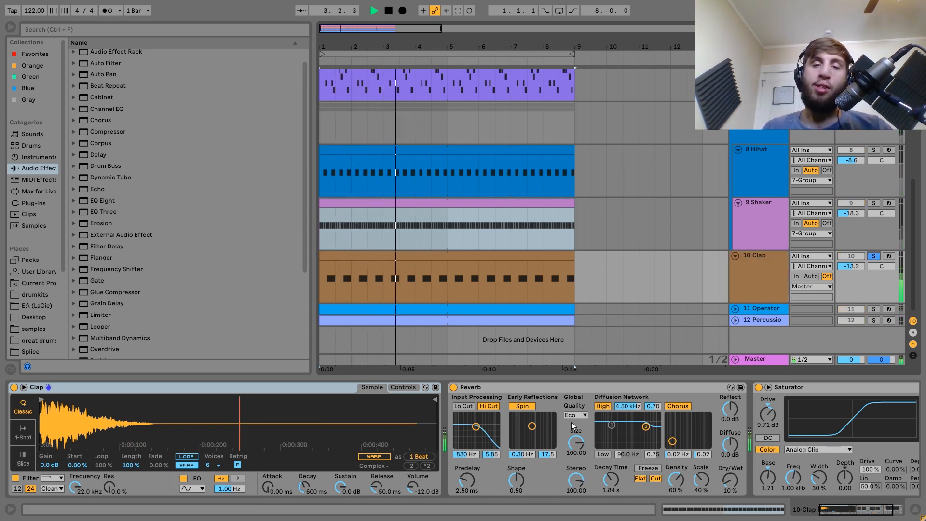
Play the soloed clap several times while examining its Reverb and Saturator settings.
{"action": "key", "text": "space"}
{"action": "scroll", "coordinate": [570, 421], "scroll_direction": "down", "scroll_amount": 3}
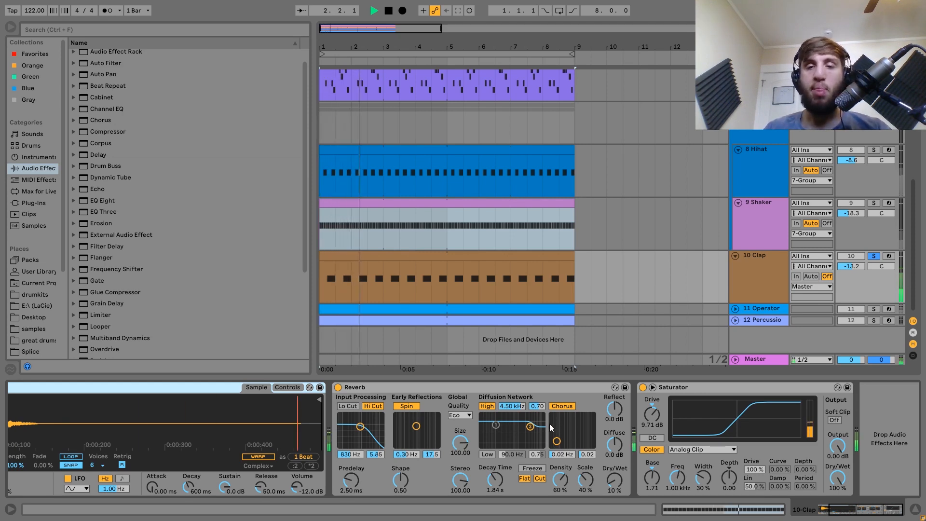
{"action": "key", "text": "space"}
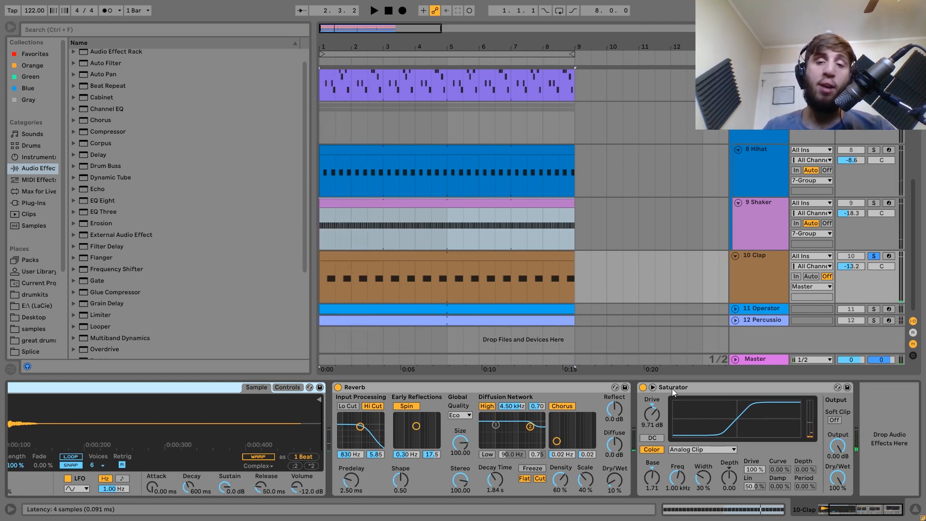
{"action": "key", "text": "space"}
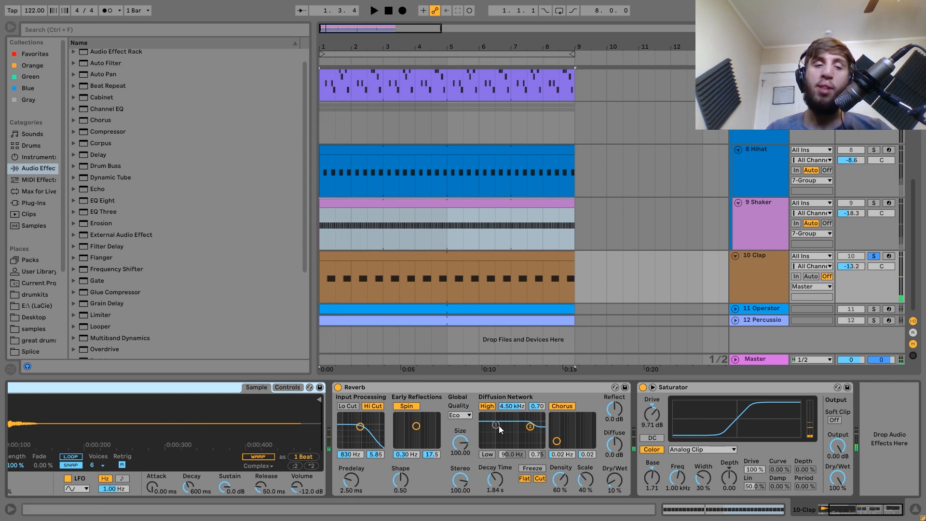
{"action": "key", "text": "space"}
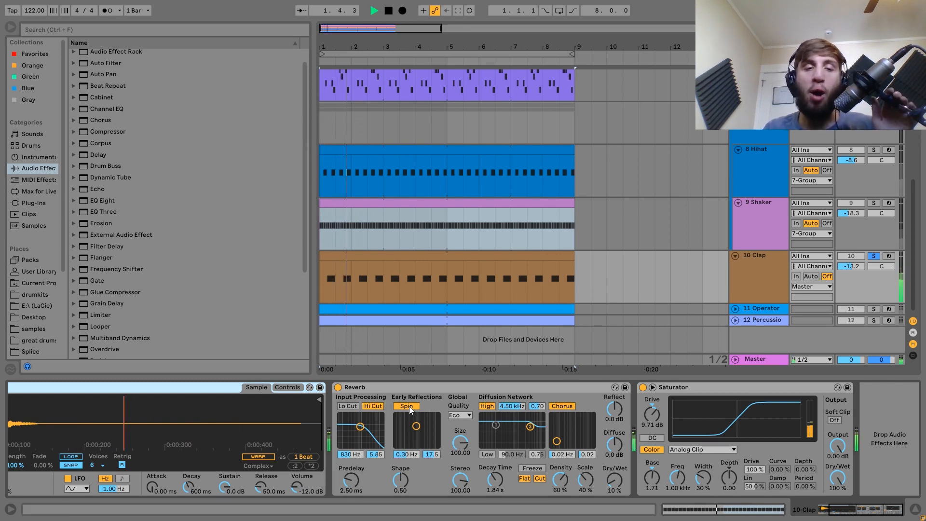
Switch the clap's Saturator off and on again during playback to compare its effect.
{"action": "left_click", "coordinate": [643, 387]}
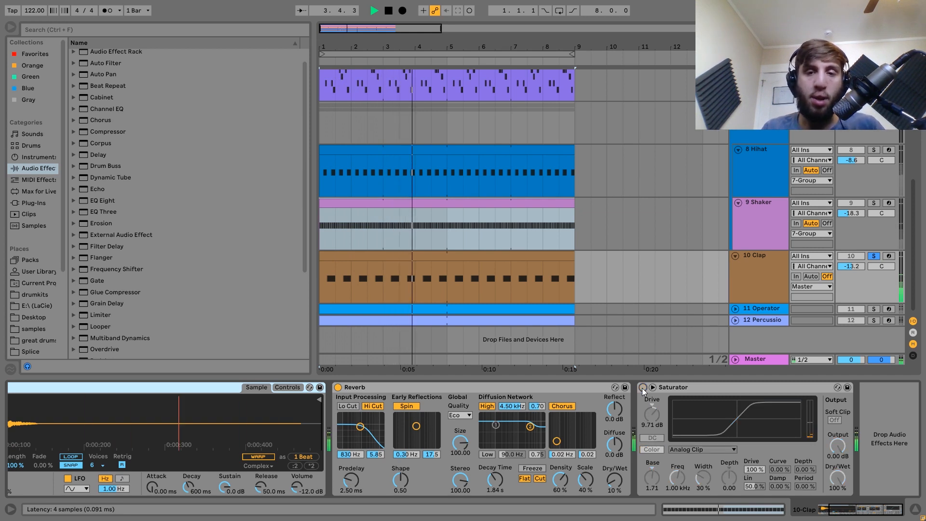
{"action": "left_click", "coordinate": [642, 387]}
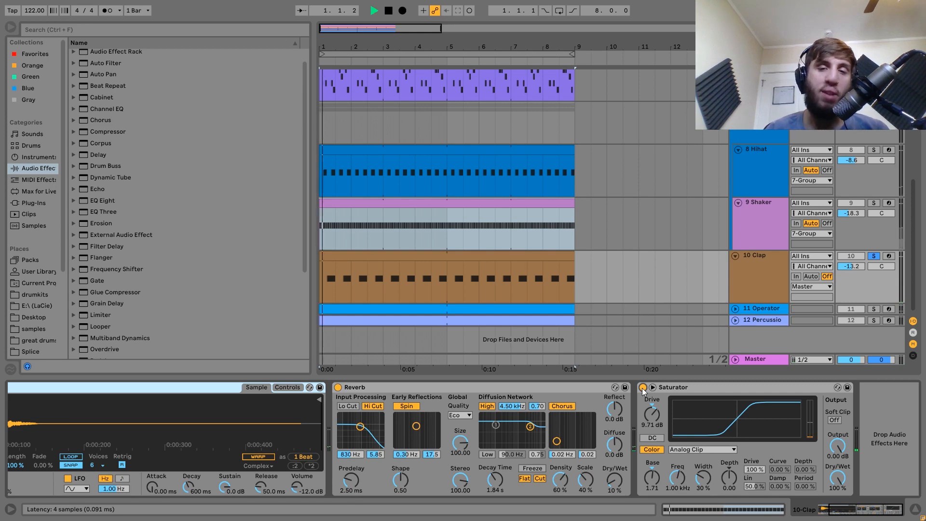
{"action": "scroll", "coordinate": [643, 391], "scroll_direction": "up", "scroll_amount": 3}
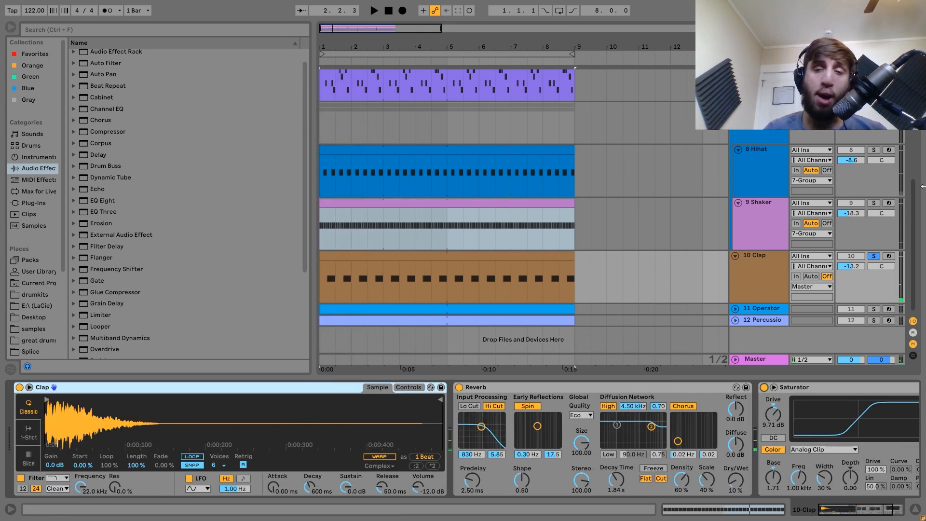
Solo and unfold the 11 Operator track, and play it to hear its pattern.
{"action": "left_click", "coordinate": [874, 309]}
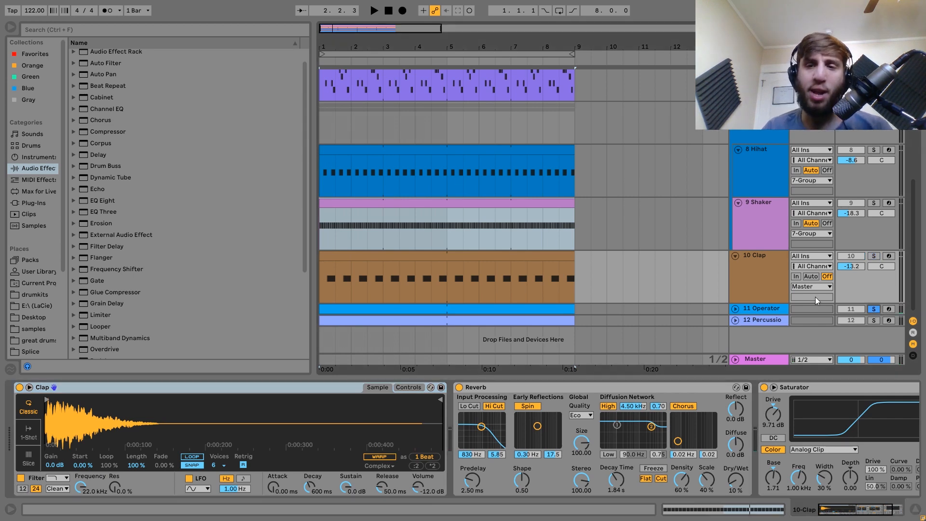
{"action": "double_click", "coordinate": [780, 308]}
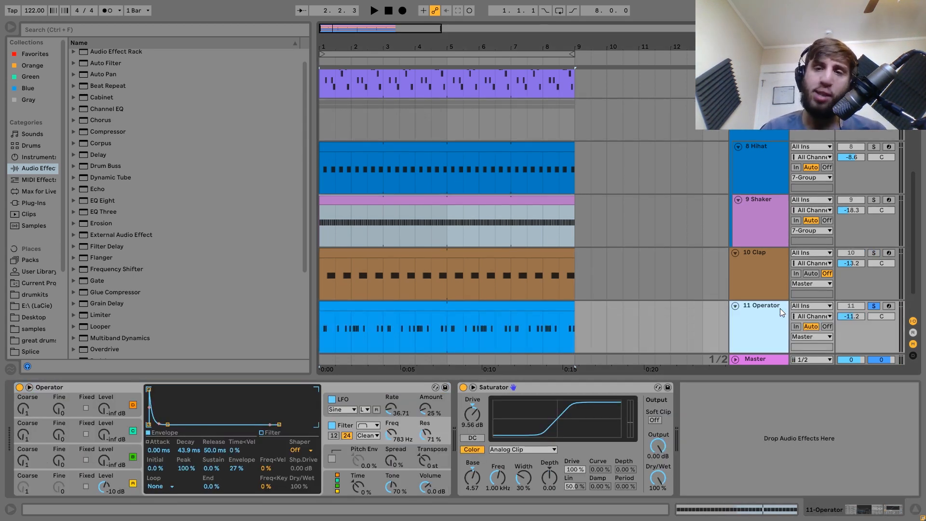
{"action": "key", "text": "space"}
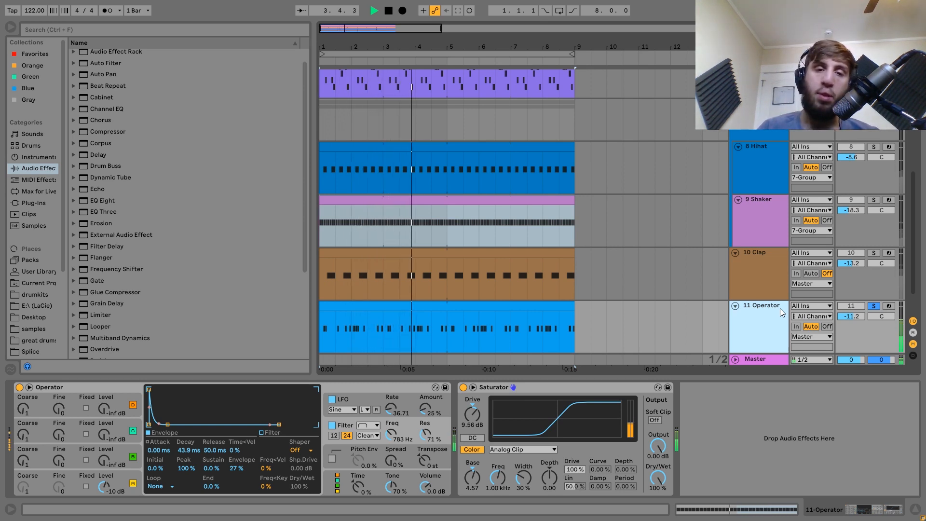
{"action": "key", "text": "space"}
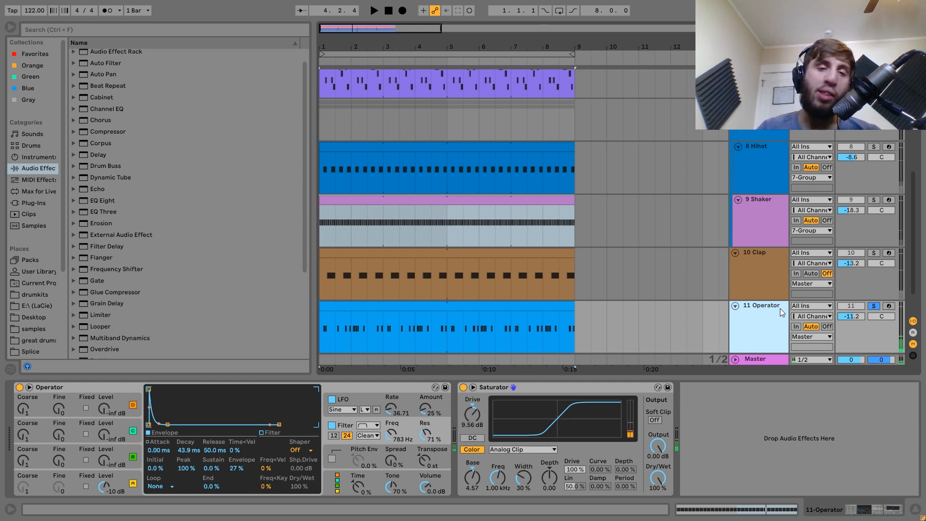
Show Operator's oscillator A, filter envelope and LFO settings in turn, playing the track briefly, to examine the sound design.
{"action": "left_click", "coordinate": [124, 476]}
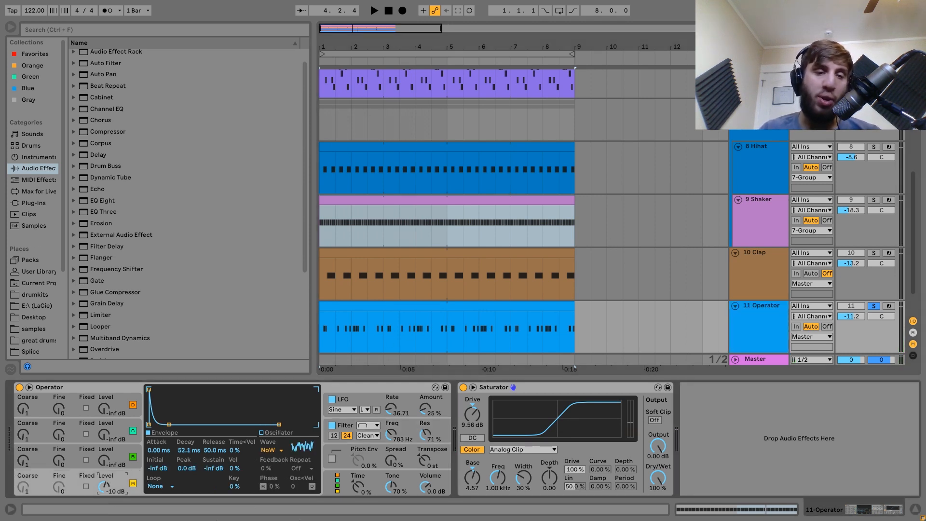
{"action": "left_click", "coordinate": [353, 429]}
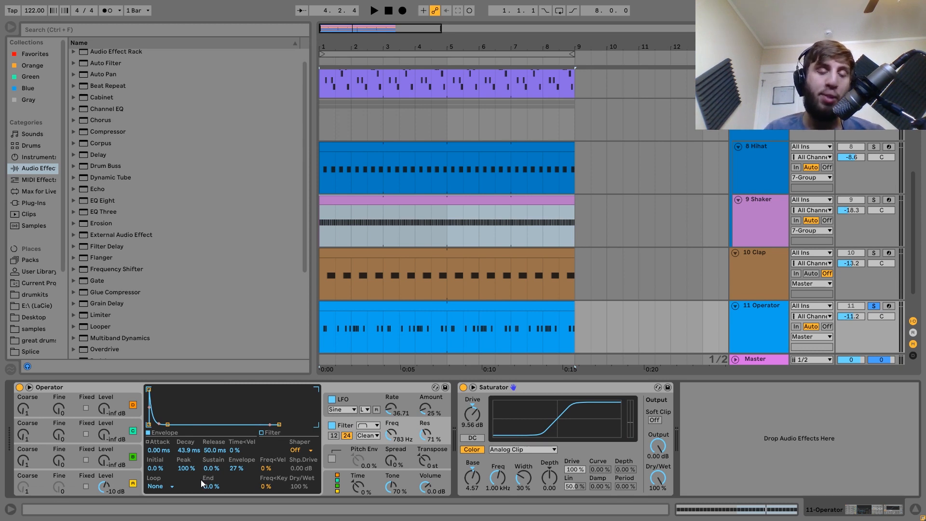
{"action": "key", "text": "space"}
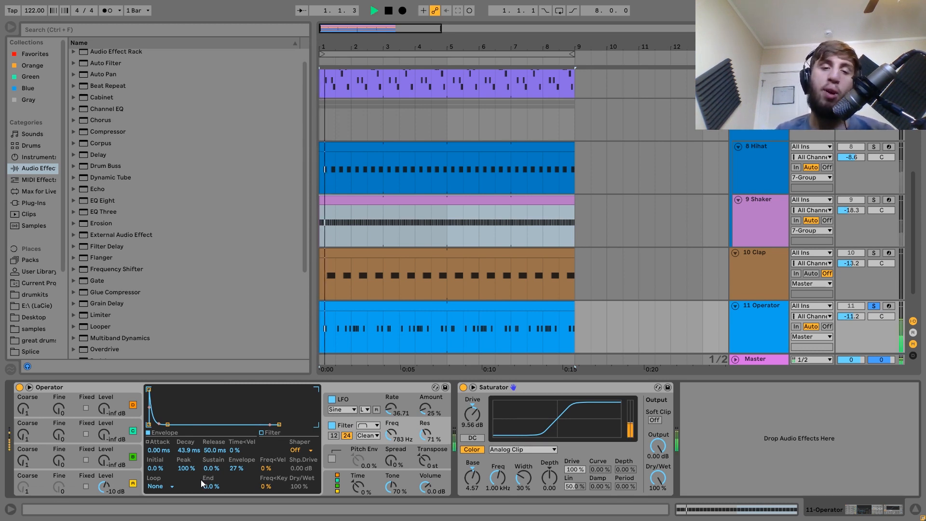
{"action": "left_click", "coordinate": [365, 393]}
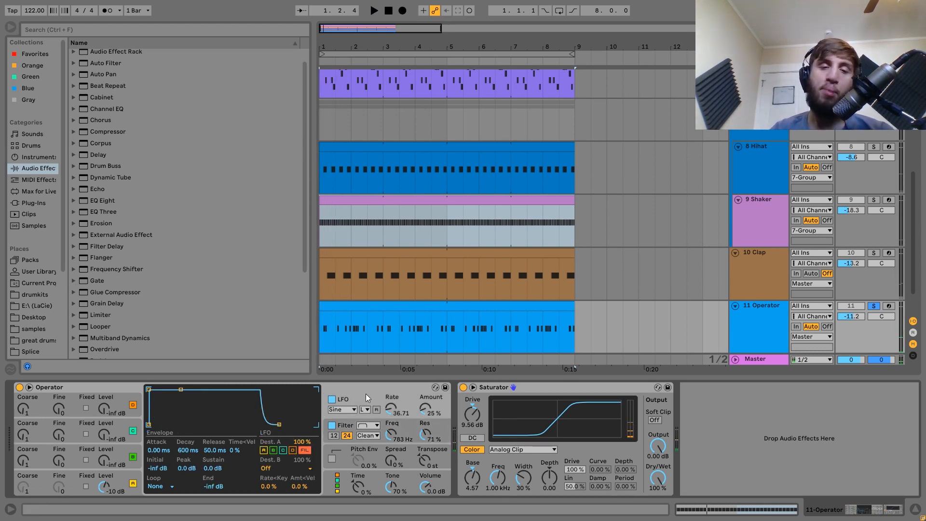
Play the soloed Operator track repeatedly to examine its LFO rate and amount and hear their effect.
{"action": "key", "text": "space"}
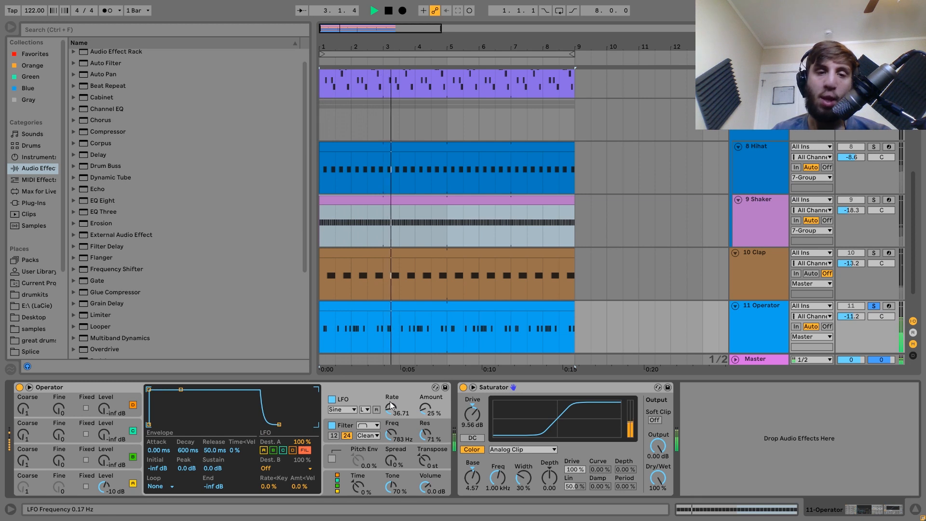
{"action": "key", "text": "space"}
{"action": "key", "text": "space"}
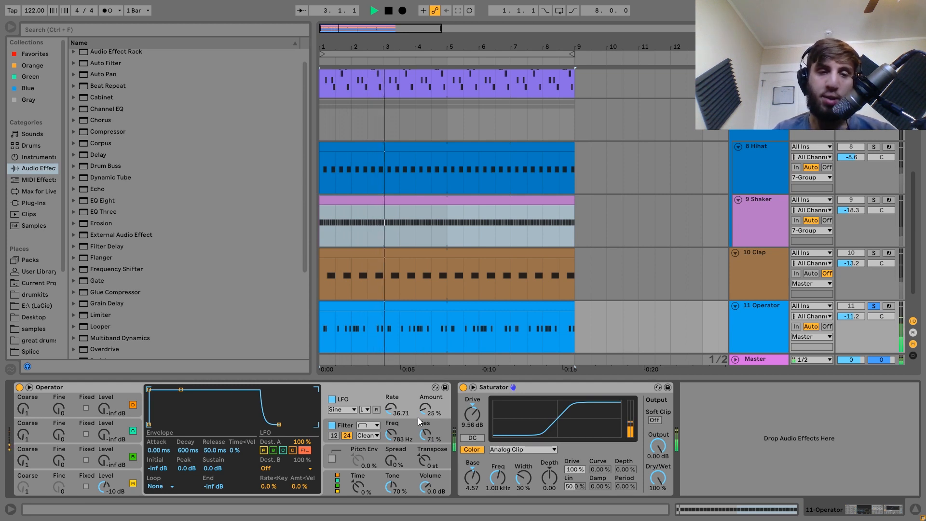
{"action": "key", "text": "space"}
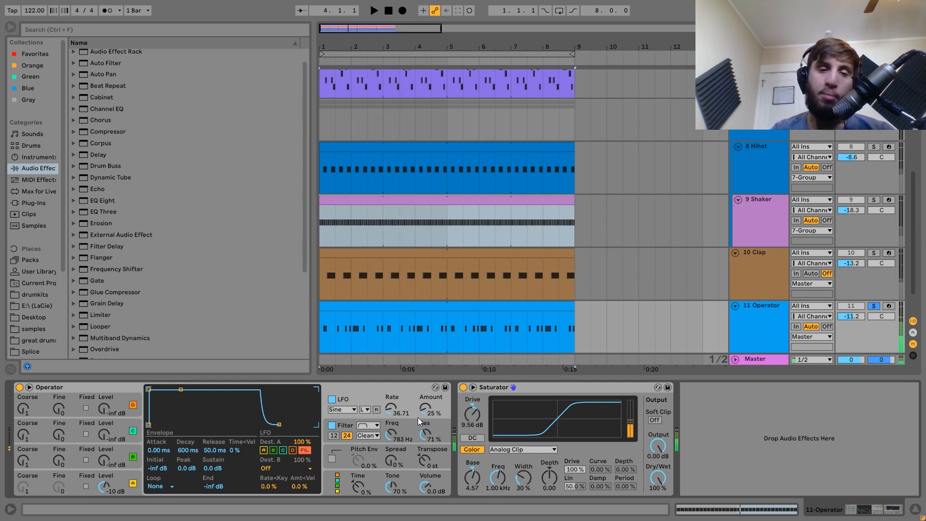
{"action": "key", "text": "space"}
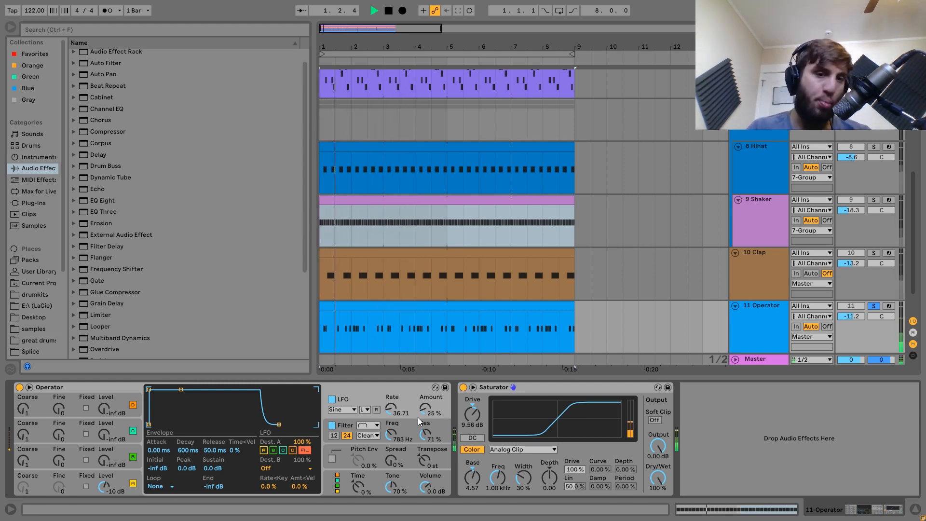
{"action": "key", "text": "space"}
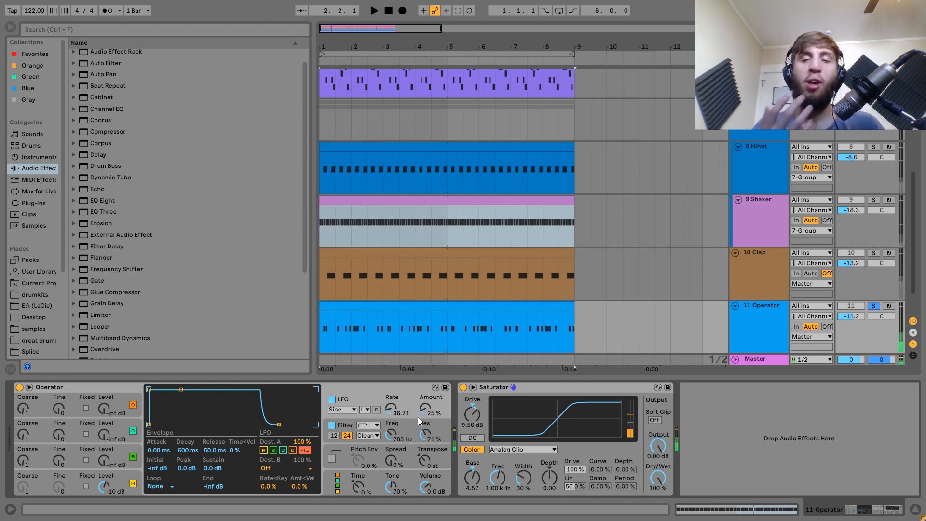
Switch the Operator track's solo off and on around playback to compare it alone and within the full beat.
{"action": "key", "text": "space"}
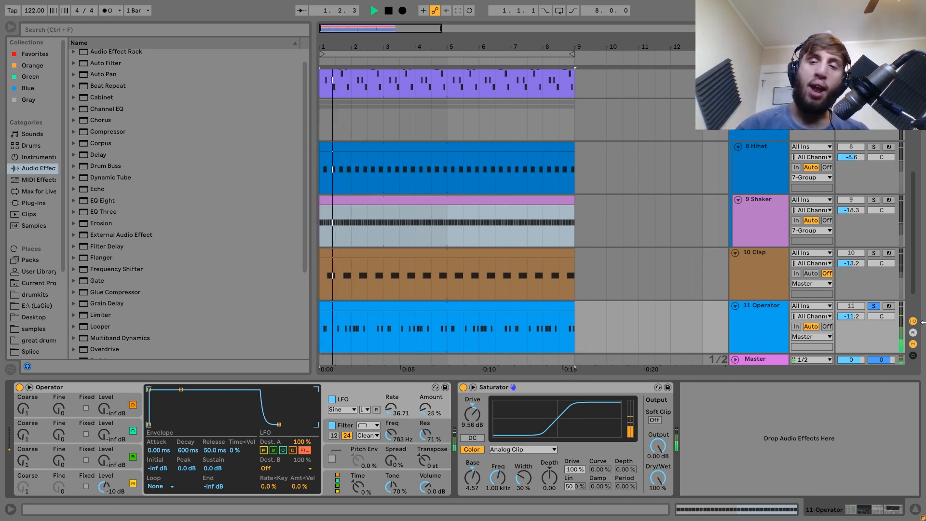
{"action": "left_click", "coordinate": [876, 305]}
{"action": "left_click", "coordinate": [771, 314]}
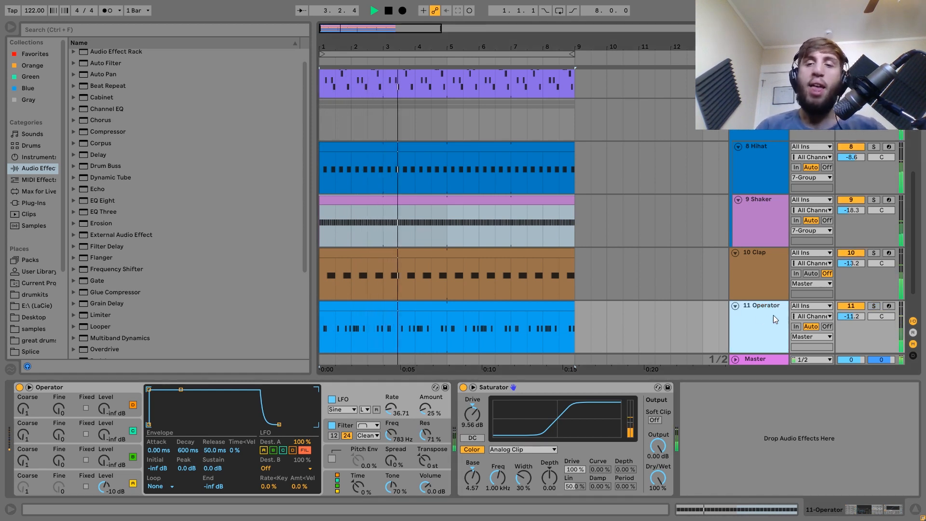
{"action": "key", "text": "space"}
{"action": "left_click", "coordinate": [874, 306]}
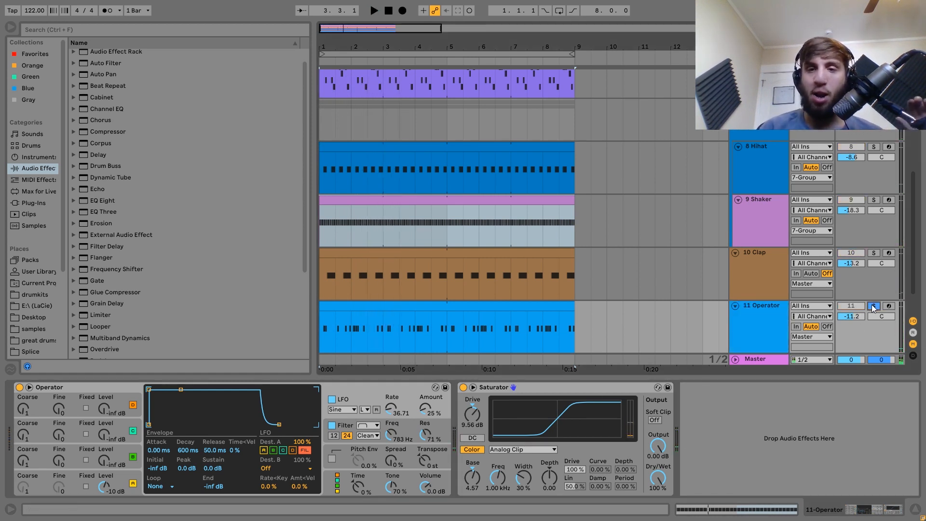
{"action": "key", "text": "space"}
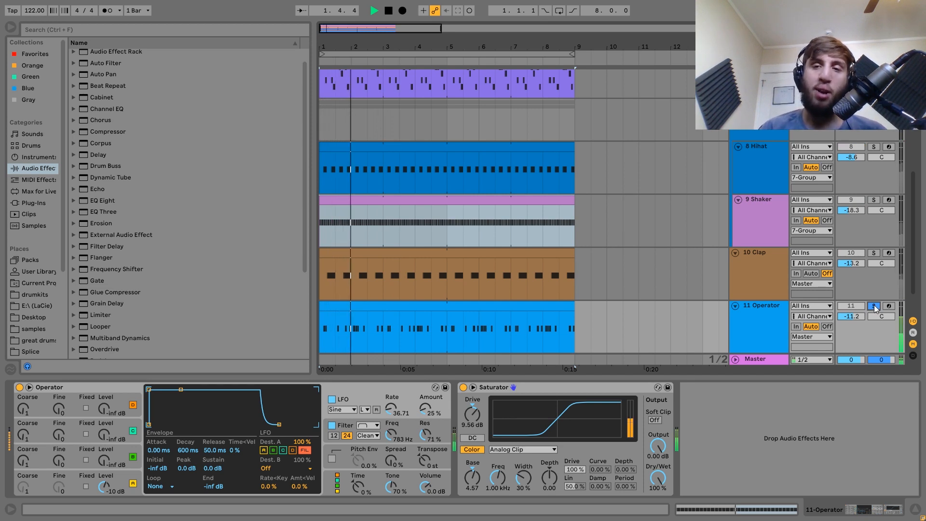
{"action": "left_click", "coordinate": [874, 305]}
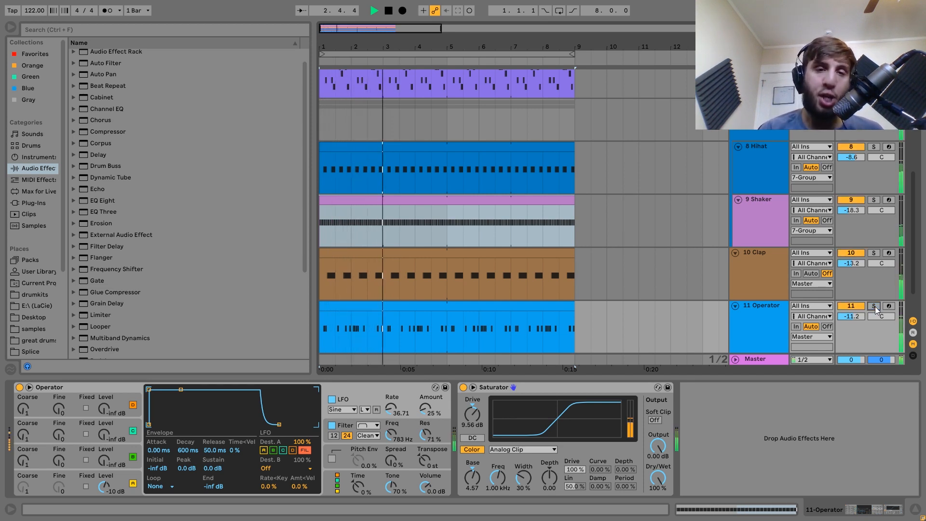
Set the 11 Operator track's volume to -9.2 dB while the full beat plays.
{"action": "left_click", "coordinate": [784, 311]}
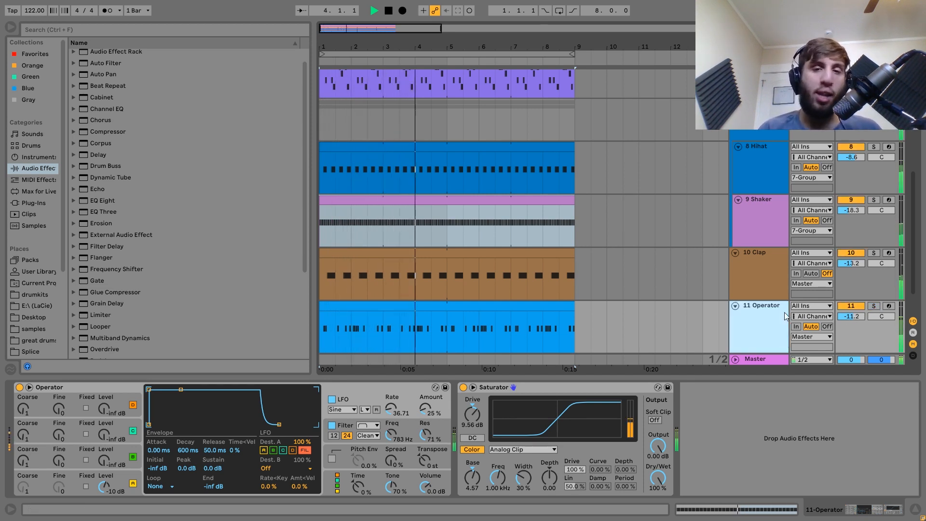
{"action": "left_click_drag", "start_coordinate": [852, 316], "coordinate": [851, 314]}
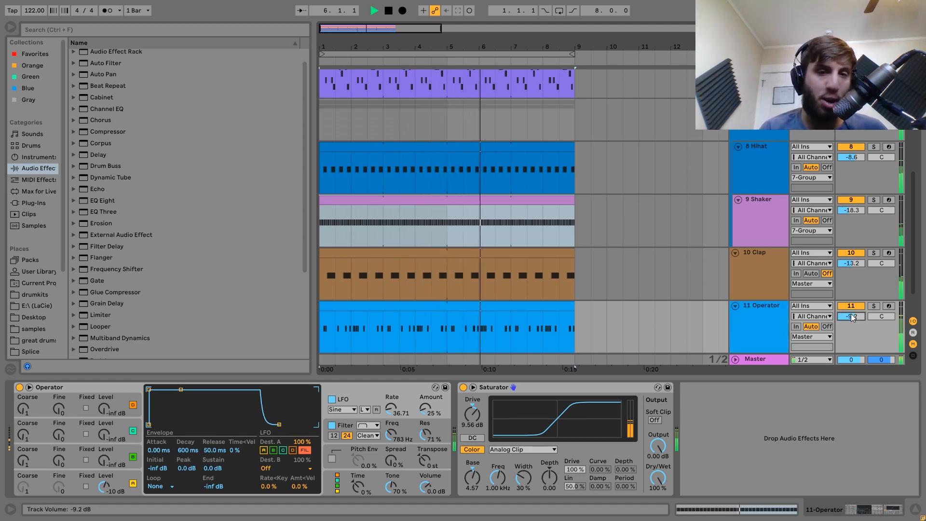
{"action": "key", "text": "Up"}
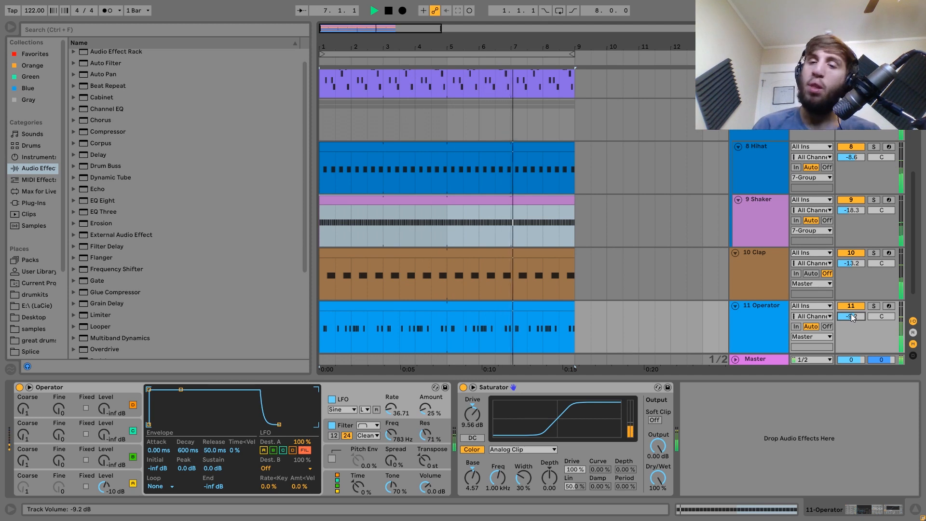
Stop the full beat, solo the 11 Operator track again and play it briefly.
{"action": "scroll", "coordinate": [758, 332], "scroll_direction": "down", "scroll_amount": 2}
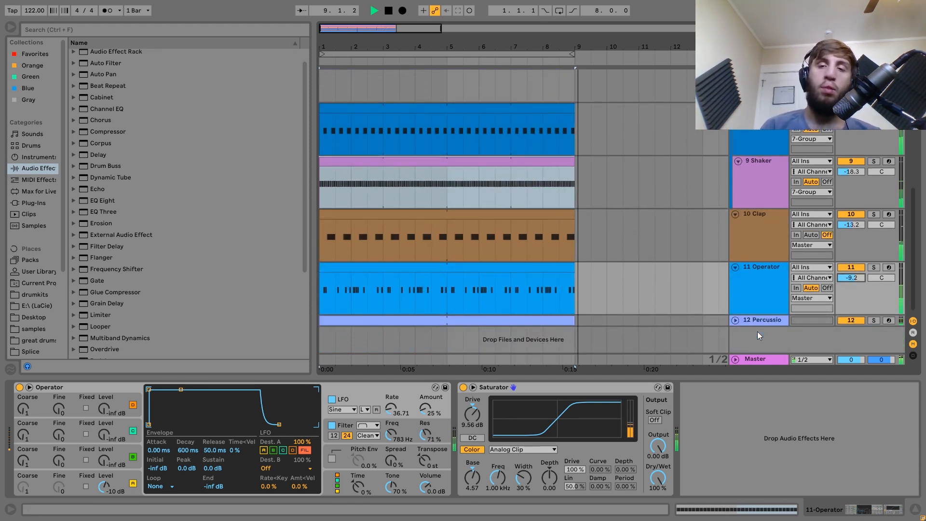
{"action": "key", "text": "space"}
{"action": "key", "text": "space"}
{"action": "key", "text": "space"}
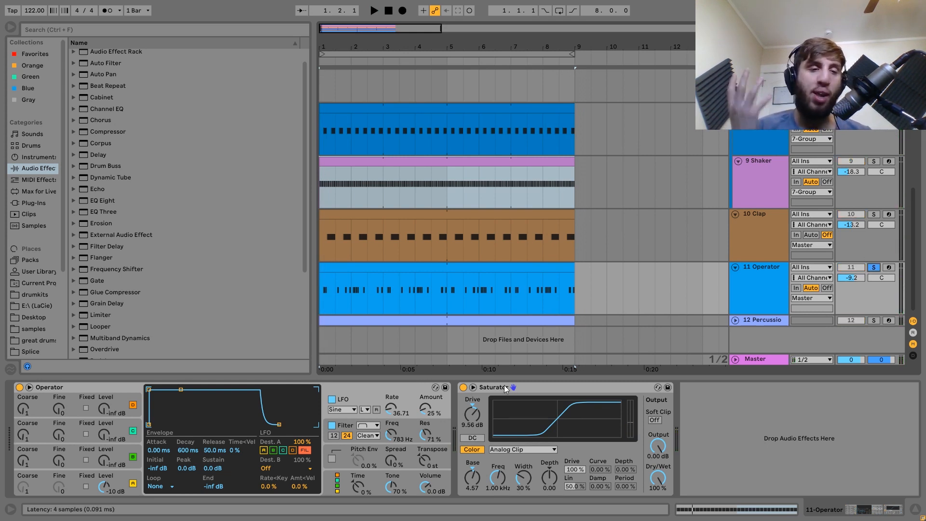
Switch the Operator track's Saturator off and on again during playback to compare its effect, and replay the track.
{"action": "key", "text": "space"}
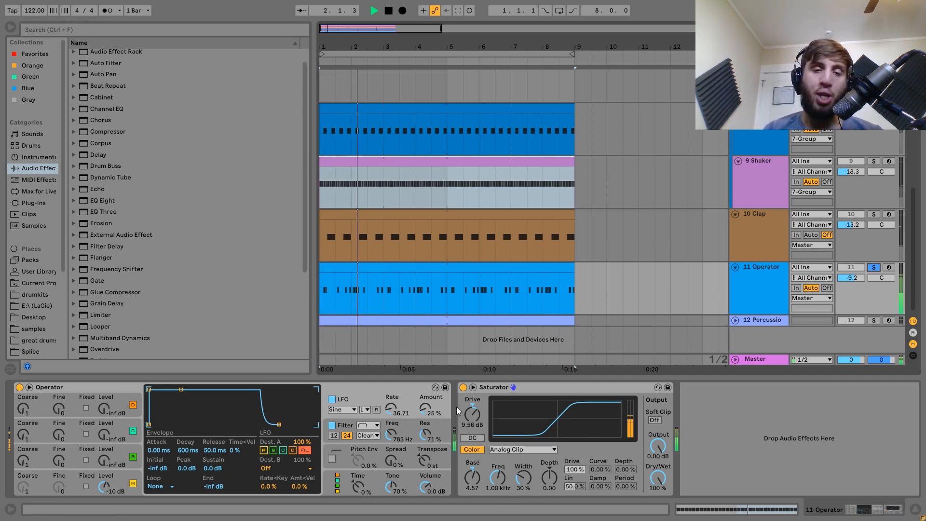
{"action": "left_click", "coordinate": [464, 388]}
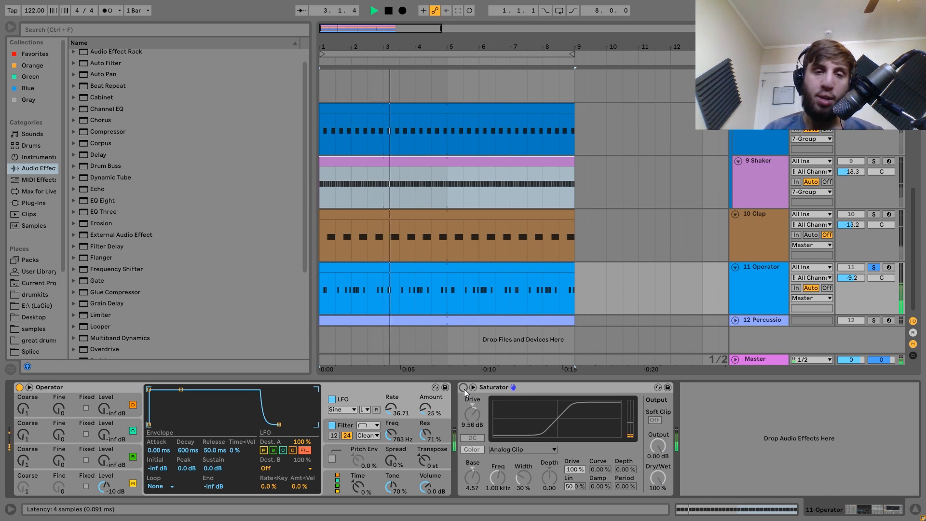
{"action": "left_click", "coordinate": [463, 387]}
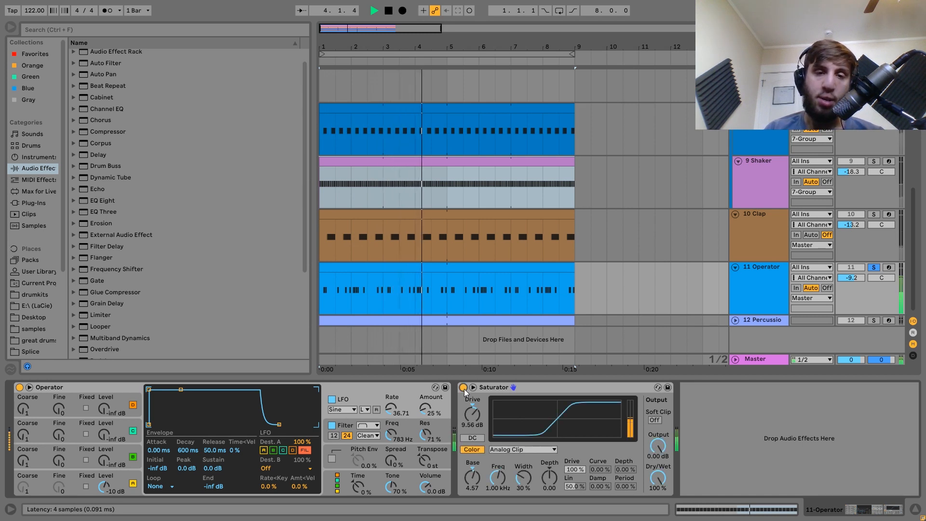
{"action": "key", "text": "space"}
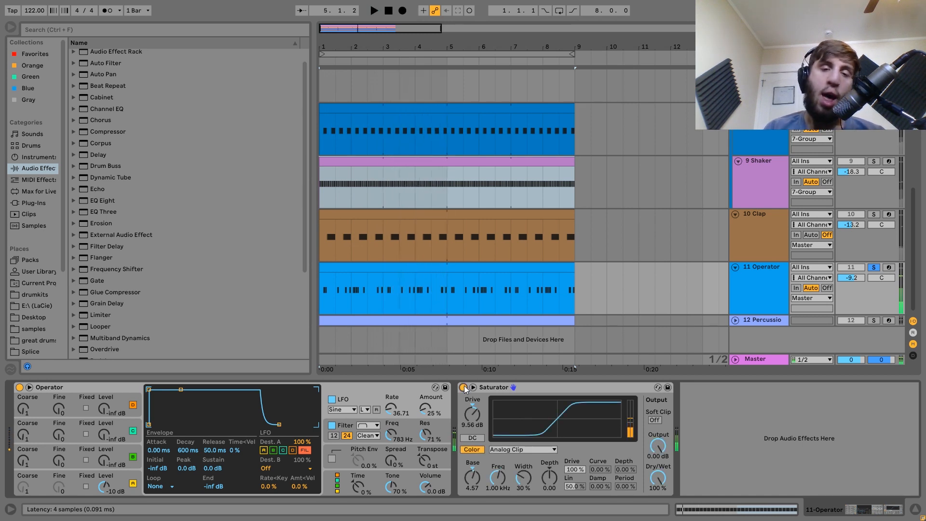
{"action": "key", "text": "space"}
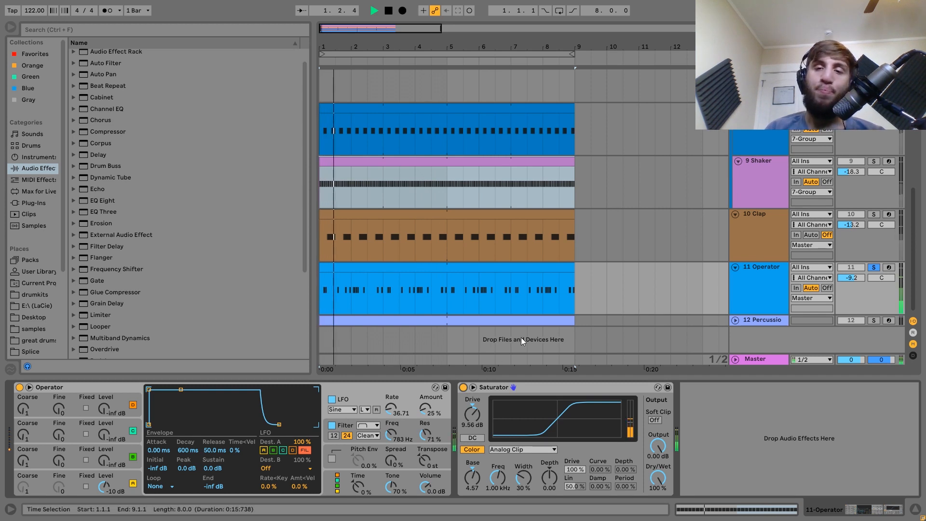
Stop playback, solo the 12 Percussion track, show its unfolded clip and sampler device, and play it alone.
{"action": "key", "text": "space"}
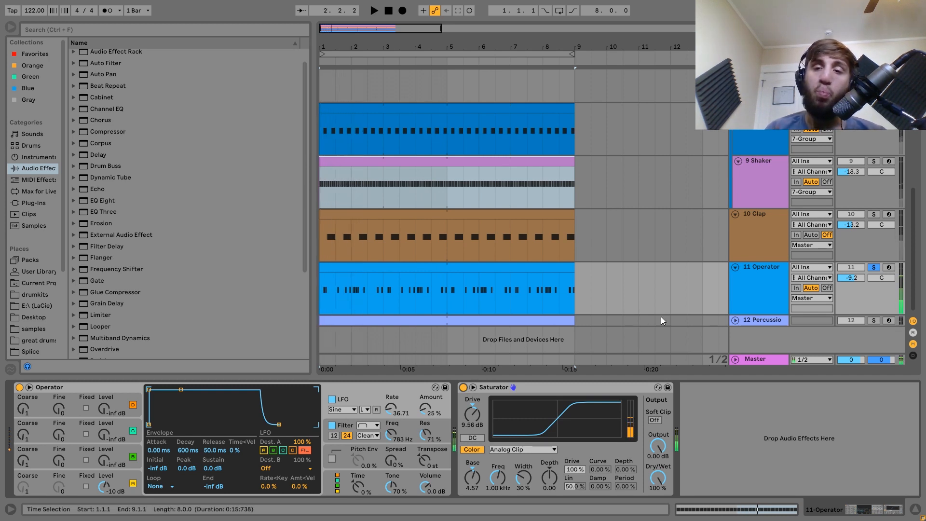
{"action": "left_click", "coordinate": [870, 322]}
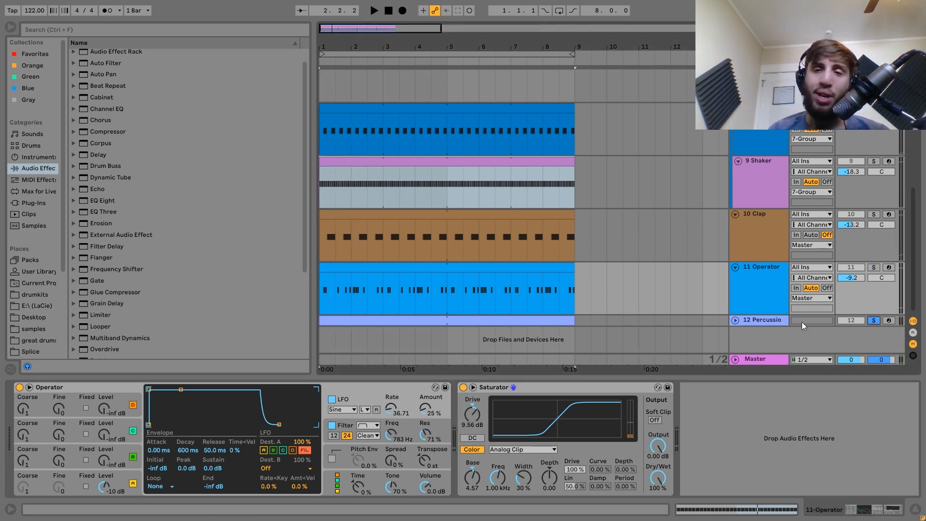
{"action": "double_click", "coordinate": [762, 322]}
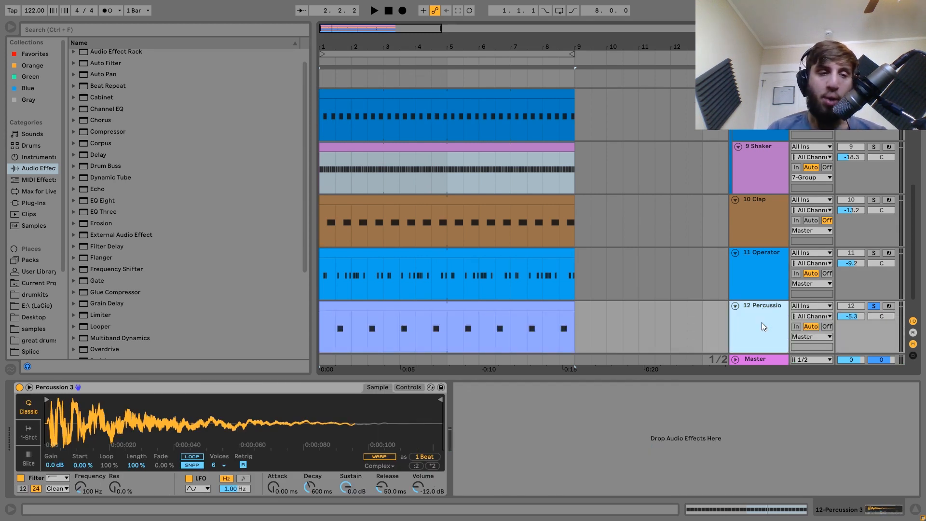
{"action": "key", "text": "space"}
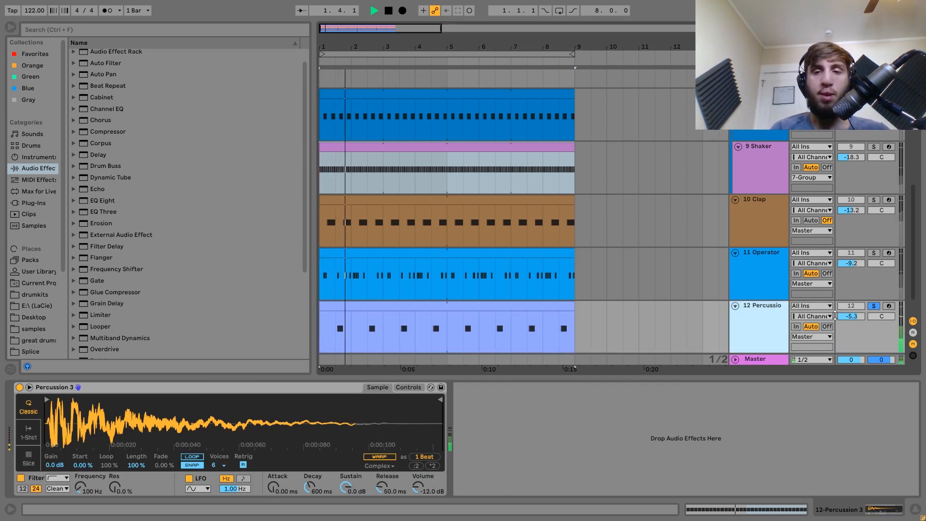
Unsolo the 12 Percussion track during playback to hear it within the full beat, and stop playback.
{"action": "left_click", "coordinate": [874, 306]}
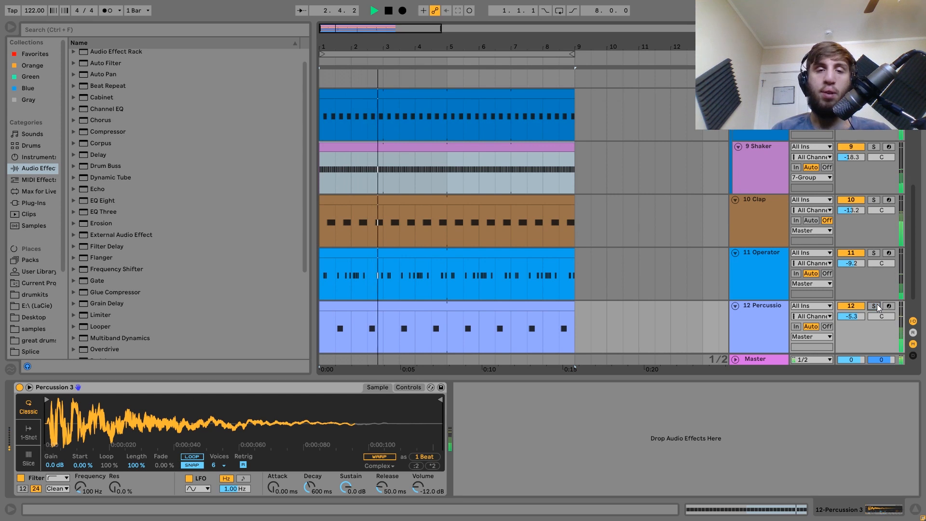
{"action": "left_click", "coordinate": [782, 319]}
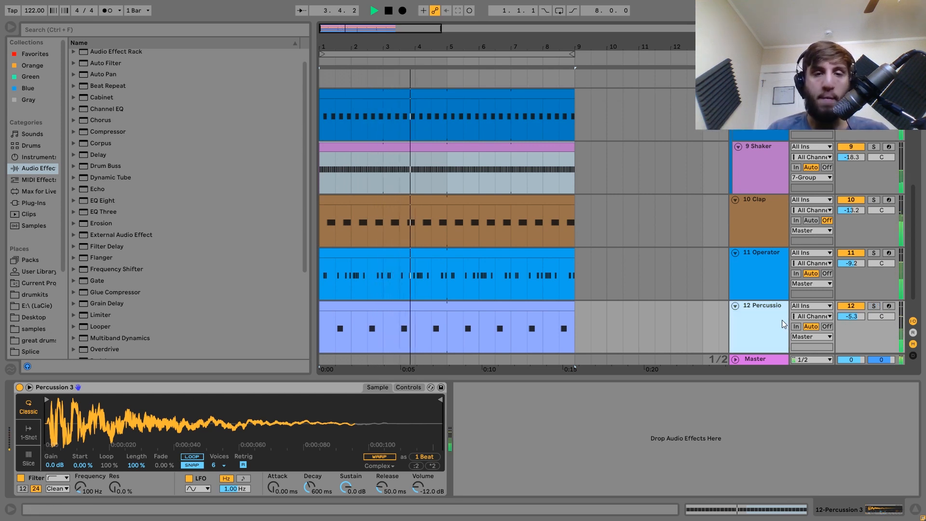
{"action": "key", "text": "space"}
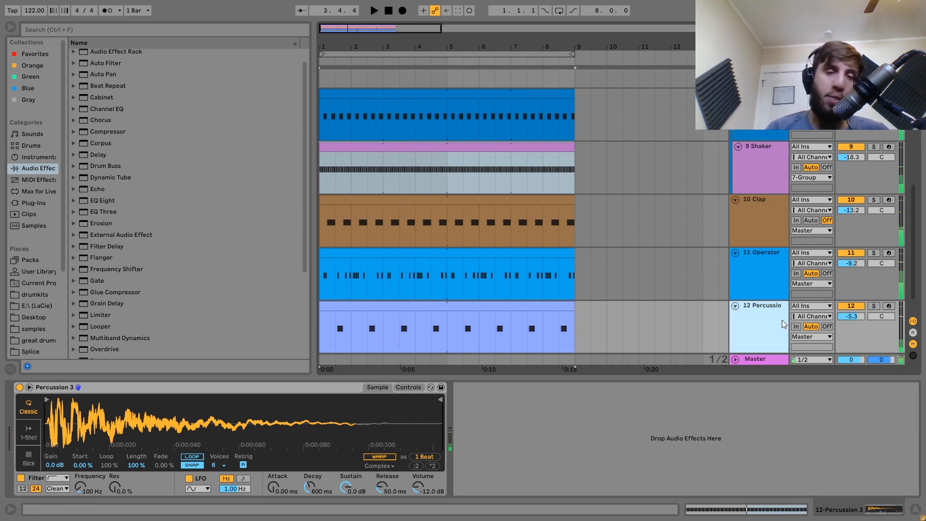
Play the full beat briefly from just before the first Percussion hit at 1.3.1, and replay it from the start.
{"action": "left_click", "coordinate": [337, 337]}
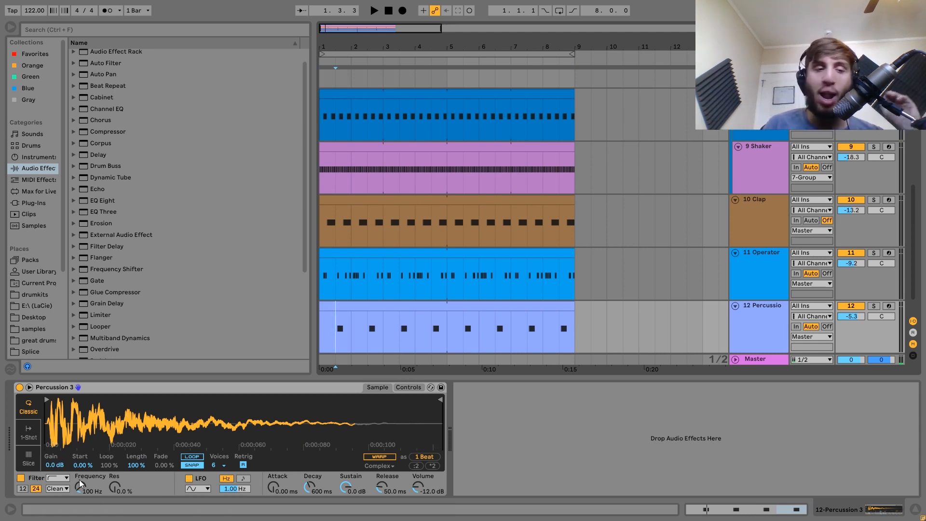
{"action": "key", "text": "space"}
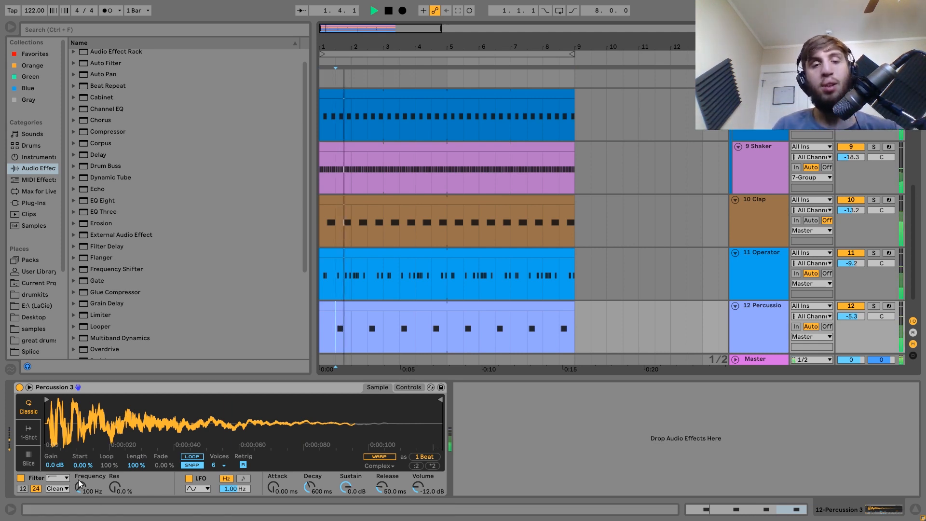
{"action": "key", "text": "space"}
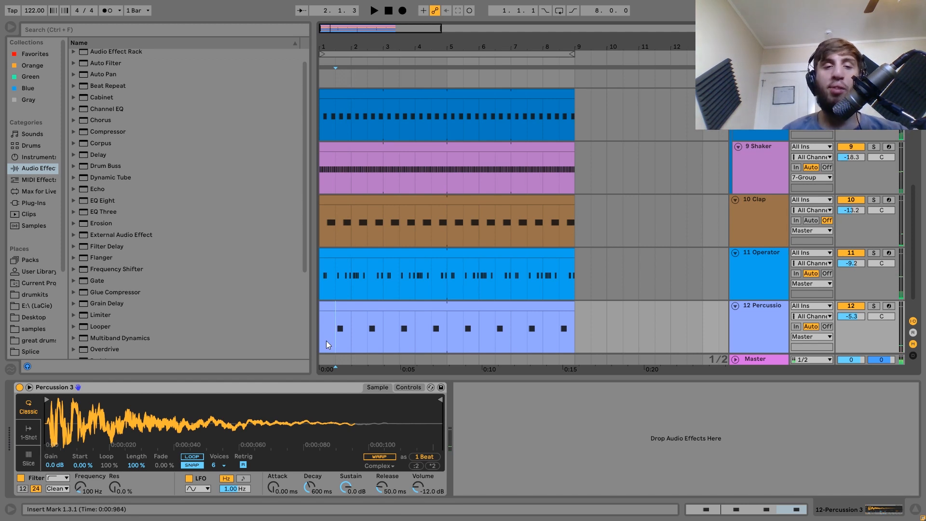
{"action": "key", "text": "space"}
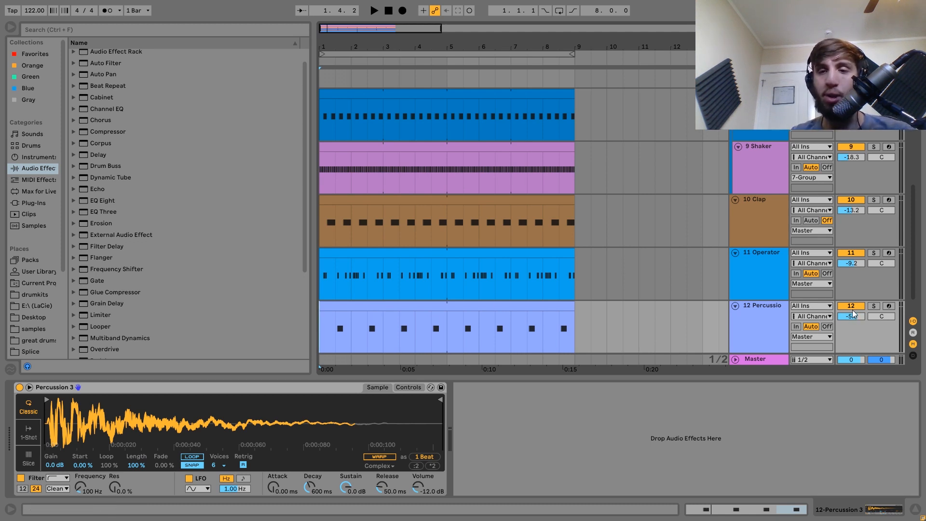
Play the beat from the start with the 11 Operator and 12 Percussion tracks muted.
{"action": "key", "text": "space"}
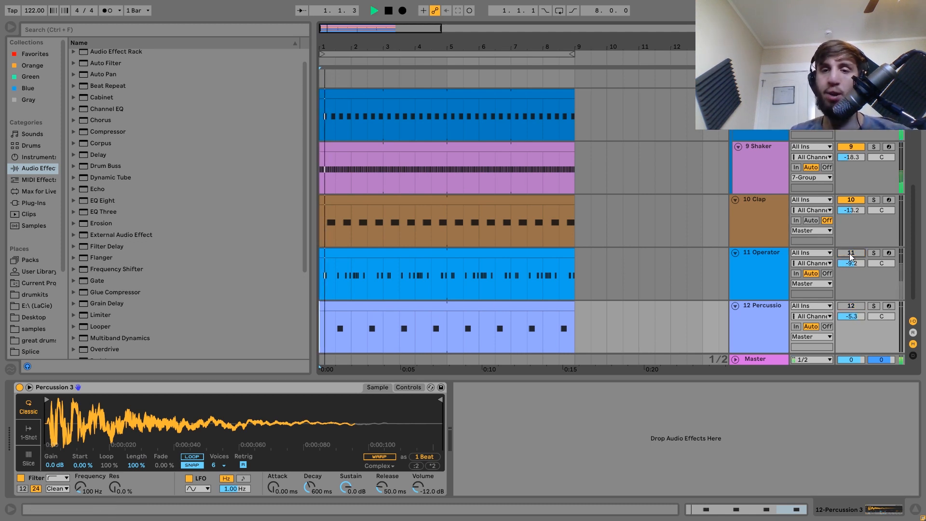
{"action": "scroll", "coordinate": [745, 287], "scroll_direction": "up", "scroll_amount": 5}
{"action": "scroll", "coordinate": [745, 285], "scroll_direction": "down", "scroll_amount": 5}
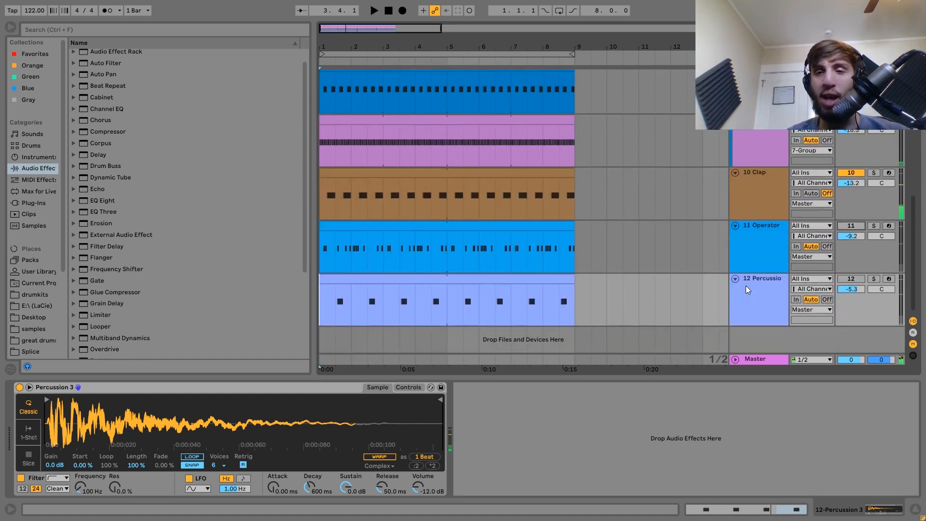
Undo both track mutes, play the full beat with Operator and Percussion for comparison, and select the 12 Percussion track.
{"action": "key", "text": "ctrl+z"}
{"action": "key", "text": "ctrl+z"}
{"action": "key", "text": "space"}
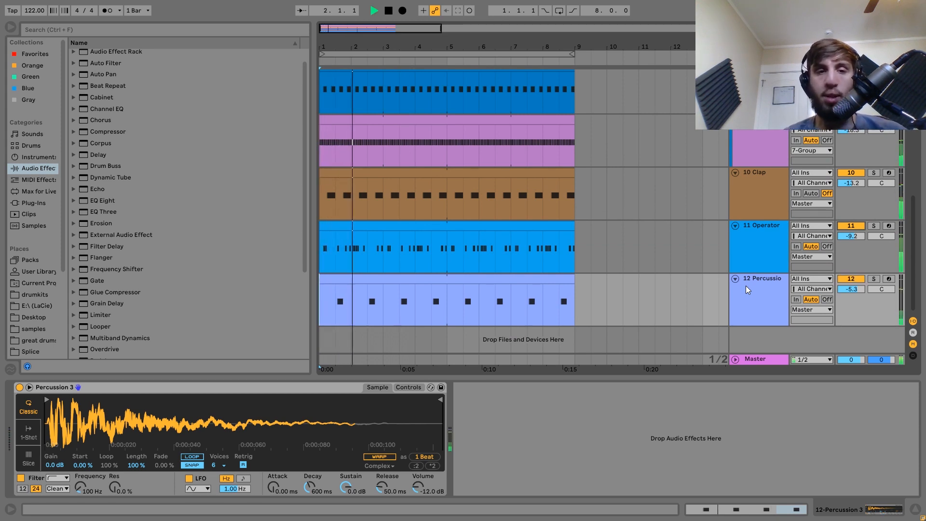
{"action": "key", "text": "space"}
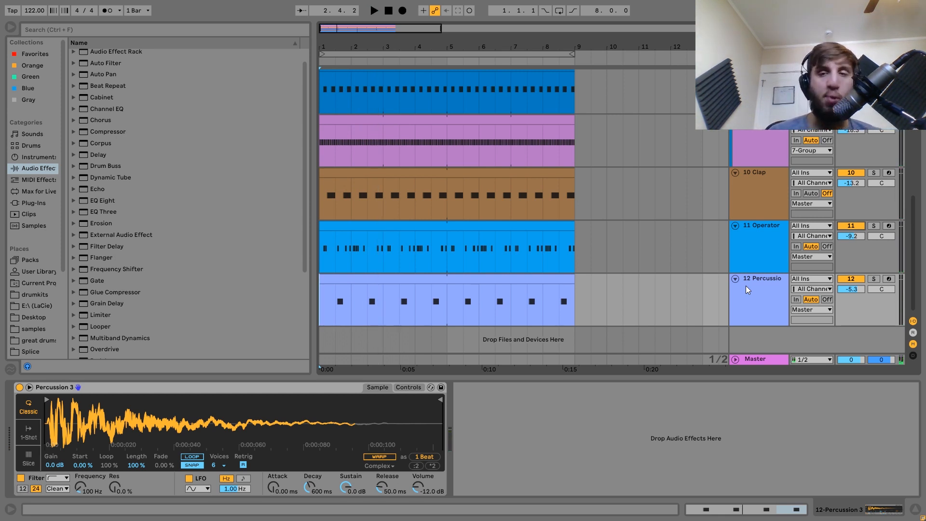
{"action": "left_click", "coordinate": [746, 286]}
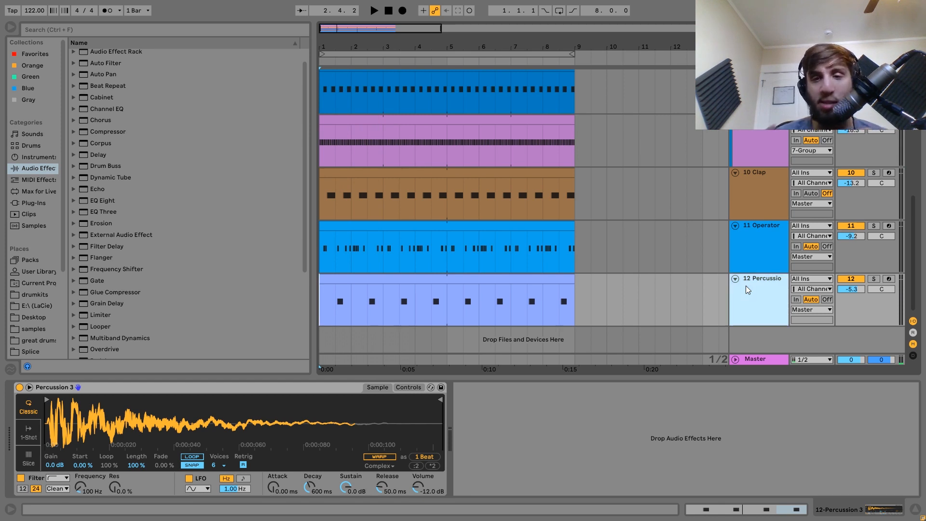